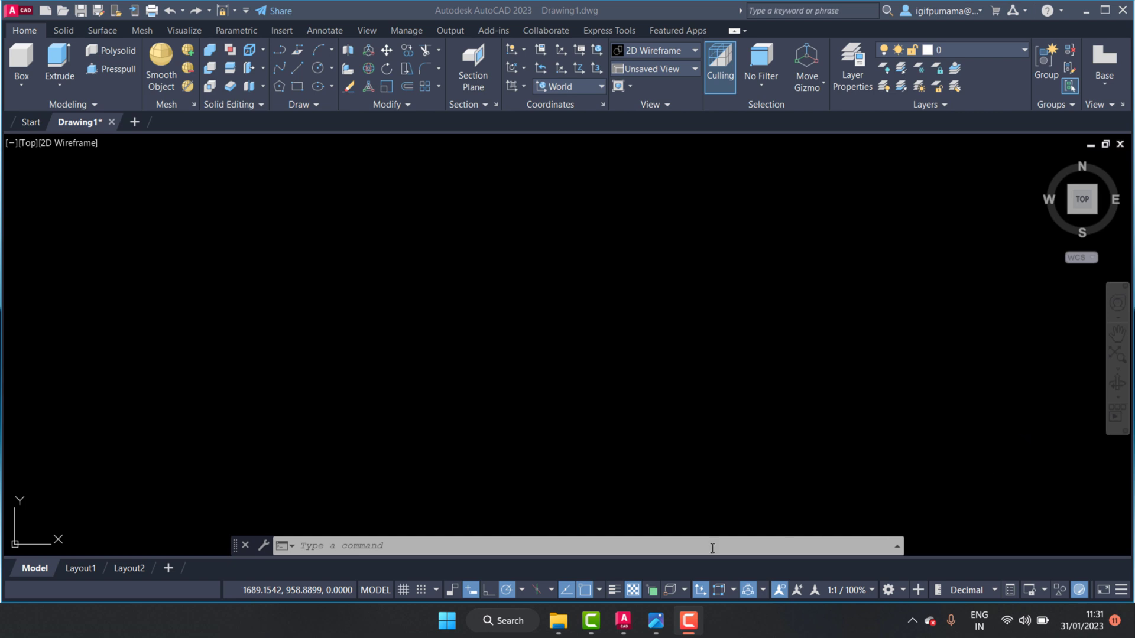
Pan the reference flange drawing to read its dimensions.
click(661, 628)
drag(928, 381, 917, 363)
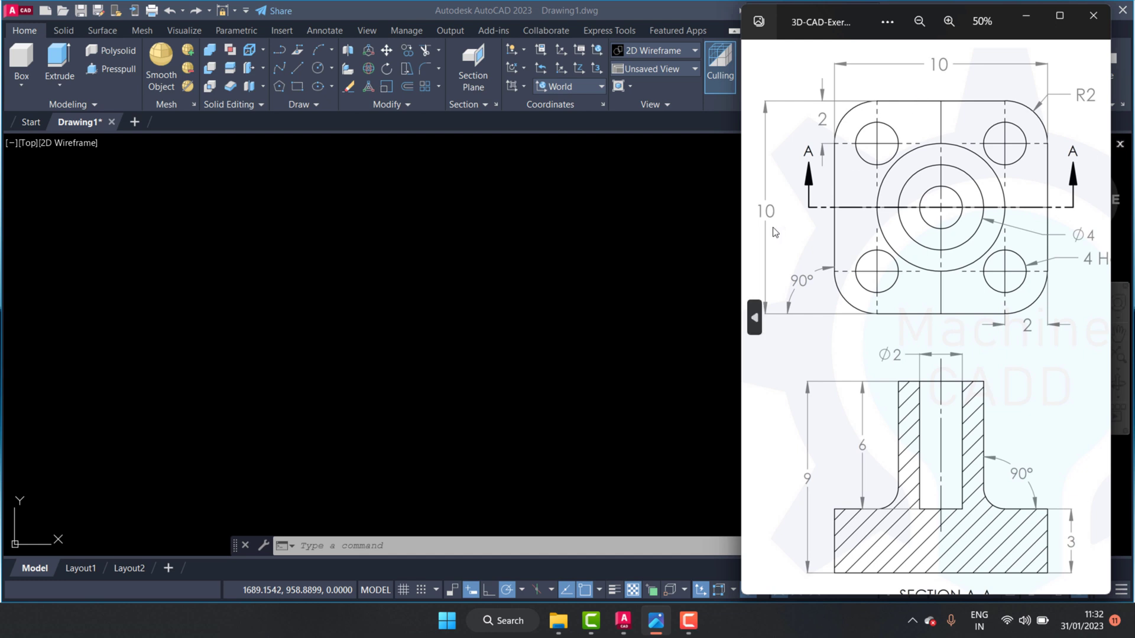
click(587, 223)
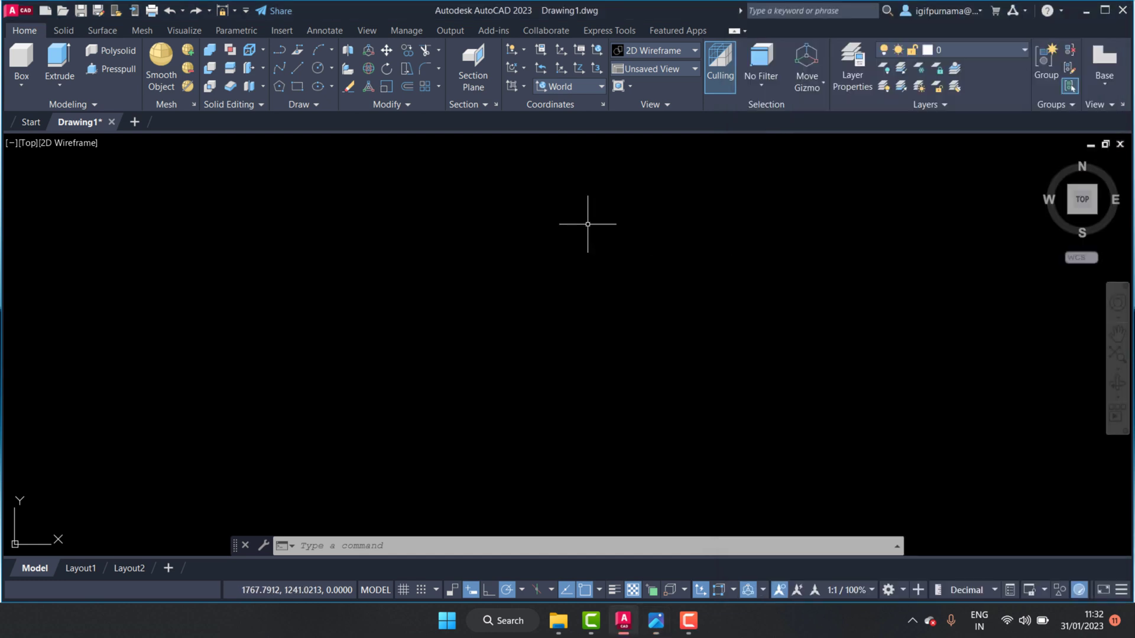
Draw a closed 10 × 10 square outline from line segments.
click(298, 69)
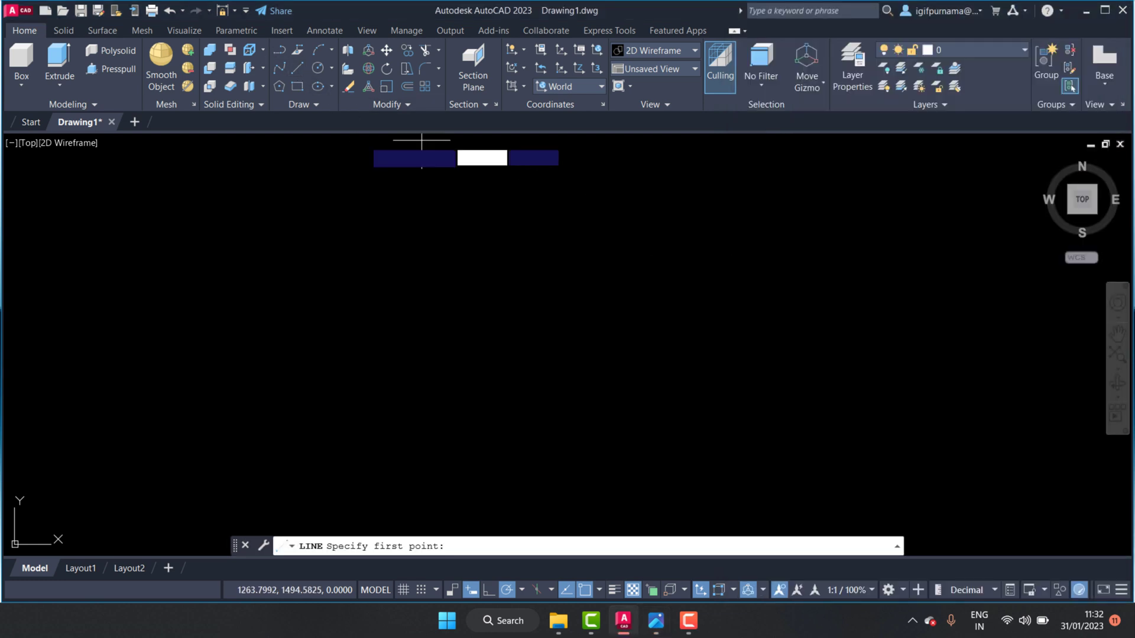
click(566, 248)
key(BackSpace)
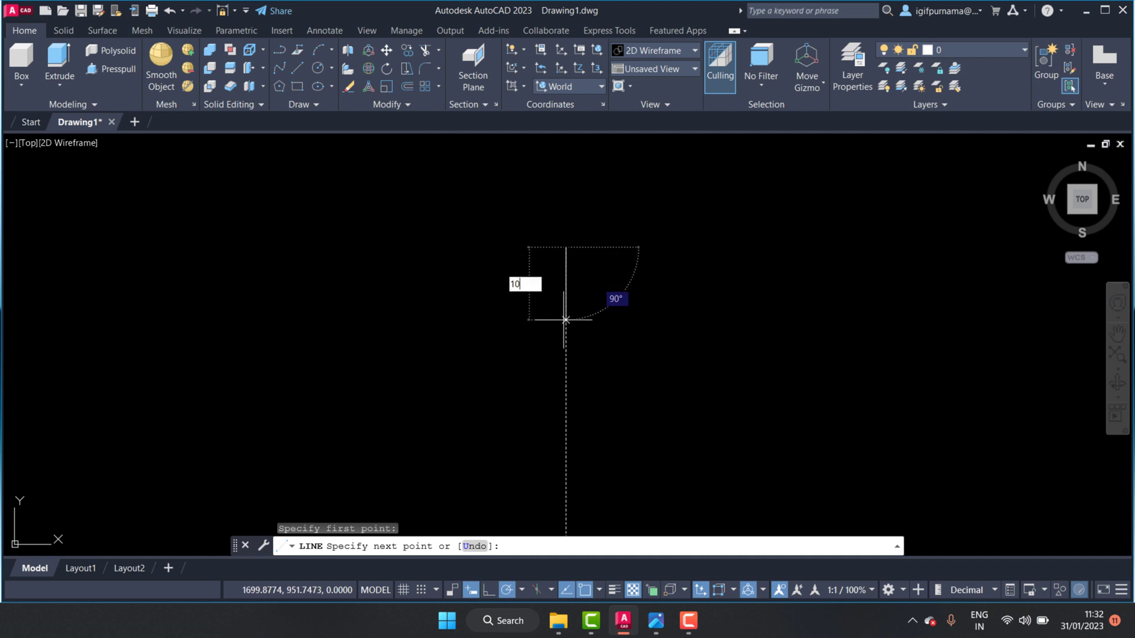
key(Return)
scroll(572, 259, down, 3)
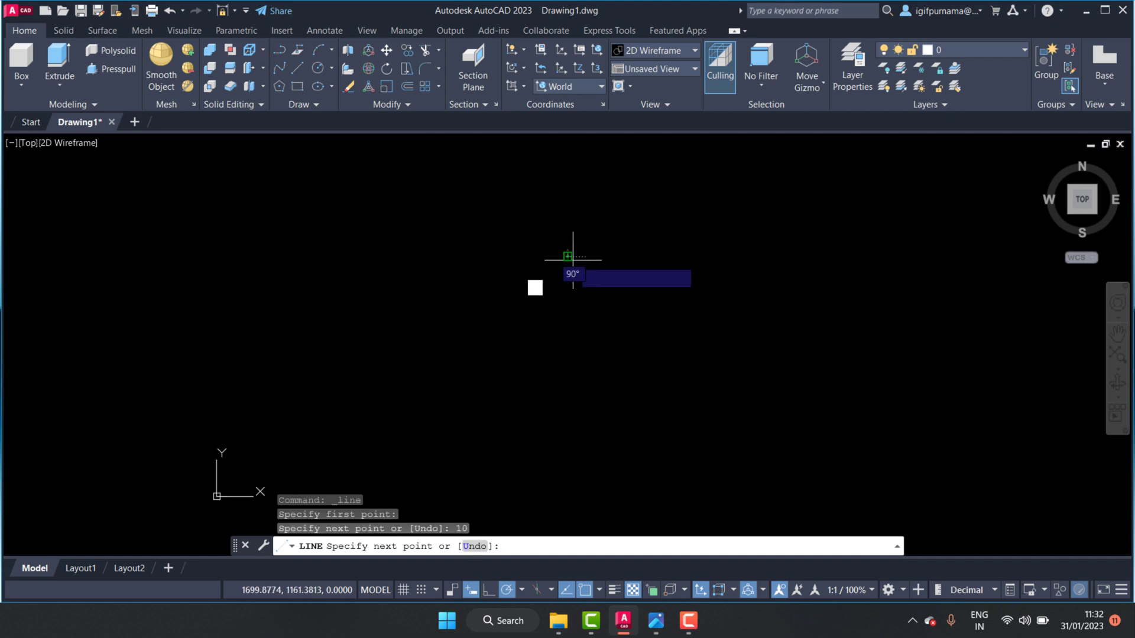
scroll(568, 255, up, 3)
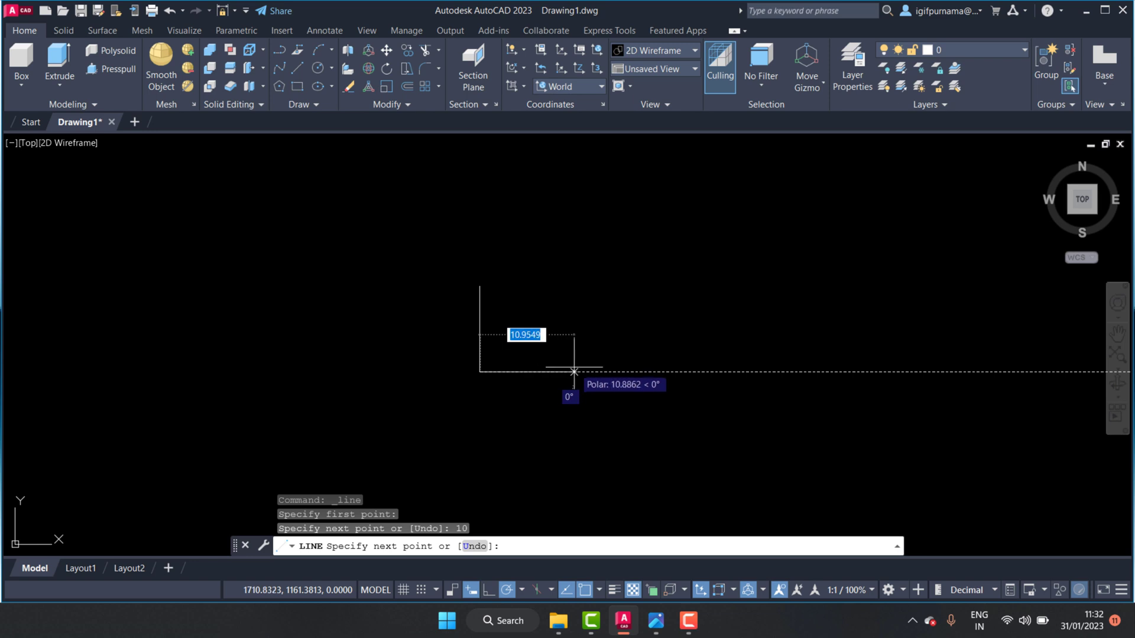
text(10)
key(Return)
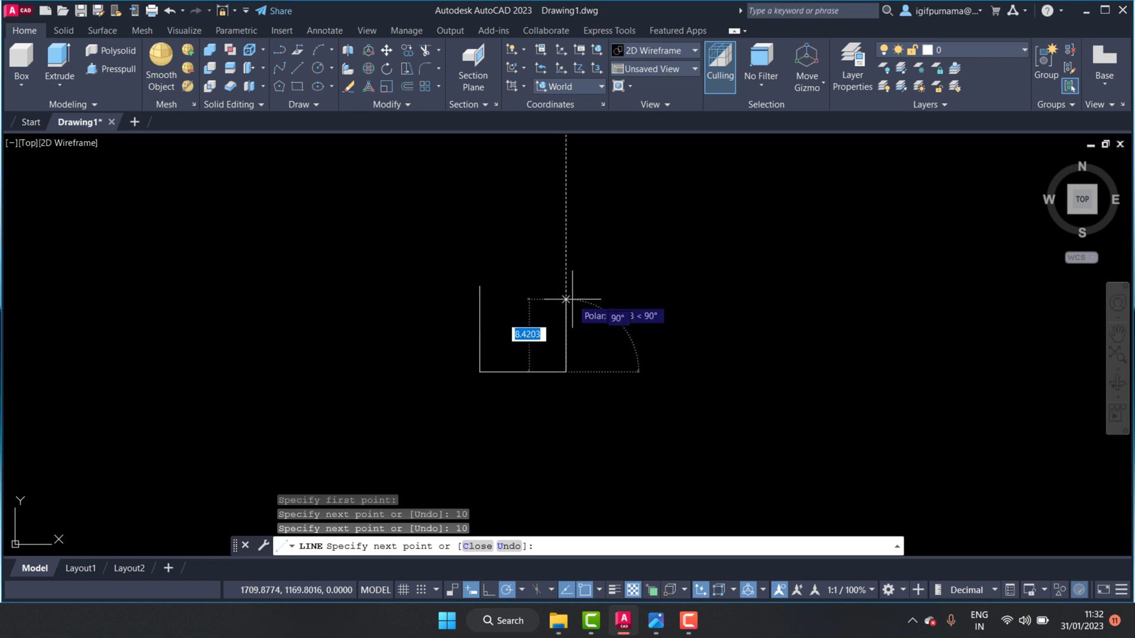
text(1)
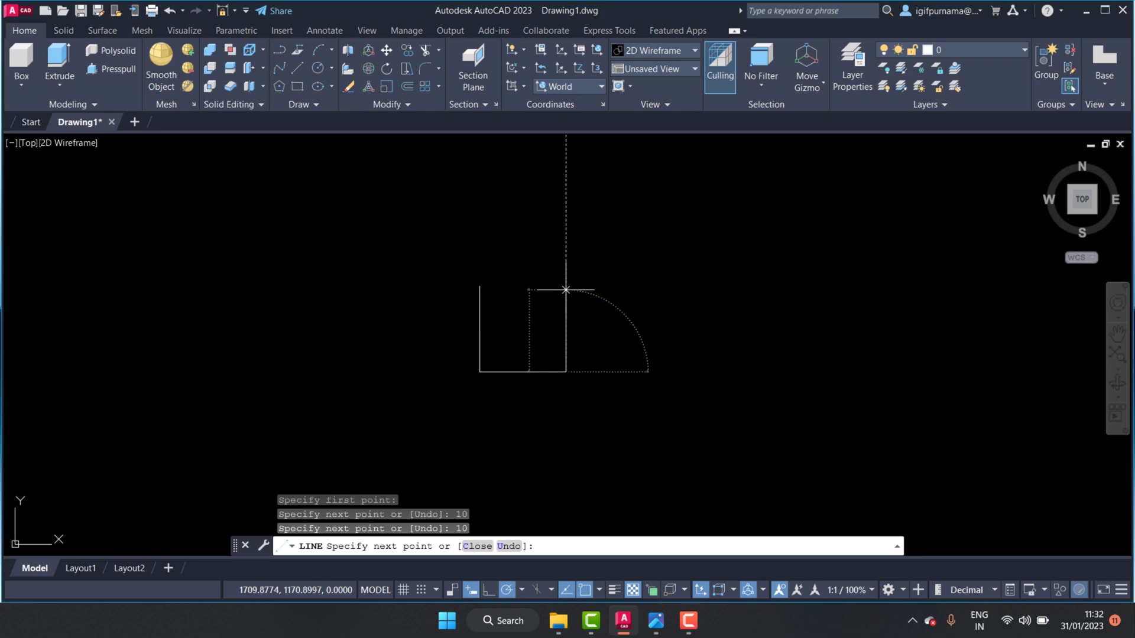
key(Return)
right_click(480, 286)
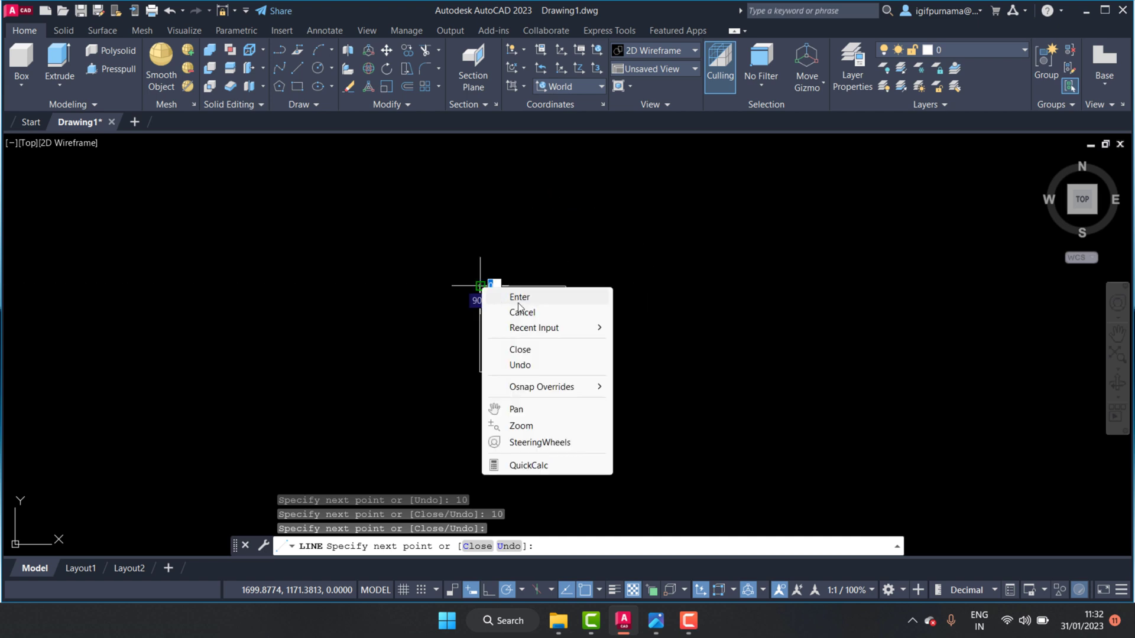
click(519, 304)
Bring the reference flange drawing back up and pan to its top.
scroll(514, 332, up, 4)
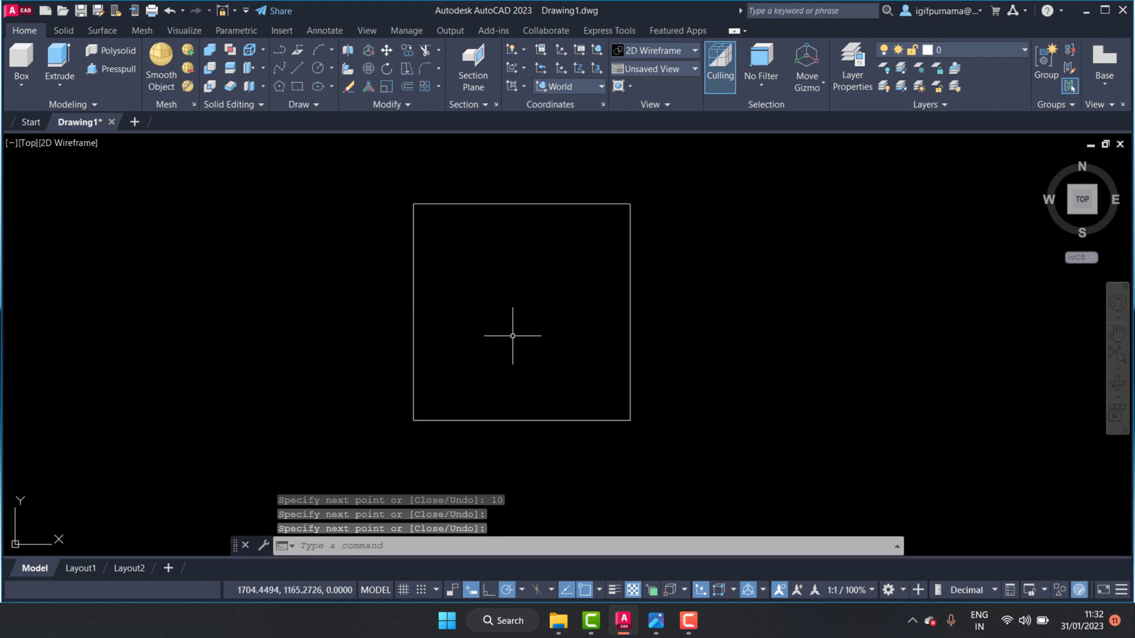
click(658, 625)
drag(816, 316, 817, 340)
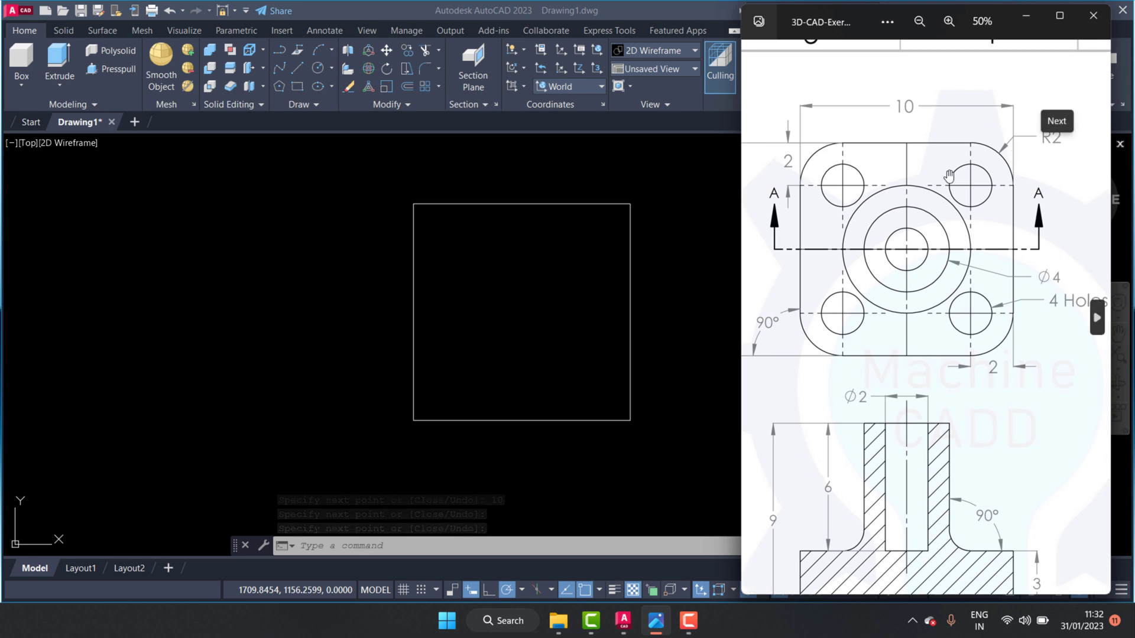
Set the fillet radius to 2 and round the top-right and top-left corners.
click(723, 175)
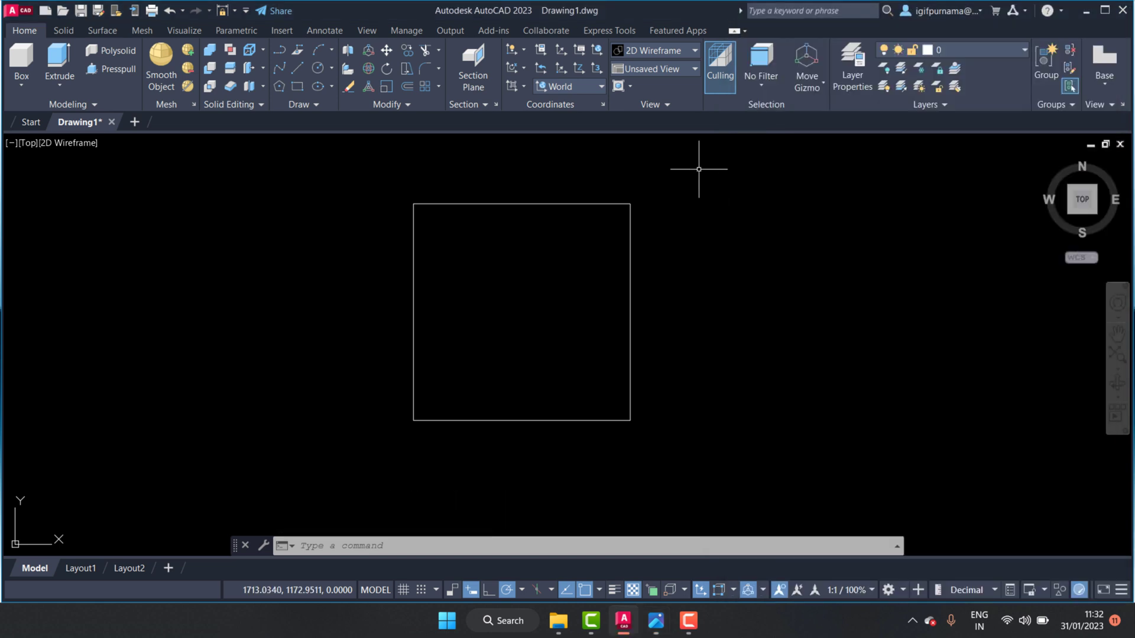
click(424, 68)
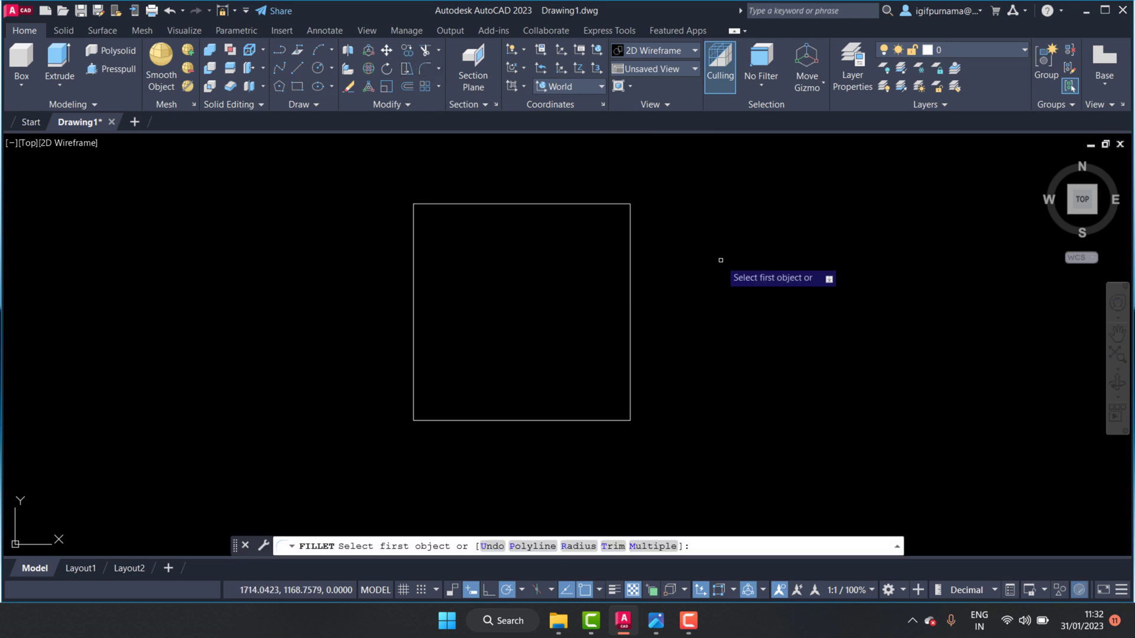
text(r)
key(Return)
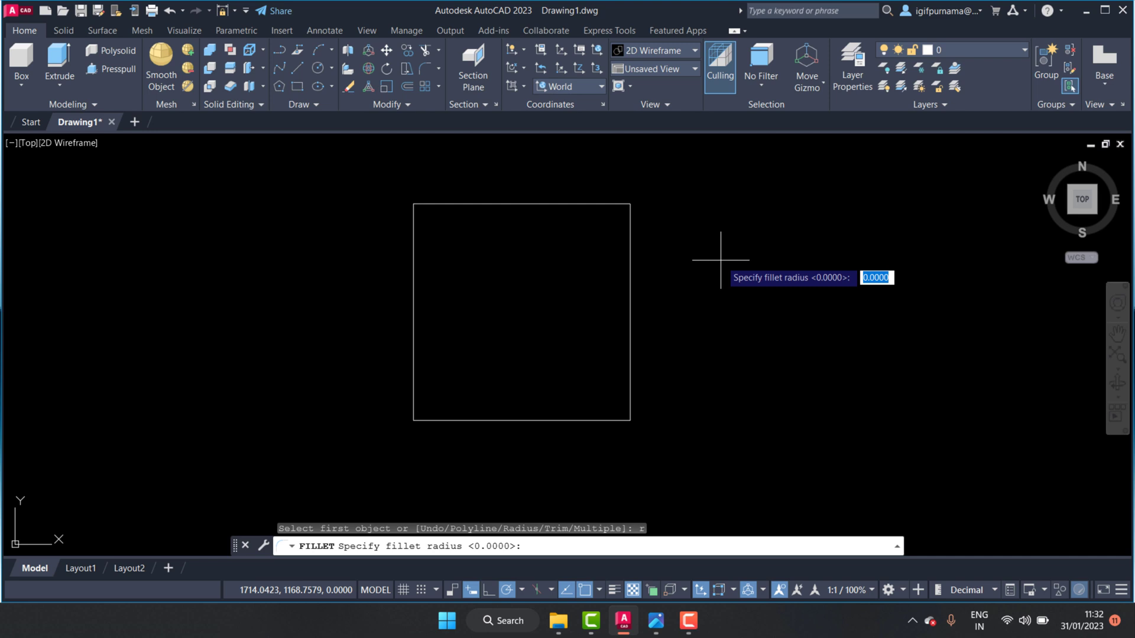
text(2)
key(Return)
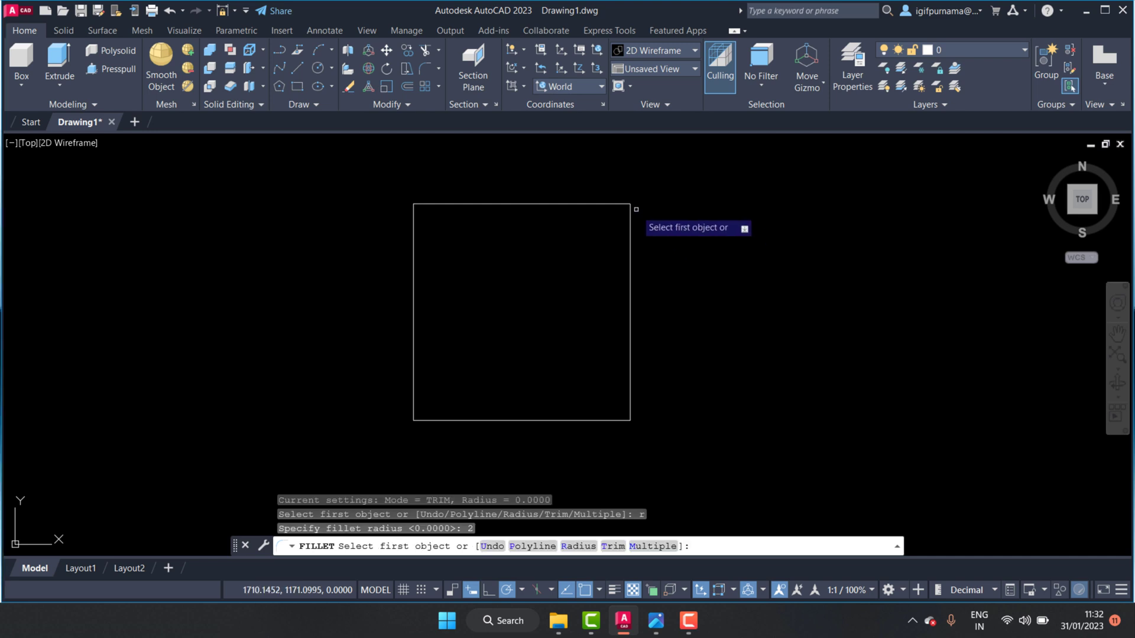
click(631, 217)
click(606, 204)
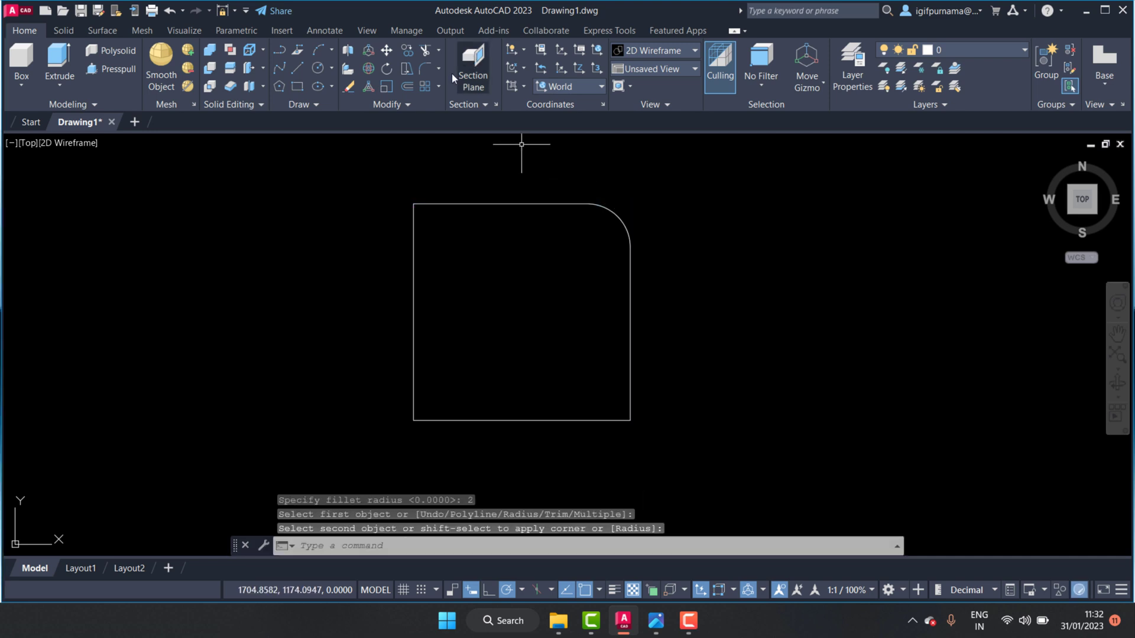
click(423, 70)
click(413, 232)
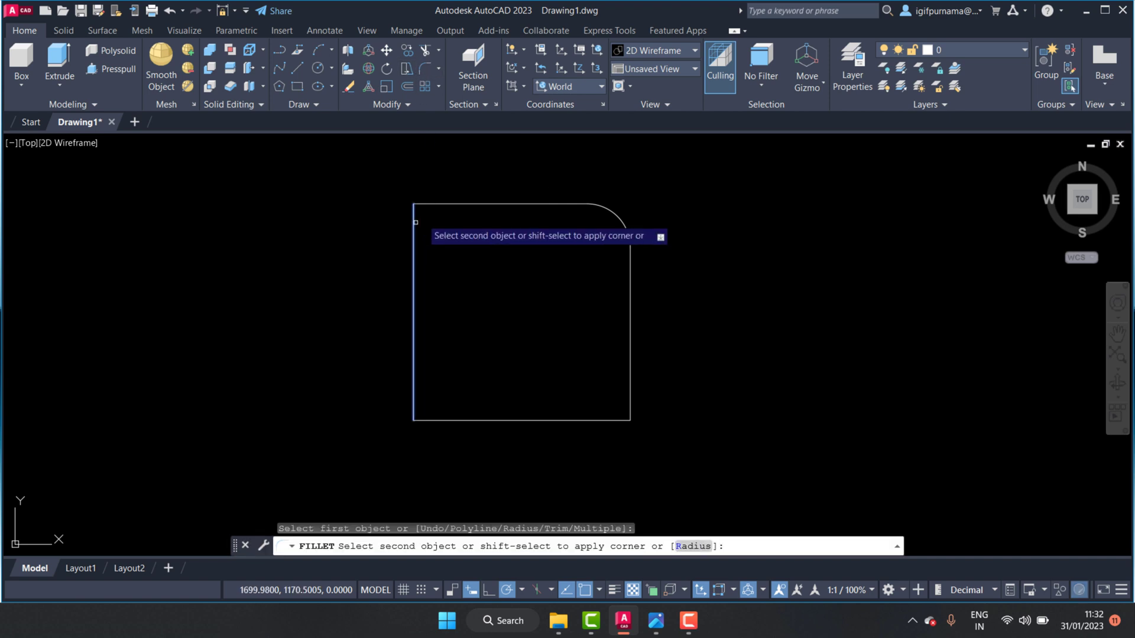
click(442, 203)
Round the bottom-left and bottom-right corners with the same R2 fillet.
click(424, 69)
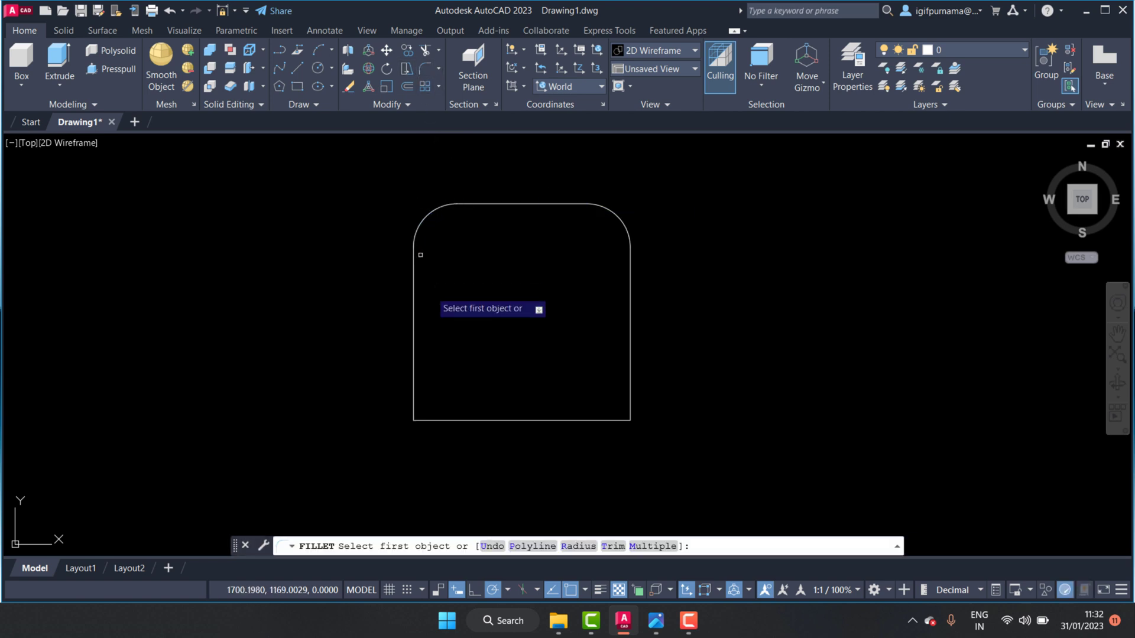
click(435, 413)
click(414, 372)
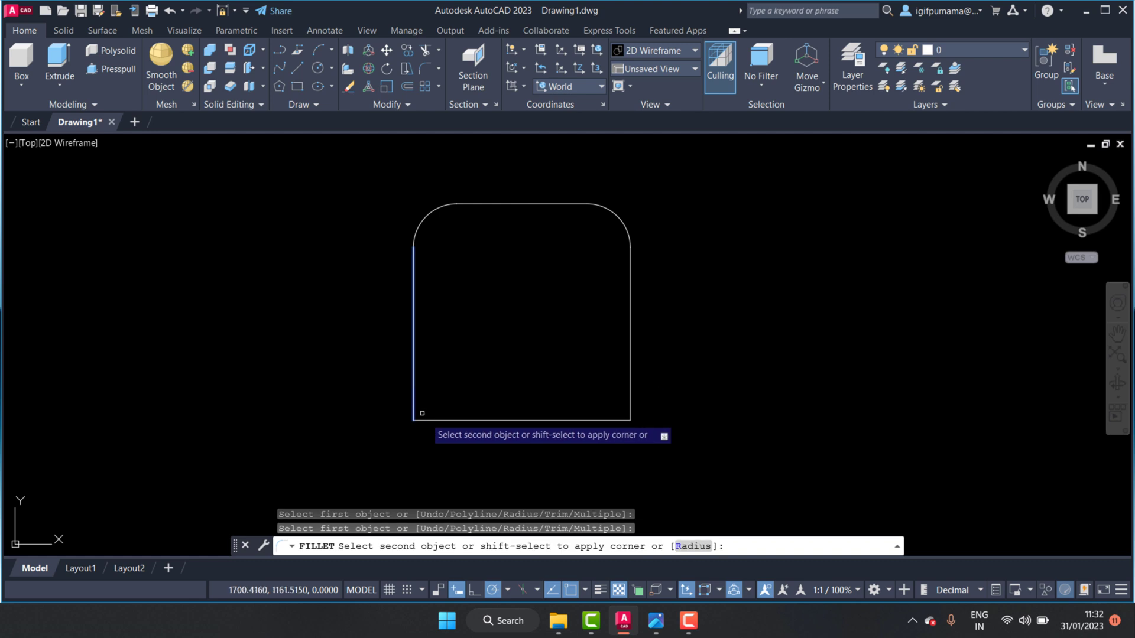
click(438, 419)
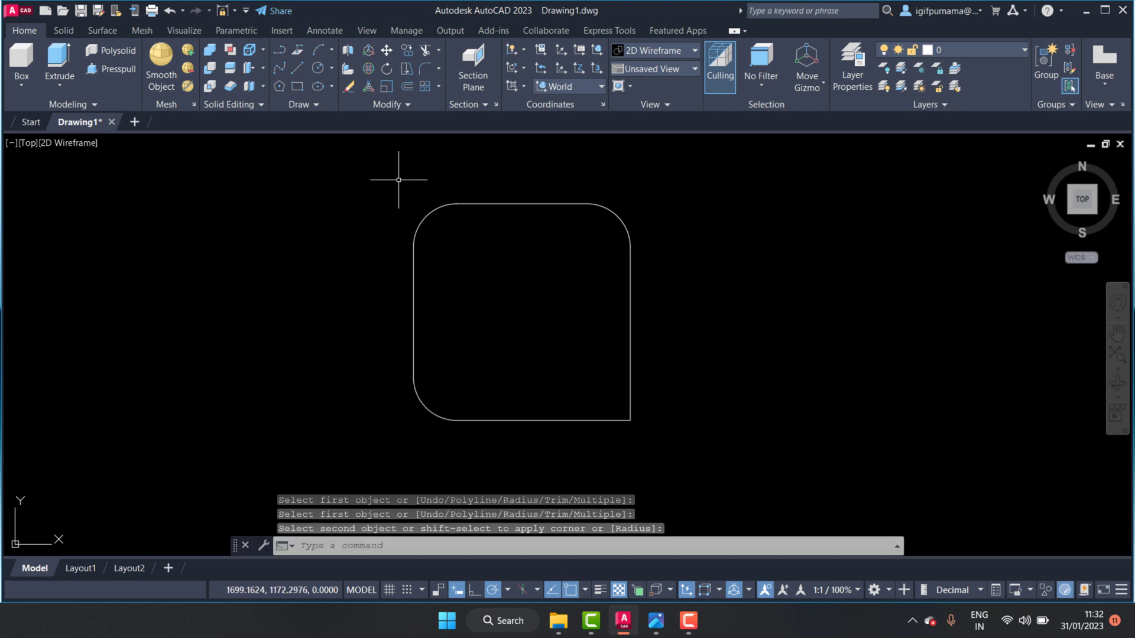
click(417, 70)
click(606, 420)
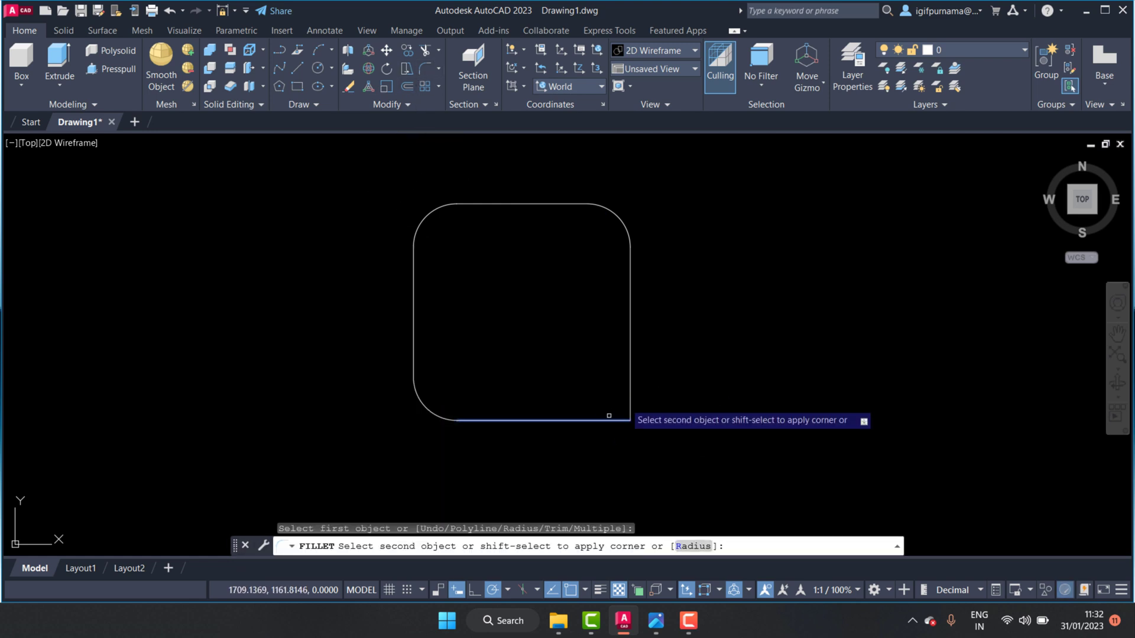
click(629, 390)
click(656, 620)
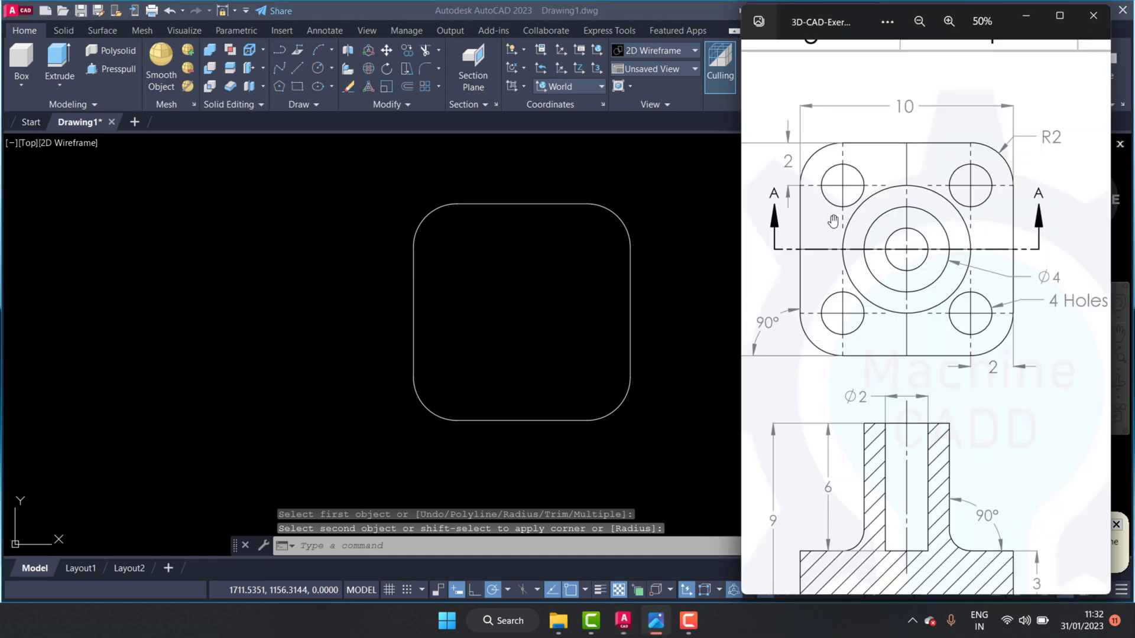
drag(867, 343, 859, 343)
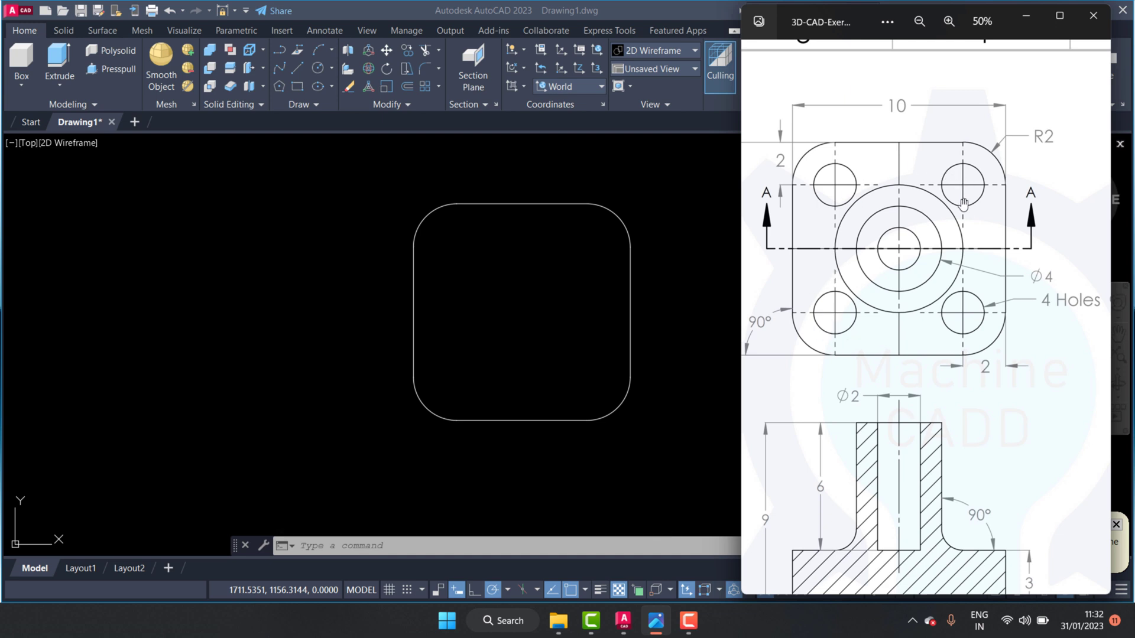
scroll(954, 211, right, 2)
scroll(973, 320, right, 3)
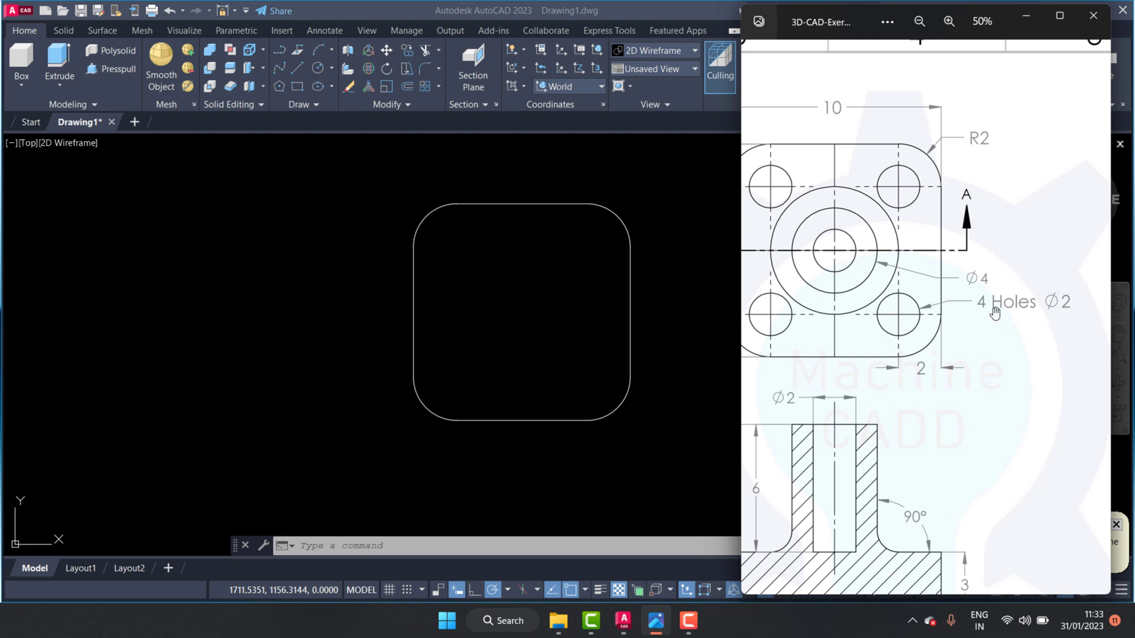
scroll(974, 314, left, 1)
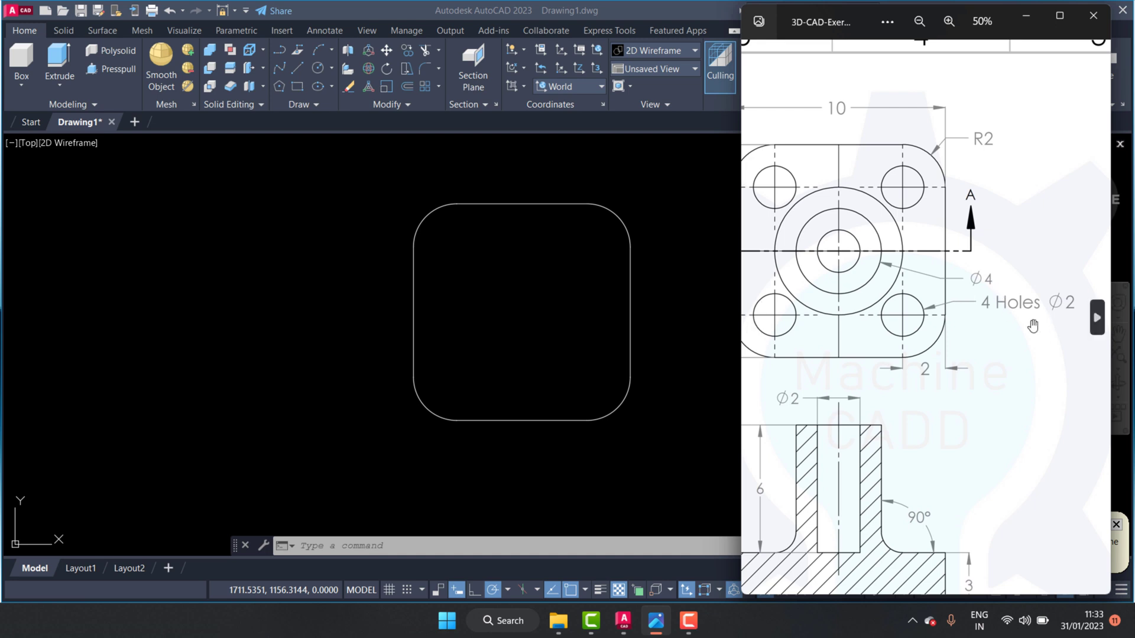
scroll(923, 343, left, 3)
scroll(940, 351, left, 2)
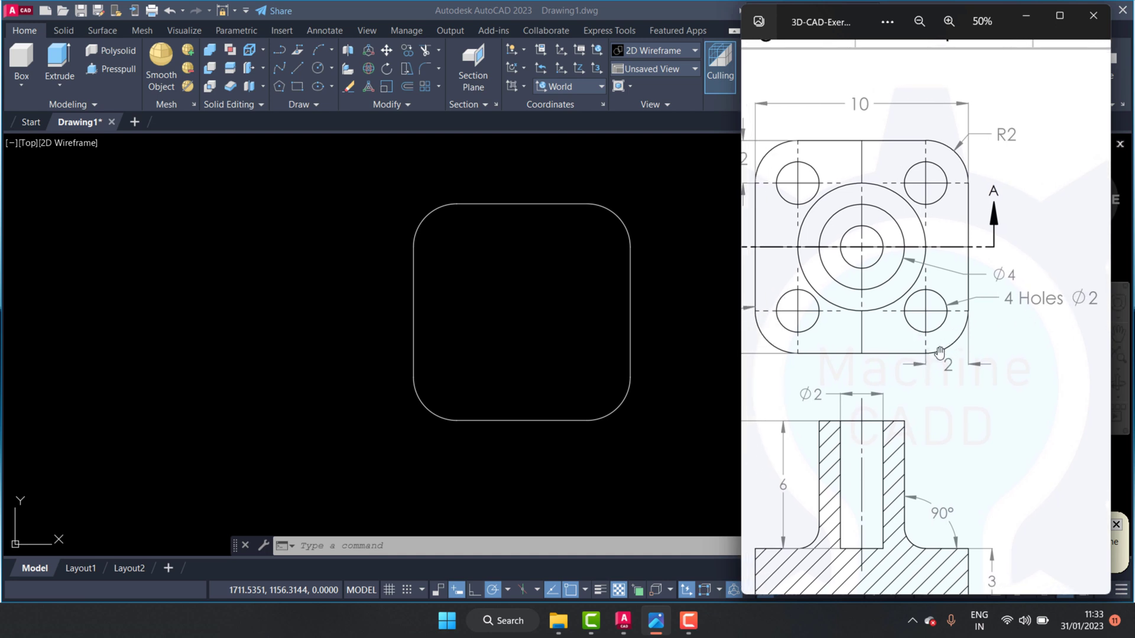
scroll(904, 303, left, 3)
scroll(868, 258, left, 4)
scroll(831, 214, left, 2)
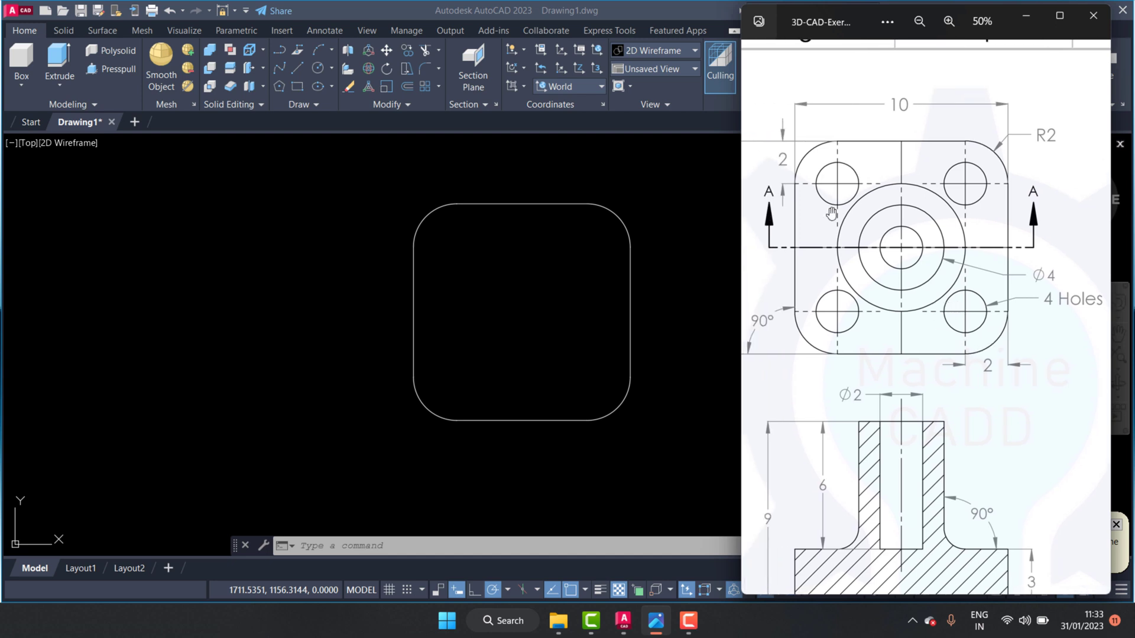
click(664, 367)
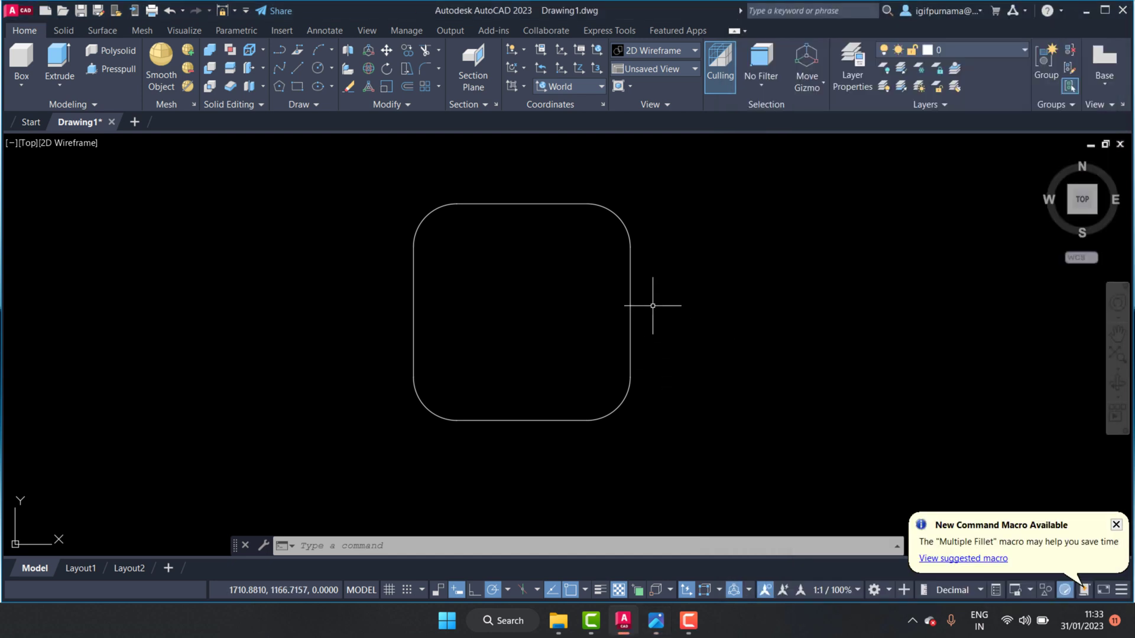
Draw a radius-1 hole circle near the plate's bottom-right corner.
click(318, 69)
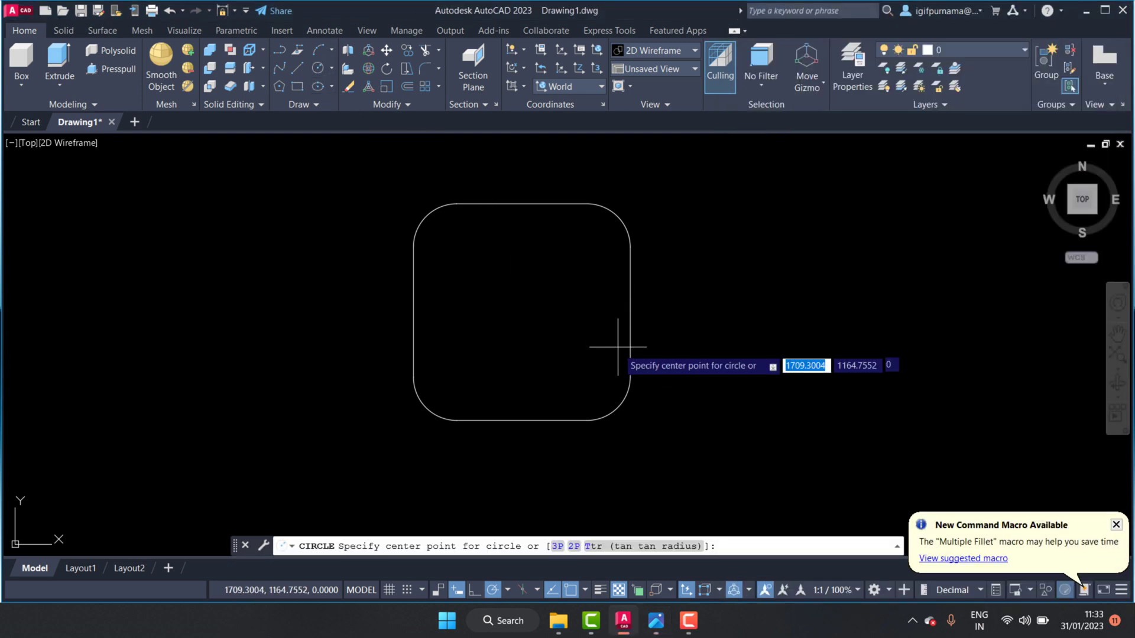
click(587, 377)
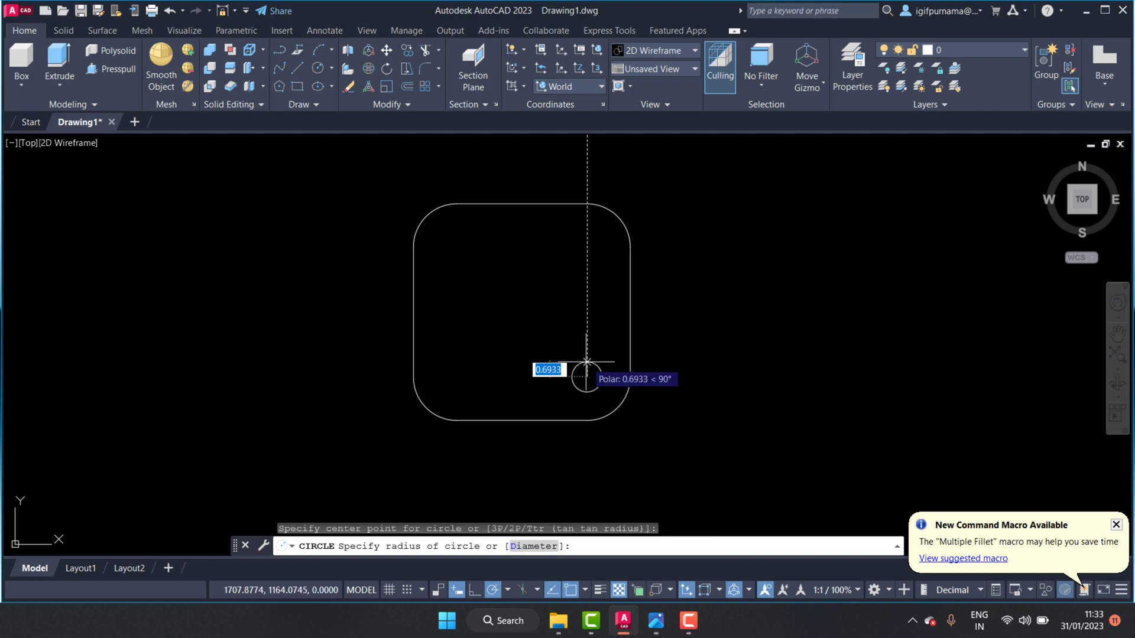
text(1)
key(Return)
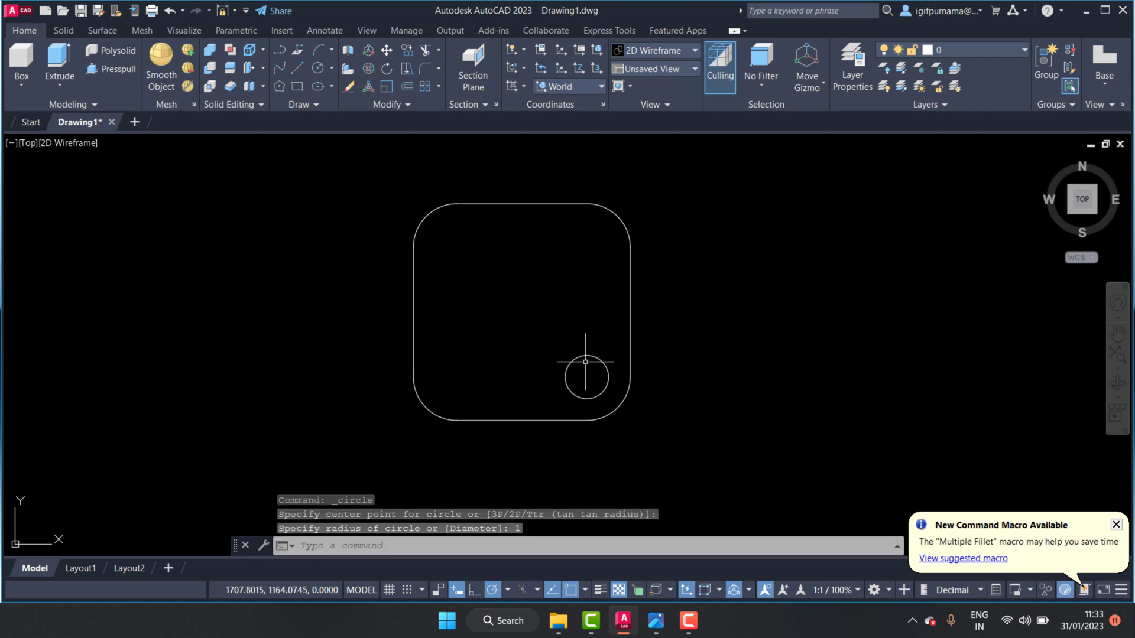
Try a diameter dimension on the hole, cancel it, and return to the Home tools.
click(322, 31)
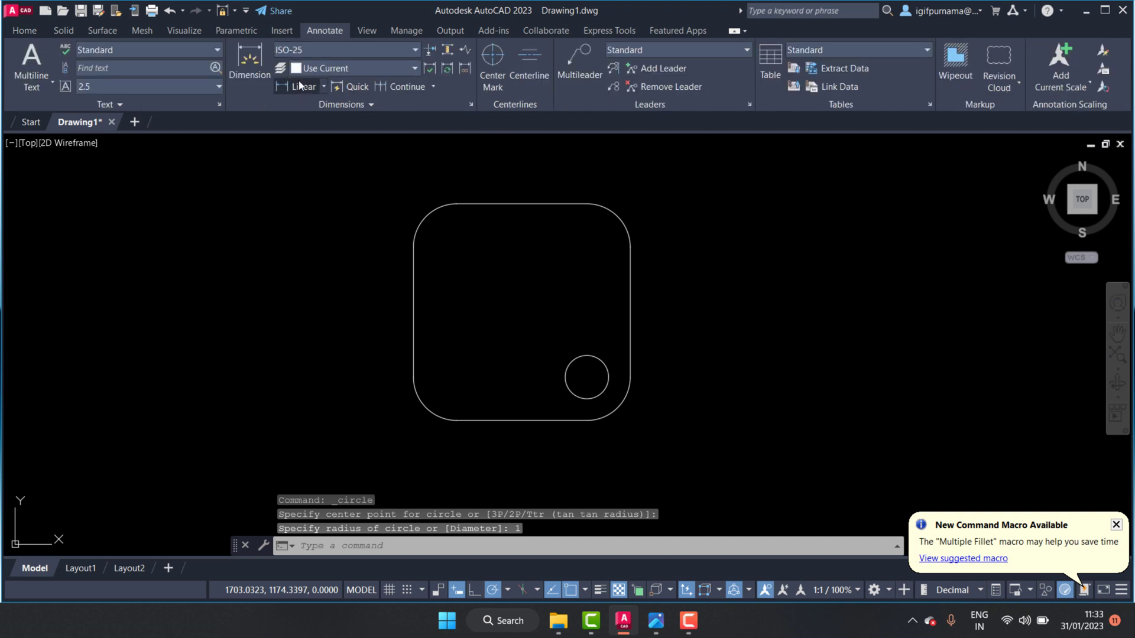
click(322, 87)
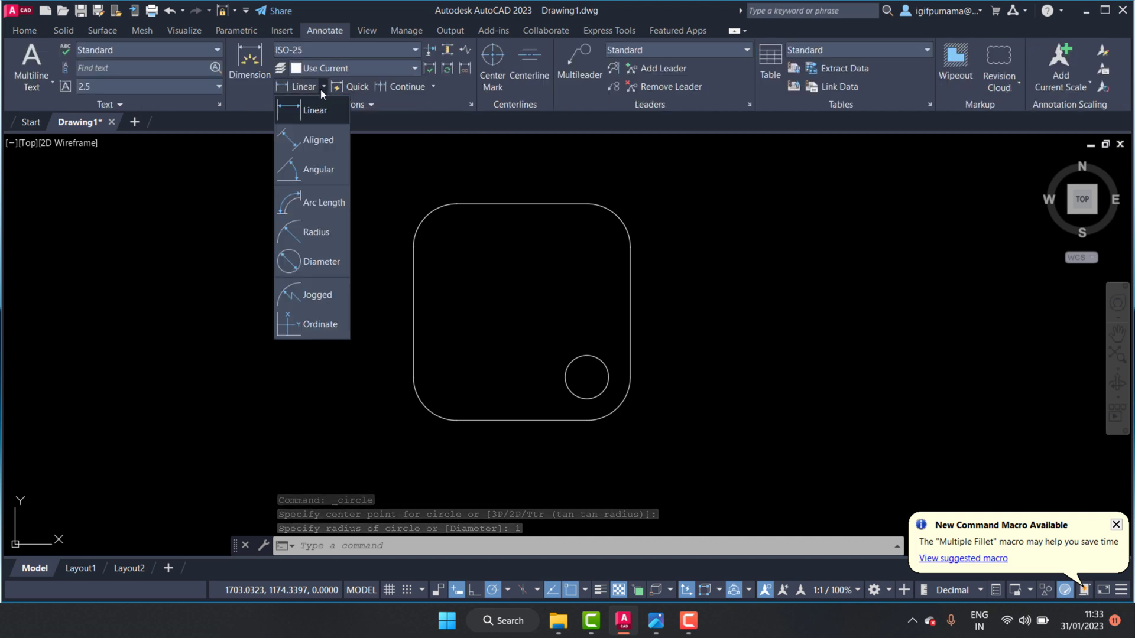
click(318, 264)
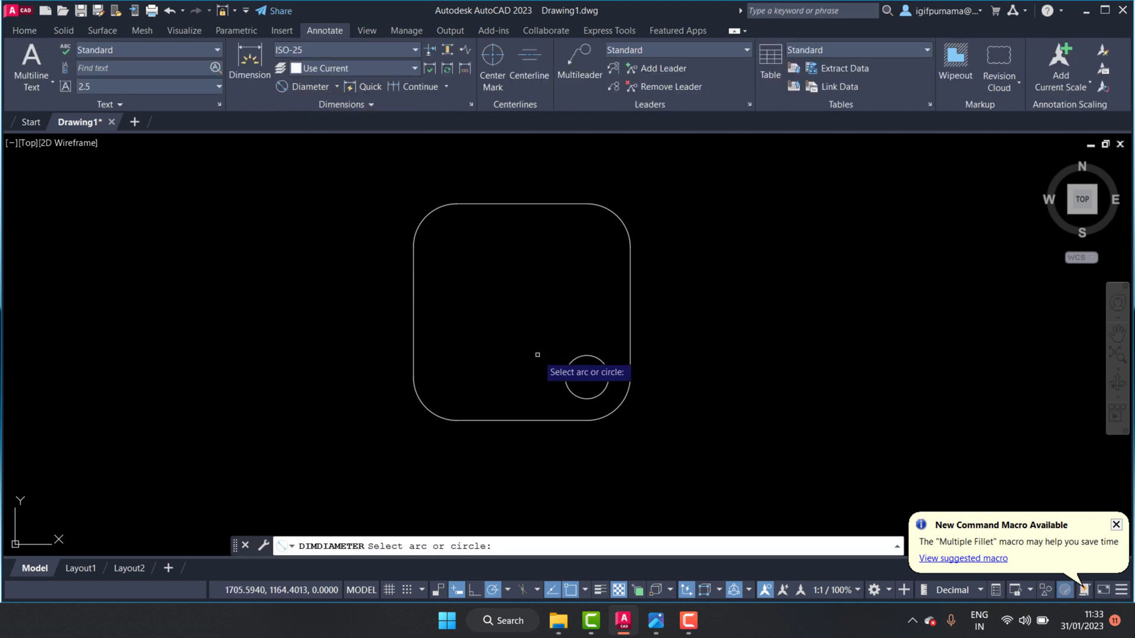
click(572, 368)
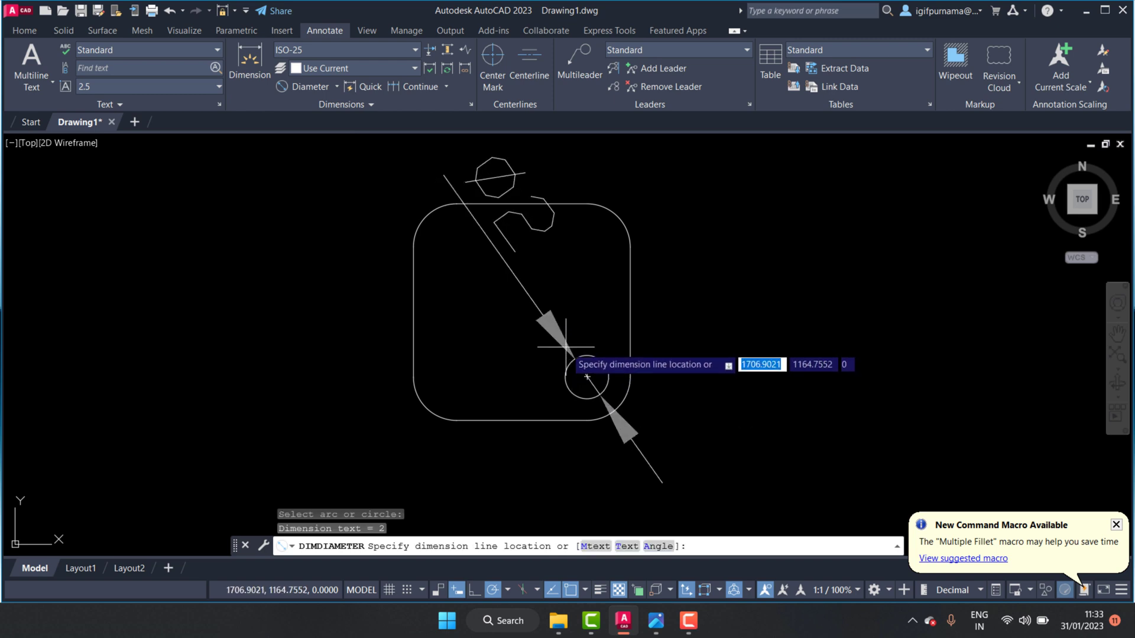
key(Escape)
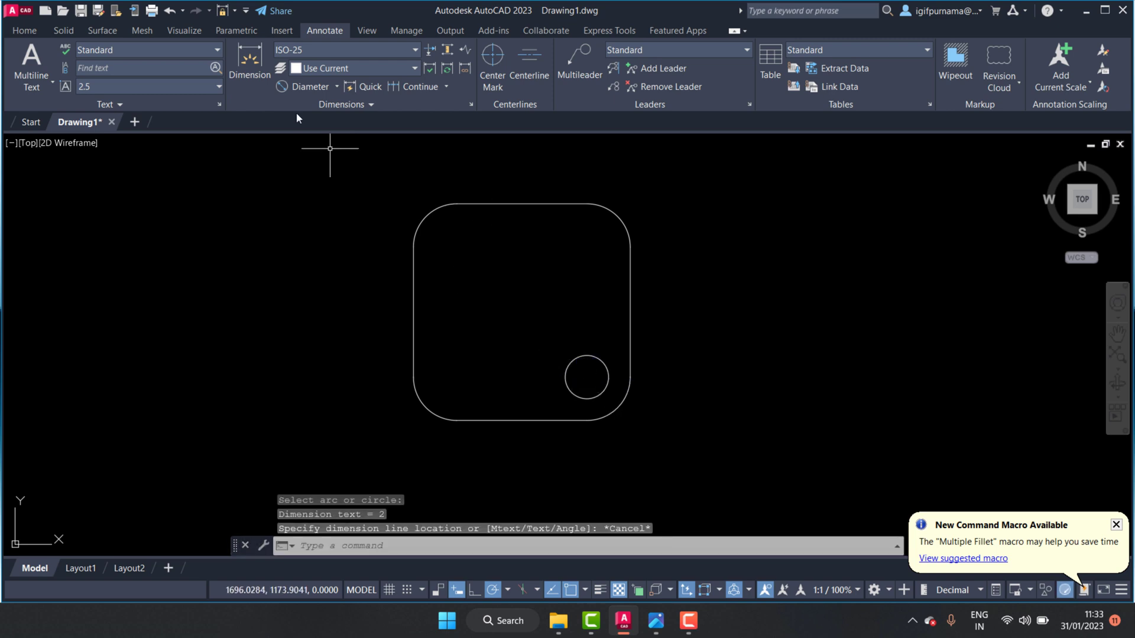
click(62, 32)
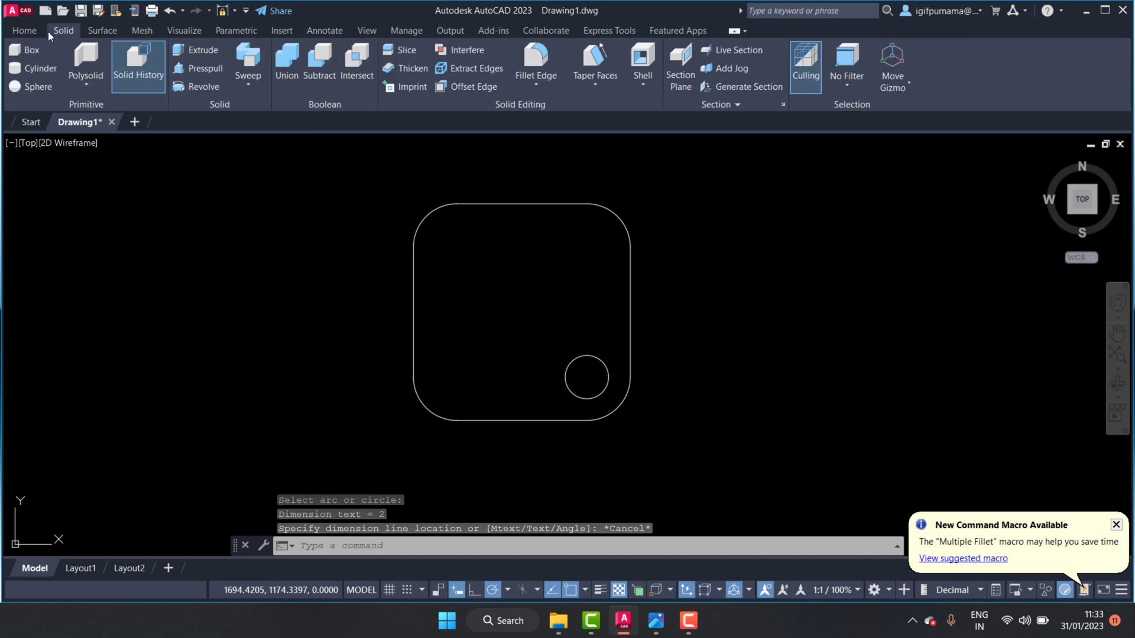
click(30, 31)
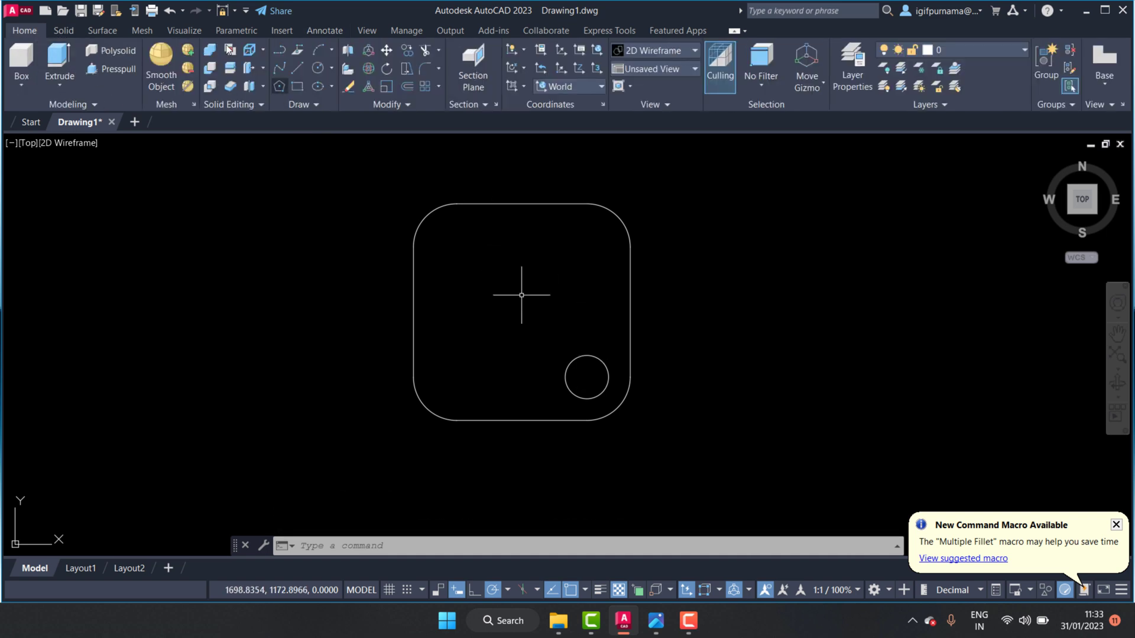
Dimension the hole centre's 2-unit vertical offset from the plate's bottom edge.
click(316, 32)
click(250, 62)
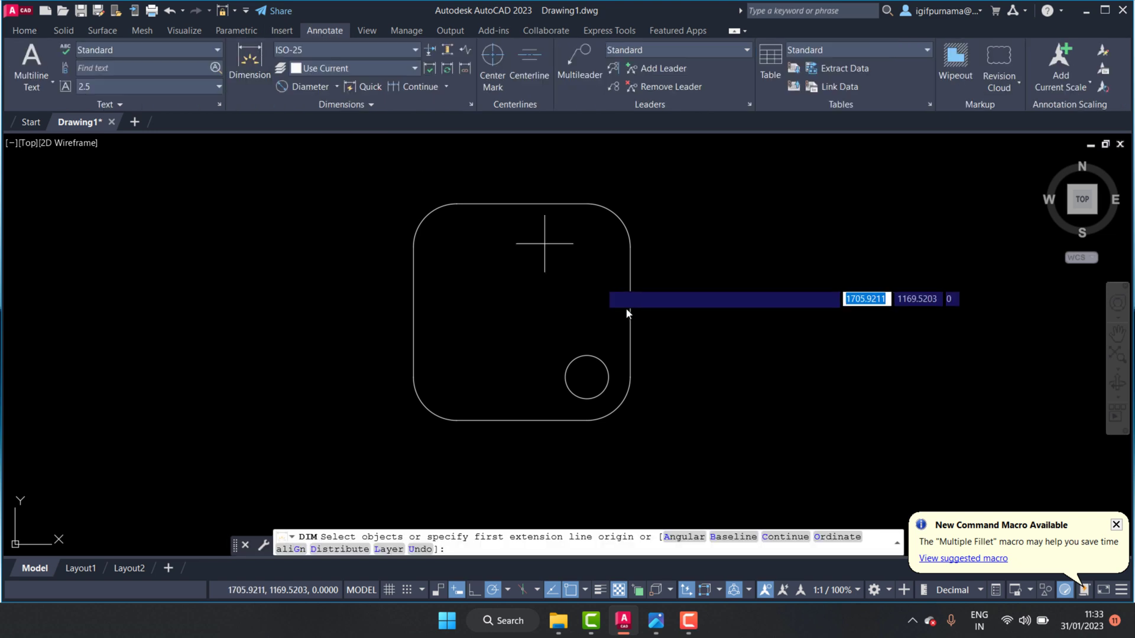
click(587, 377)
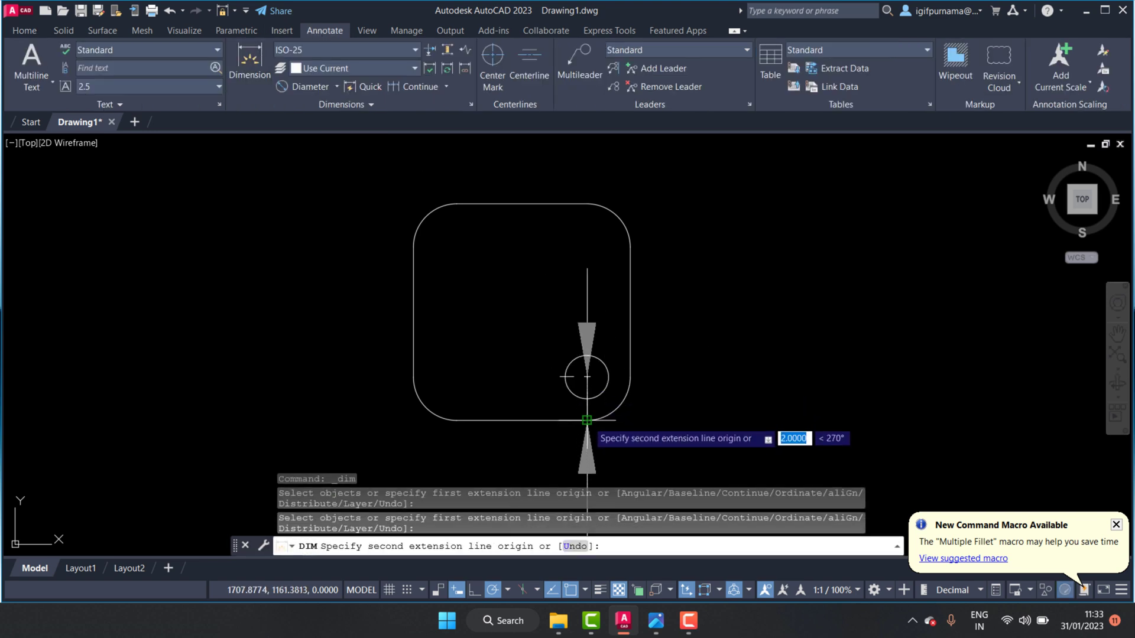
click(587, 420)
click(763, 414)
scroll(664, 252, down, 5)
scroll(677, 266, up, 3)
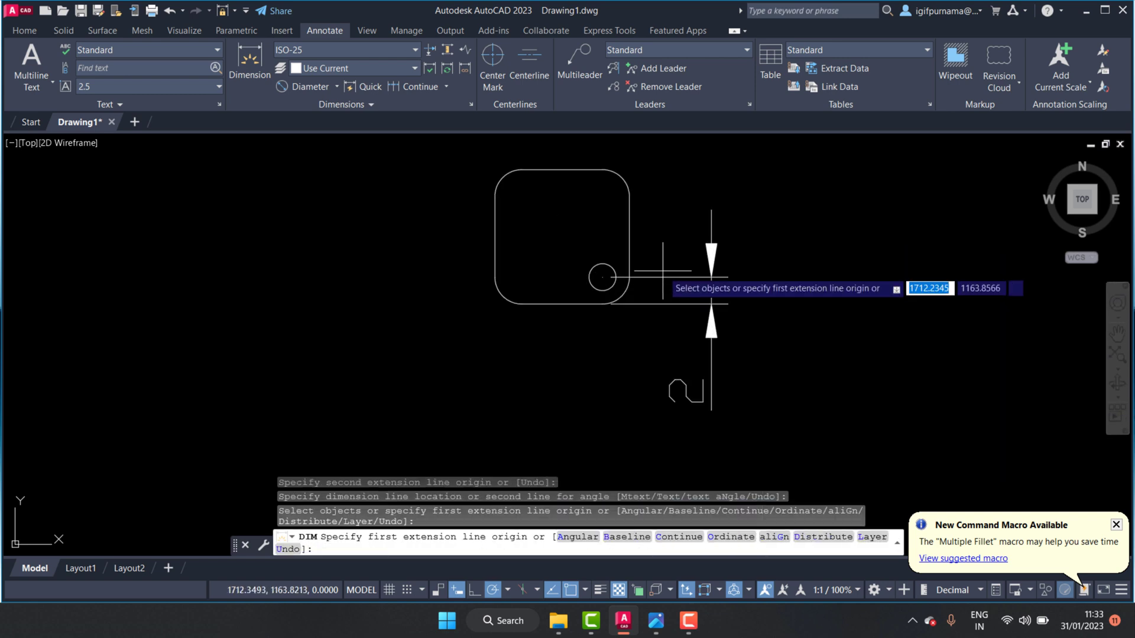
scroll(631, 284, up, 2)
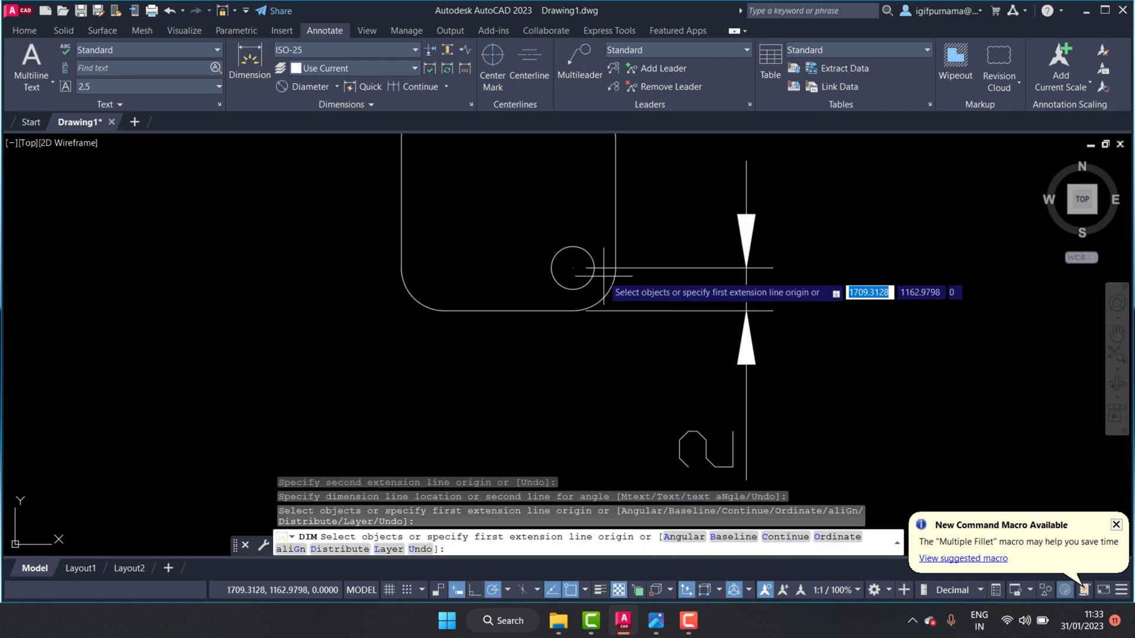
Add a horizontal dimension from the hole centre, then undo it.
click(573, 268)
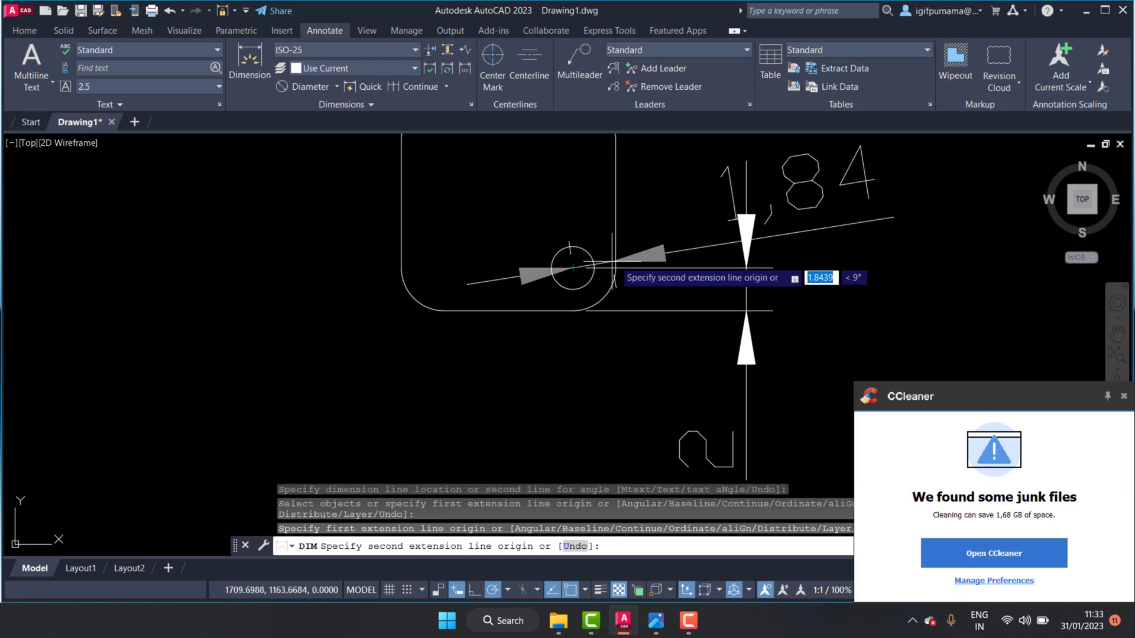
click(615, 268)
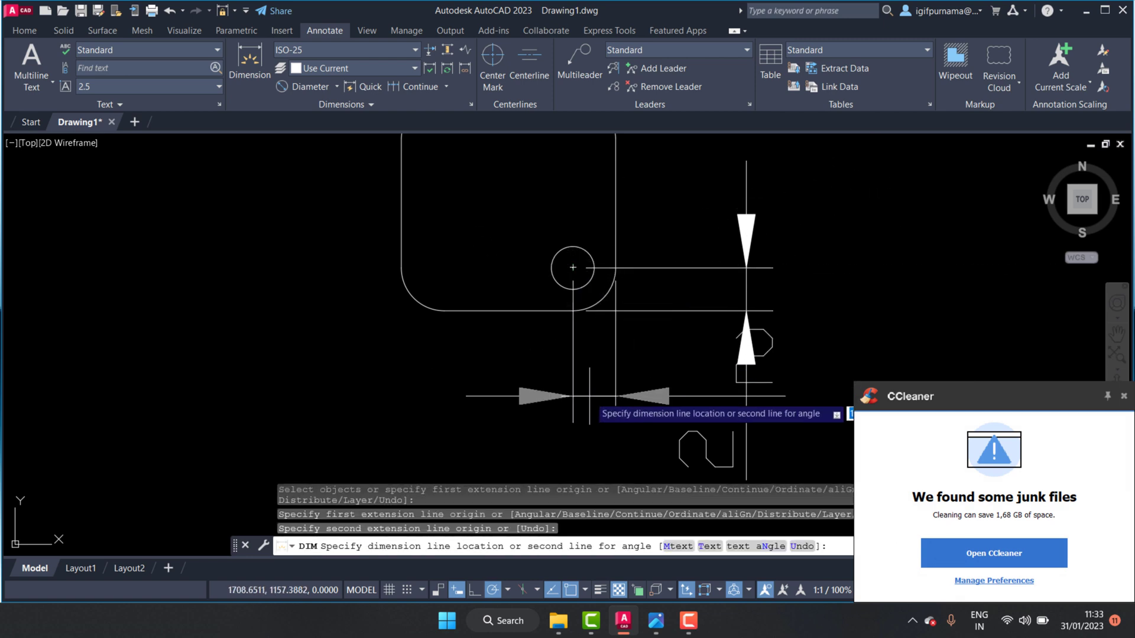
click(591, 392)
key(ctrl+z)
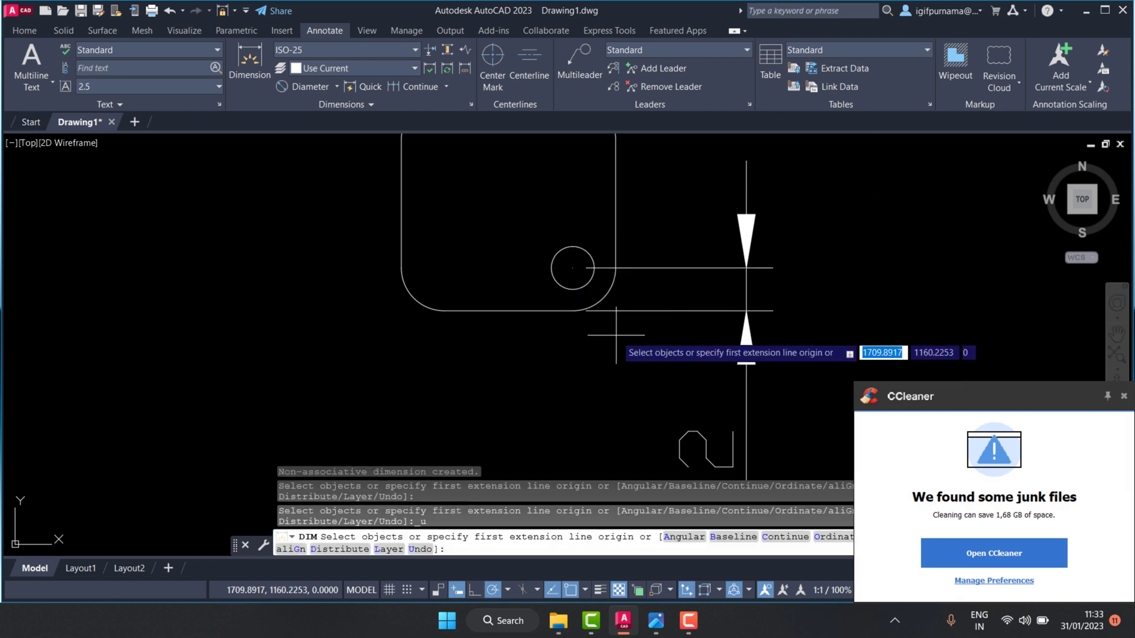
Erase the vertical dimension from the plate.
click(24, 31)
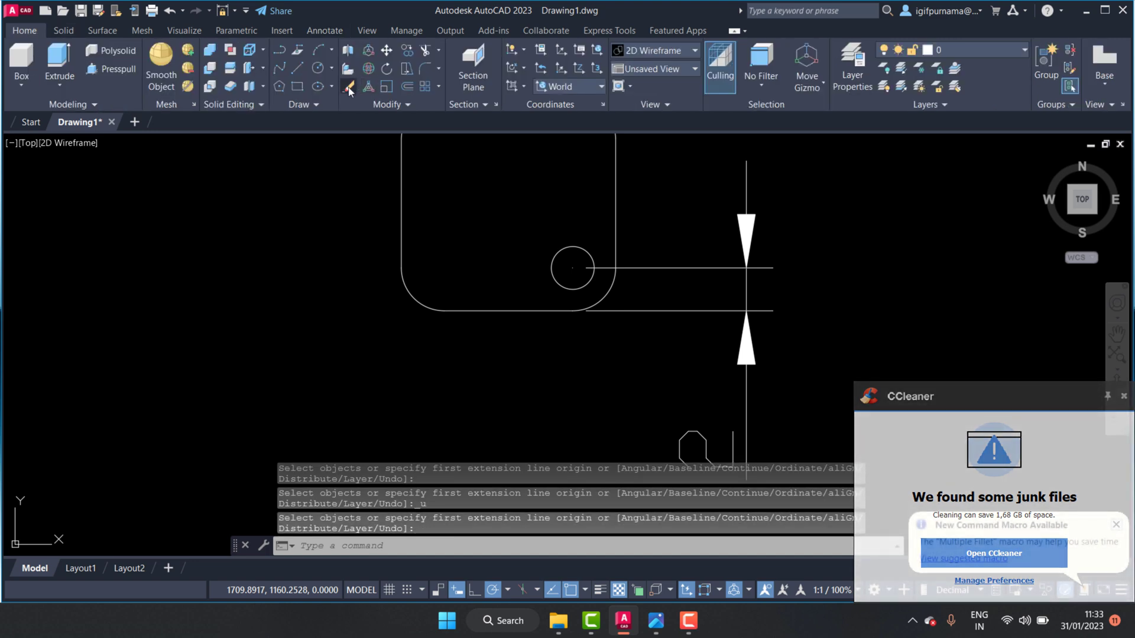
click(349, 86)
drag(810, 347, 733, 290)
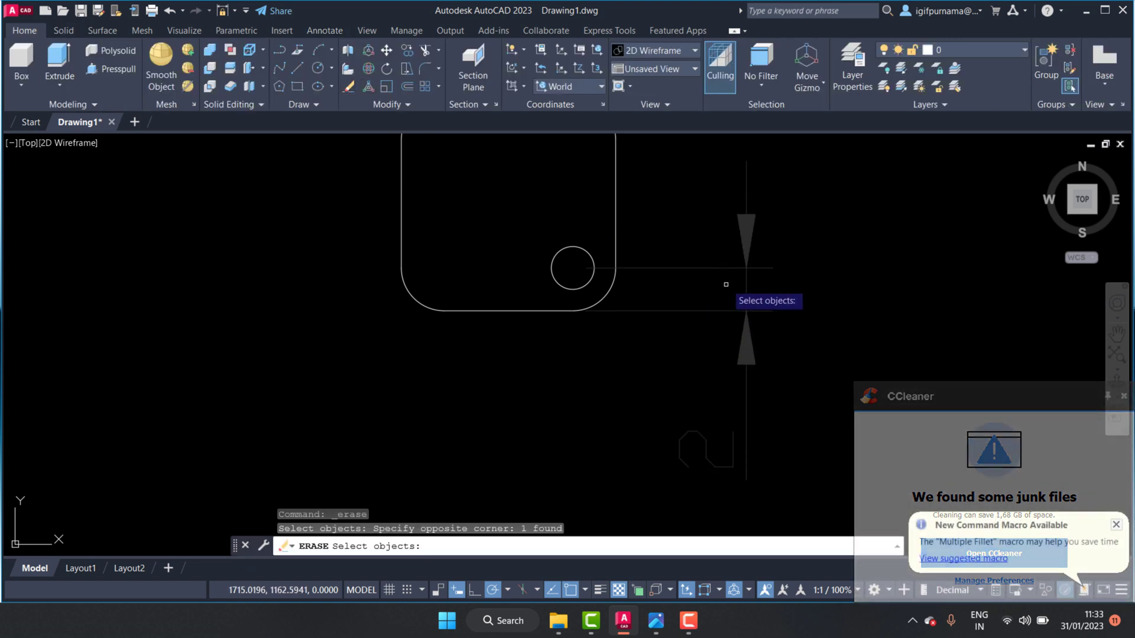
key(Return)
middle_drag(616, 243, 550, 195)
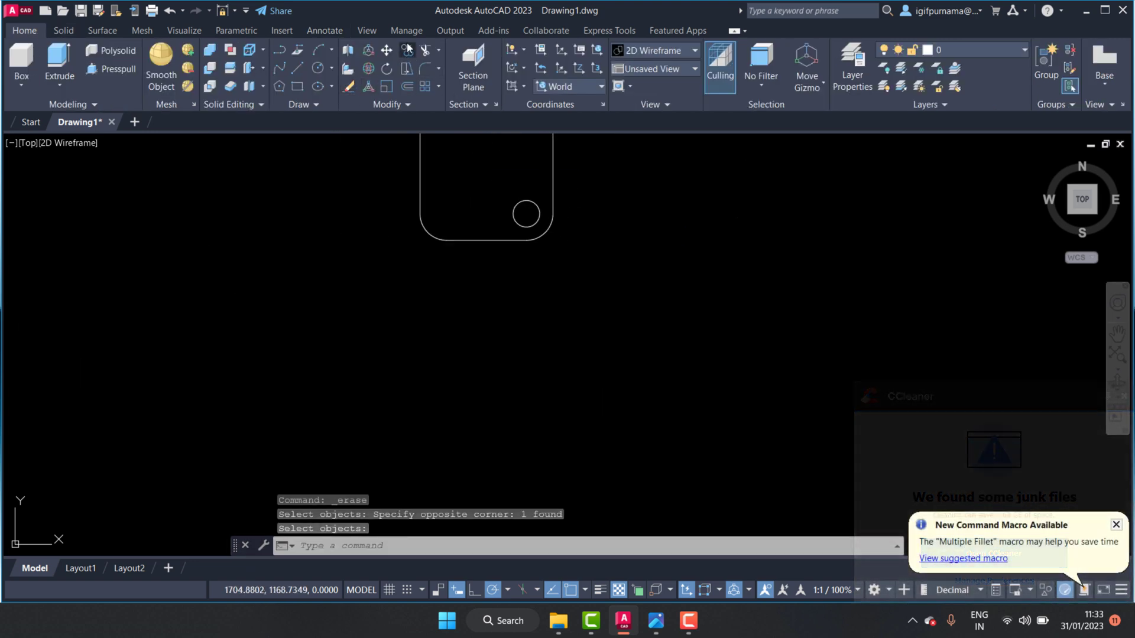
Copy the hole circle from its centre to the bottom-left corner.
text(co)
key(Return)
scroll(593, 299, down, 6)
scroll(571, 279, up, 8)
click(583, 293)
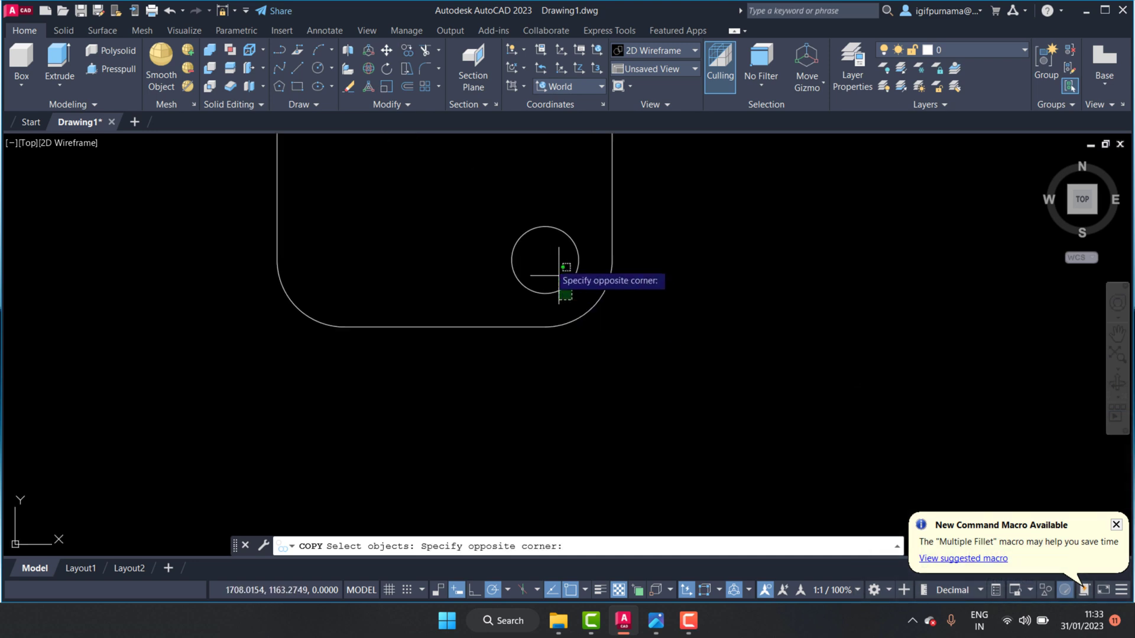
click(551, 263)
key(Return)
click(545, 260)
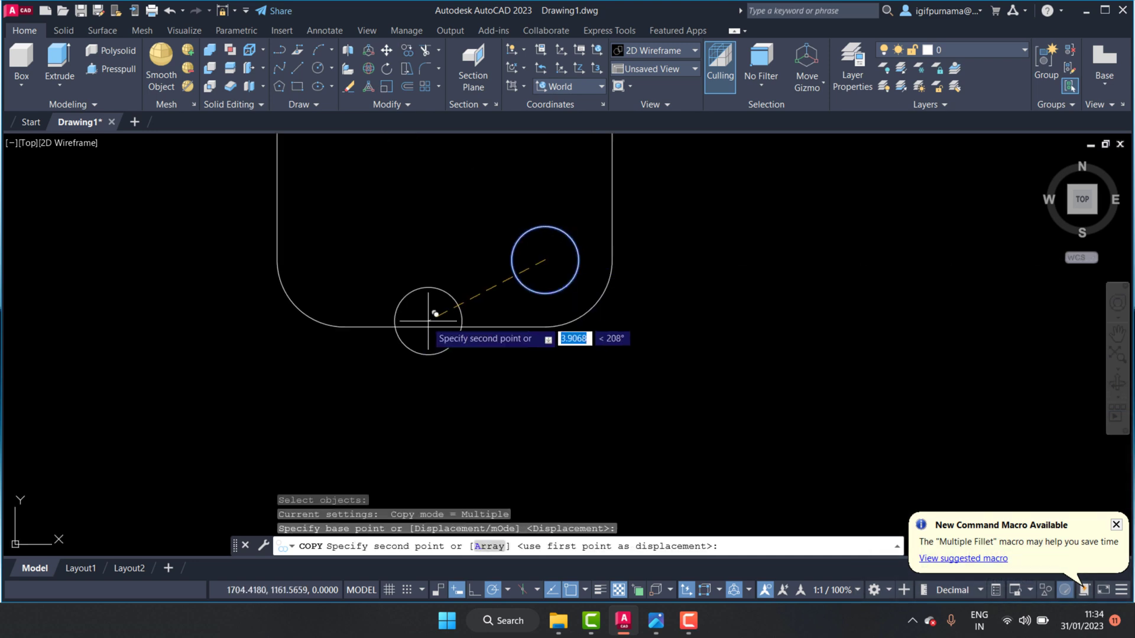
click(345, 259)
Place further hole copies at the top-left and top-right corners.
scroll(414, 296, down, 5)
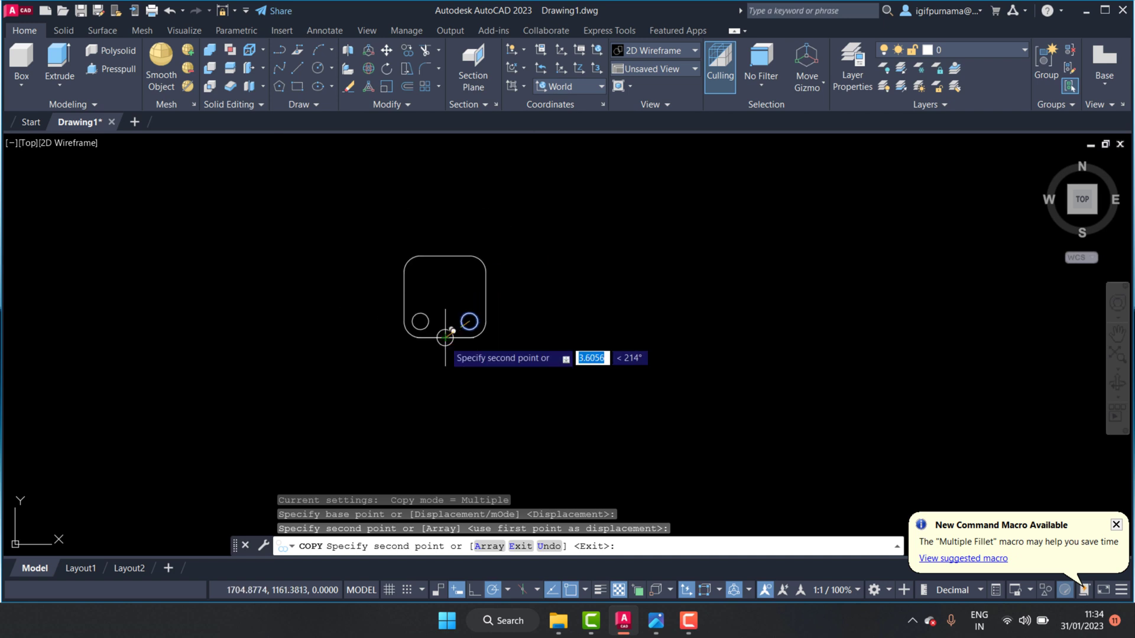
scroll(413, 256, up, 3)
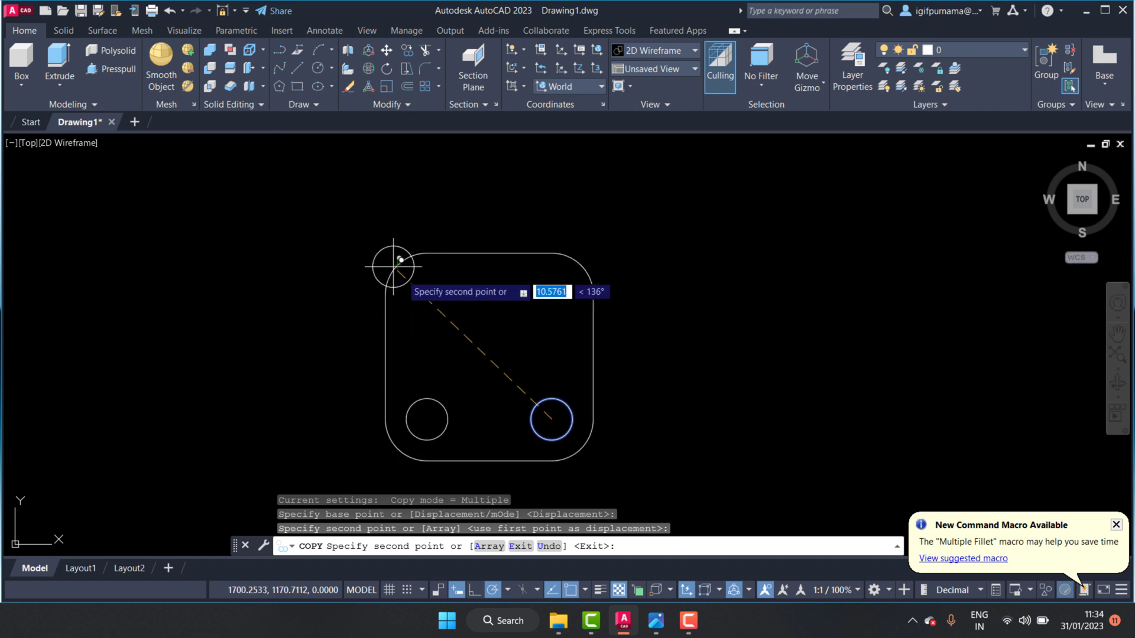
click(427, 294)
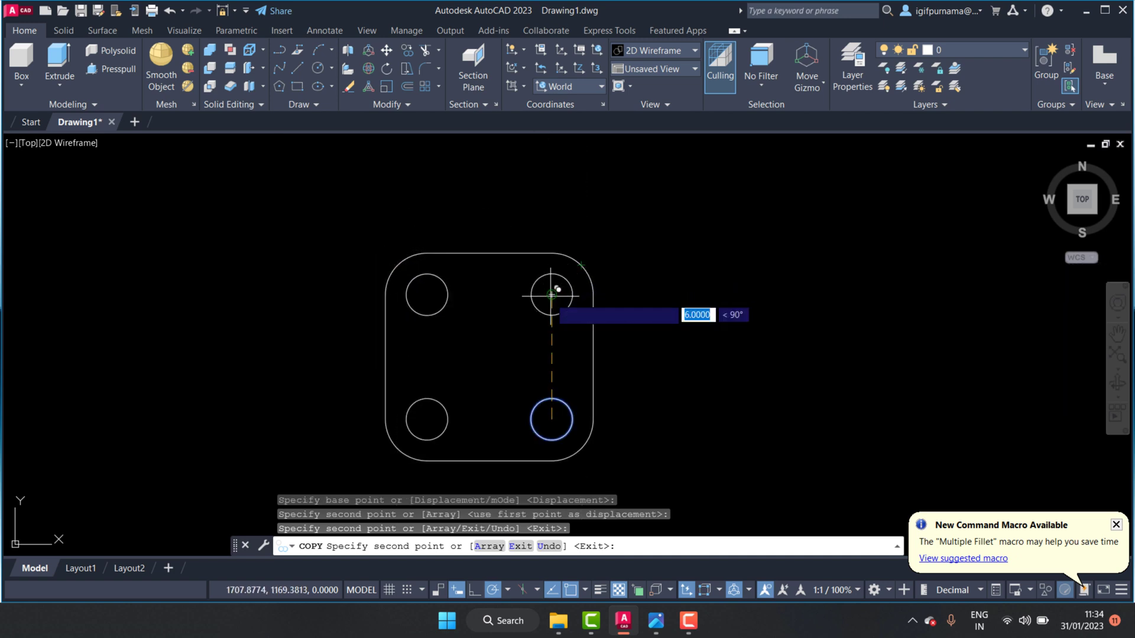
click(552, 293)
right_click(551, 296)
click(580, 308)
scroll(550, 299, down, 4)
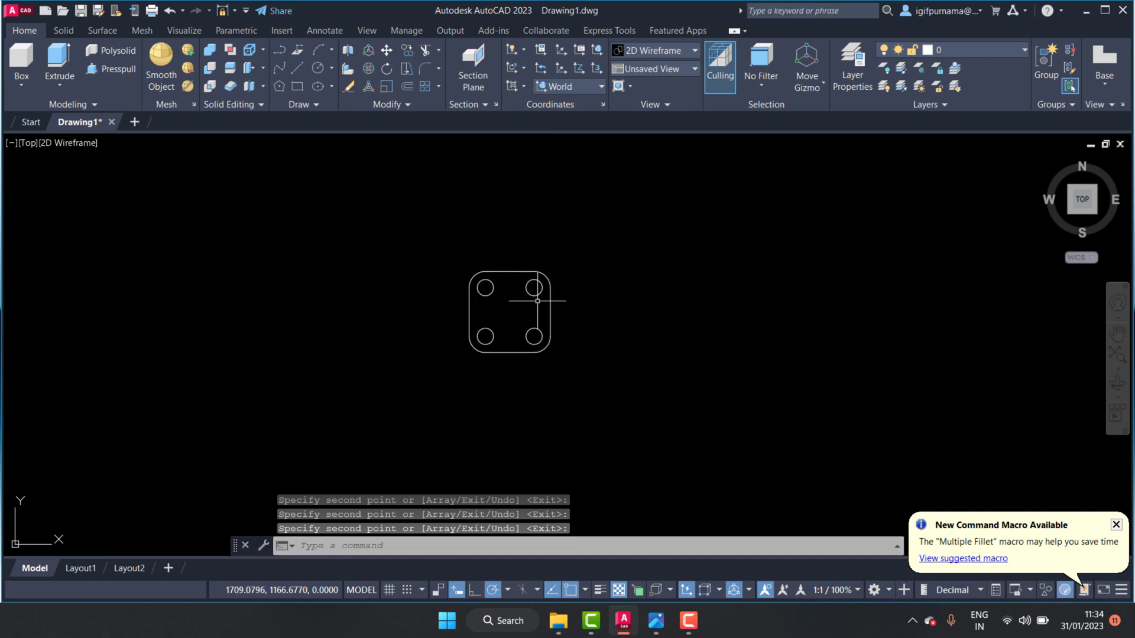
scroll(541, 295, up, 6)
Check the reference section, then draw a radius-2 circle right of the plate.
click(656, 621)
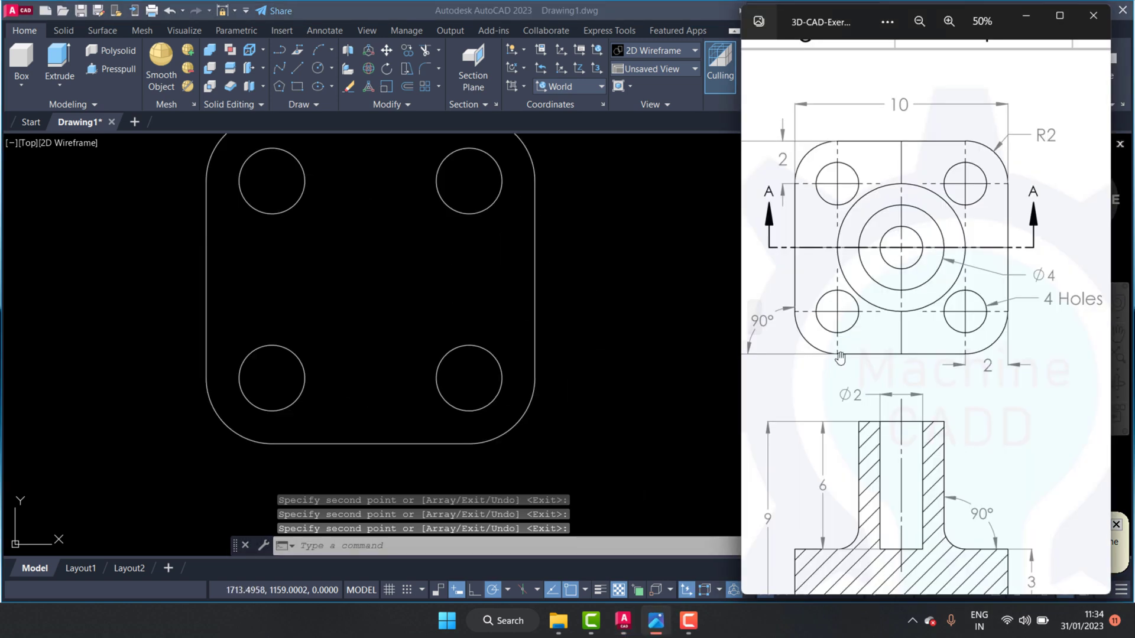
mouse_move(829, 355)
mouse_down()
mouse_move(830, 249)
mouse_move(844, 353)
mouse_up()
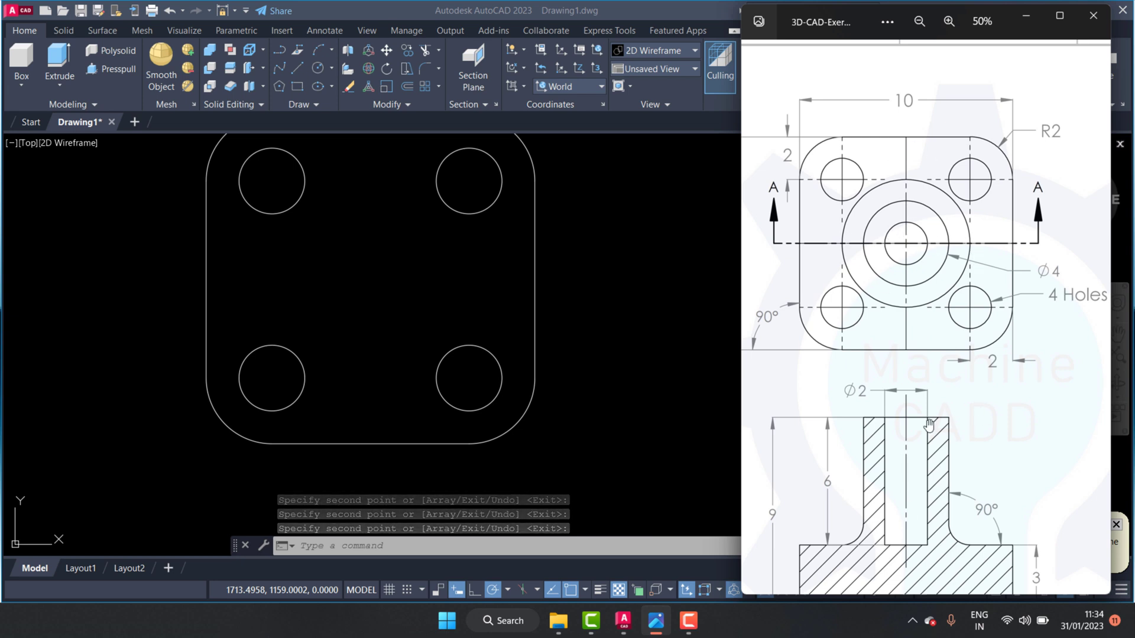
drag(926, 332, 950, 334)
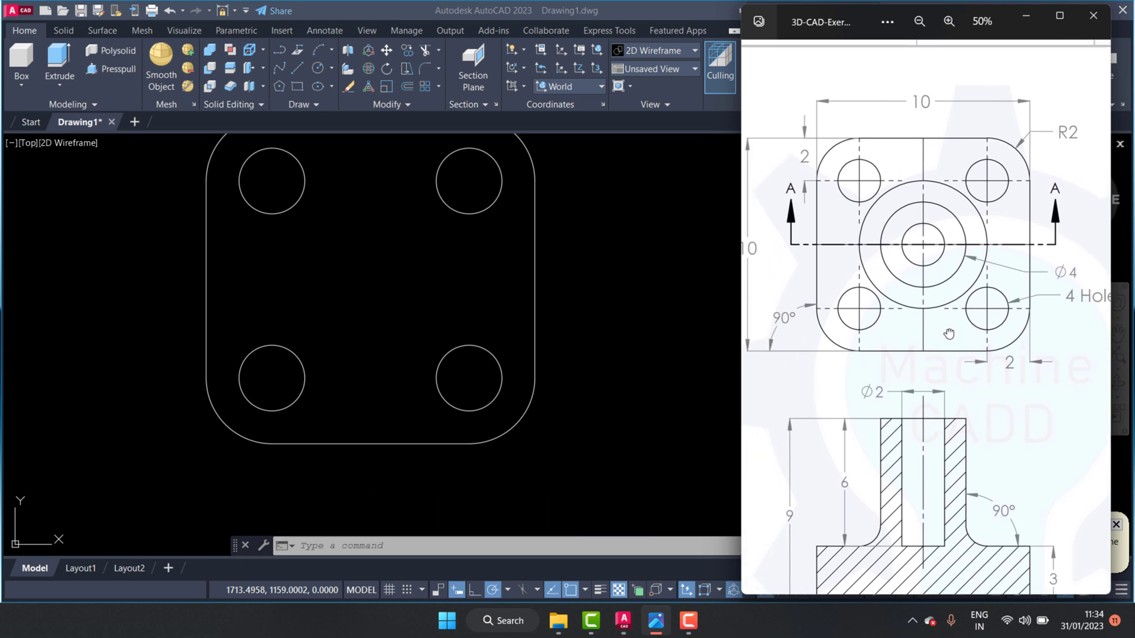
scroll(965, 291, down, 1)
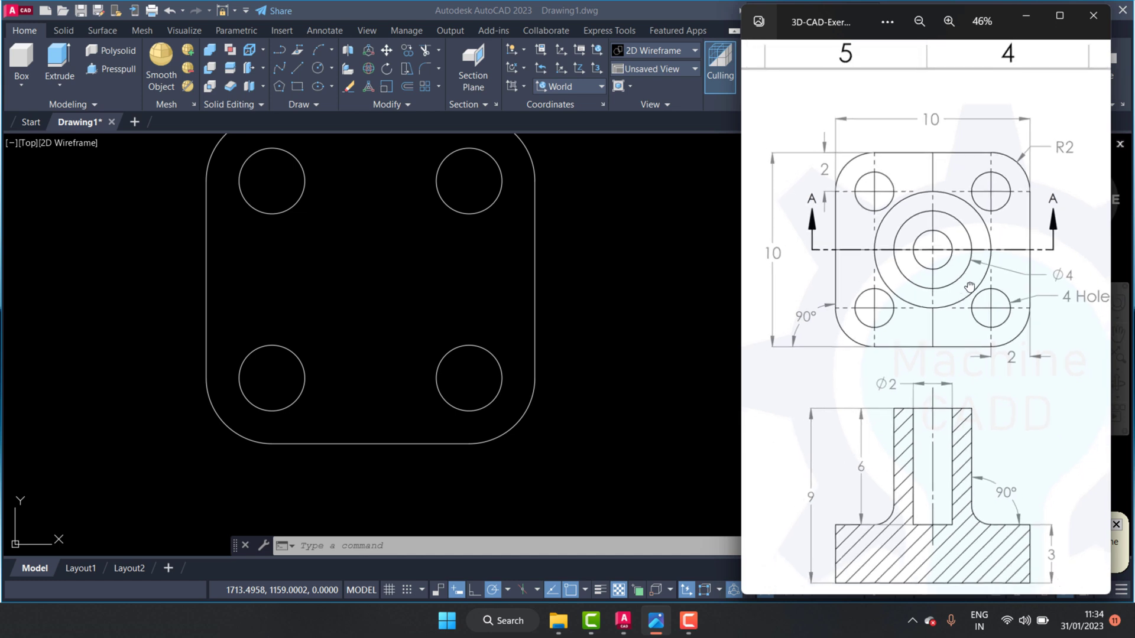
click(614, 263)
click(320, 66)
click(688, 275)
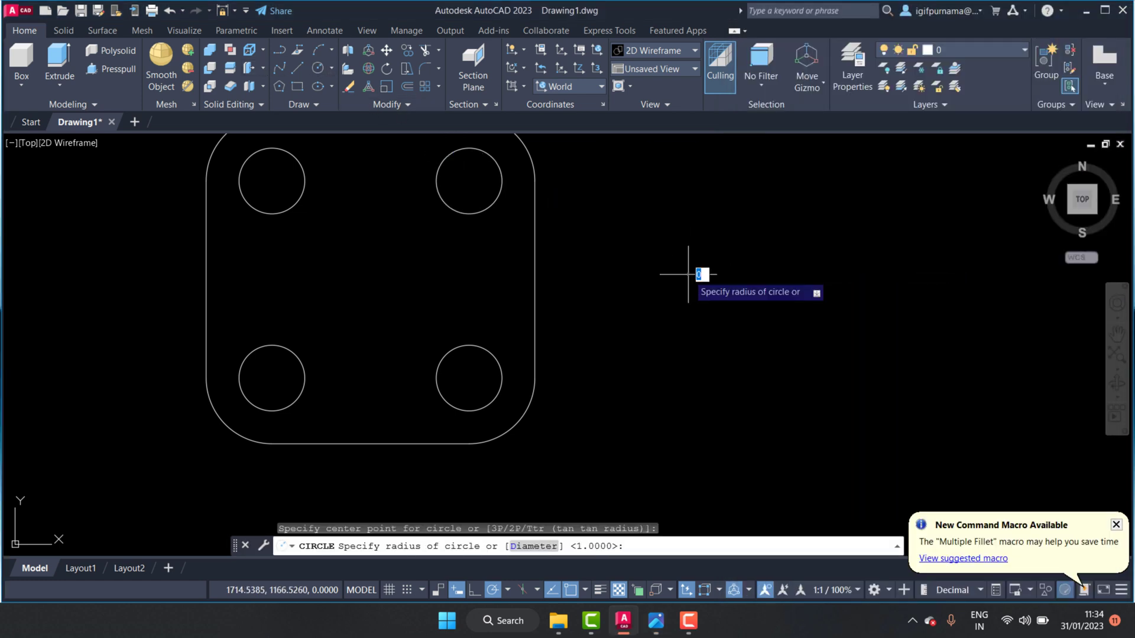
text(2)
key(Return)
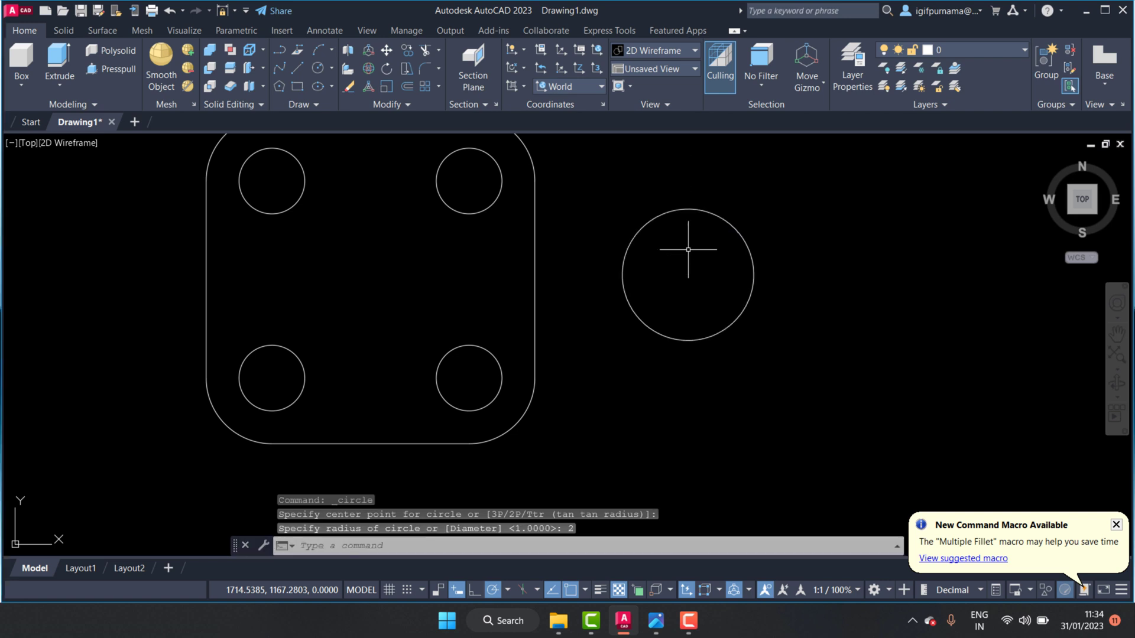
Draw a concentric radius-1 circle at the same centre.
click(655, 621)
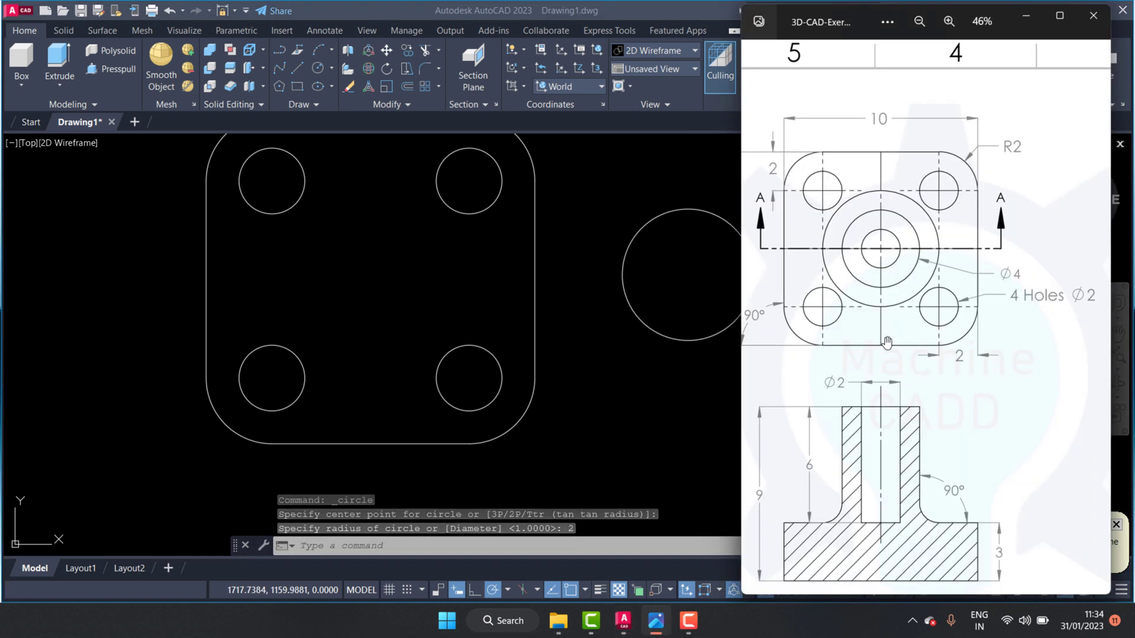
drag(864, 397, 895, 383)
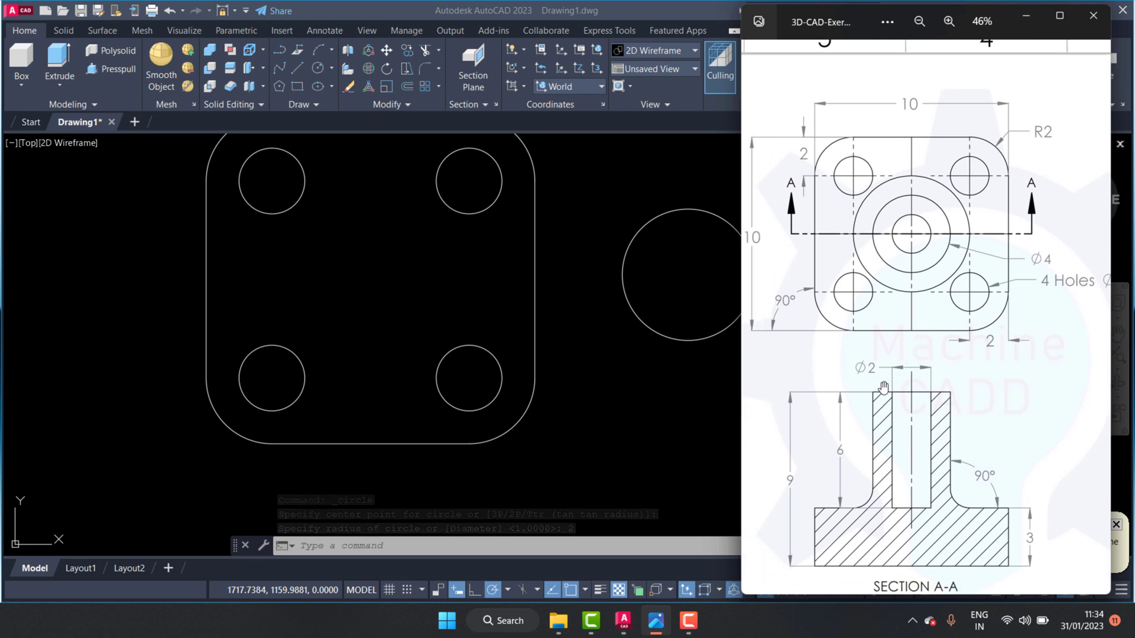
click(711, 390)
click(317, 68)
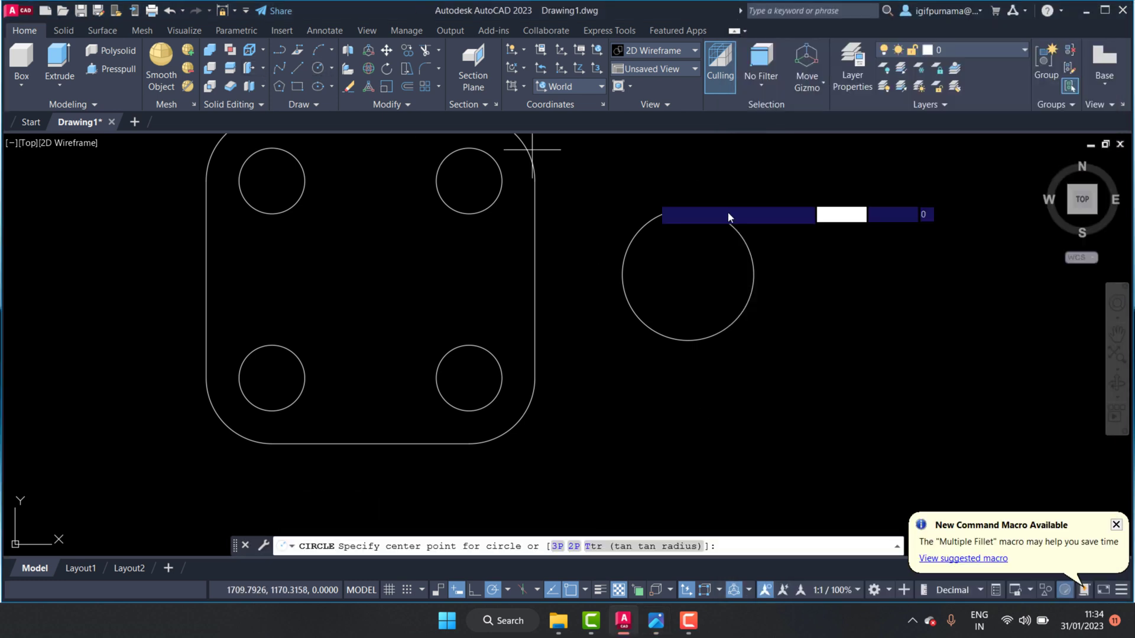
click(688, 275)
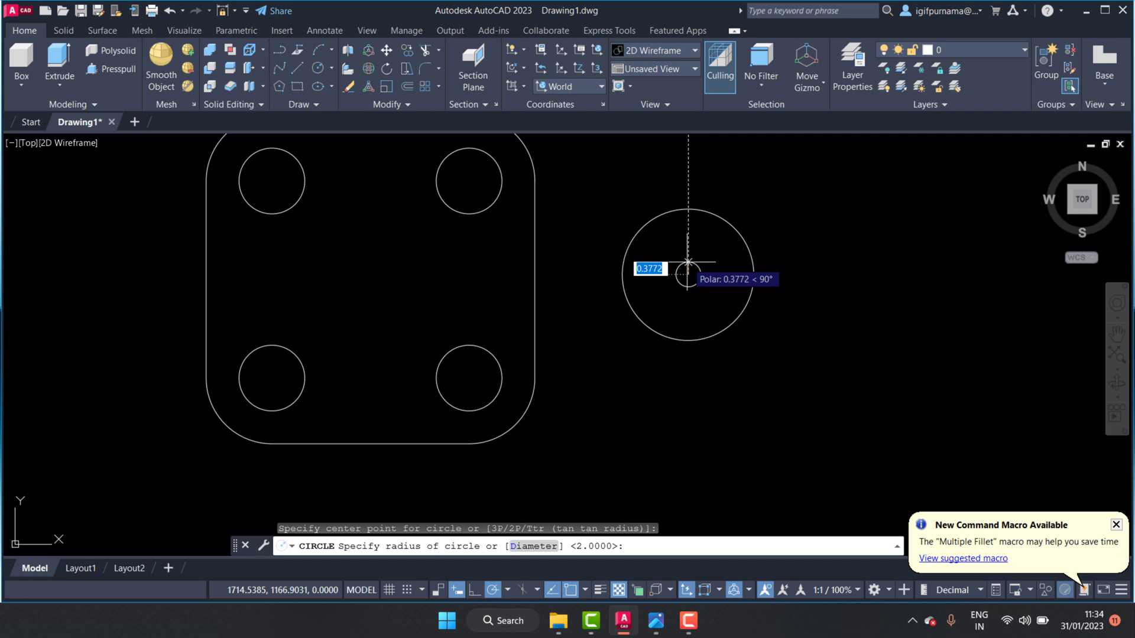
text(1)
key(Return)
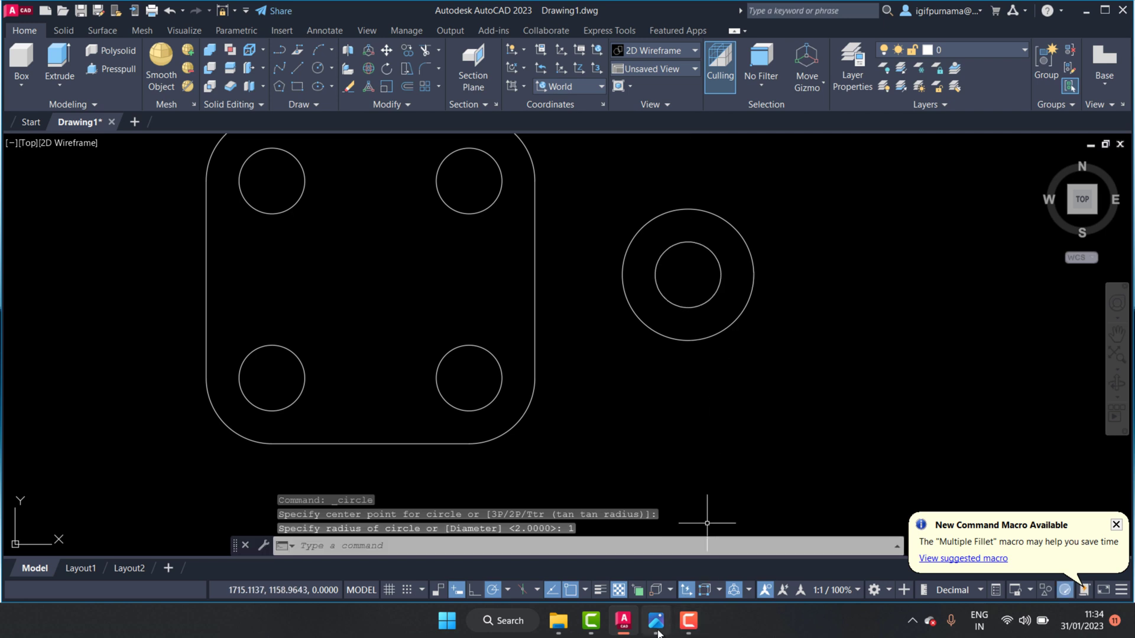
Consult the reference flange drawing again before continuing.
click(657, 630)
scroll(885, 421, down, 1)
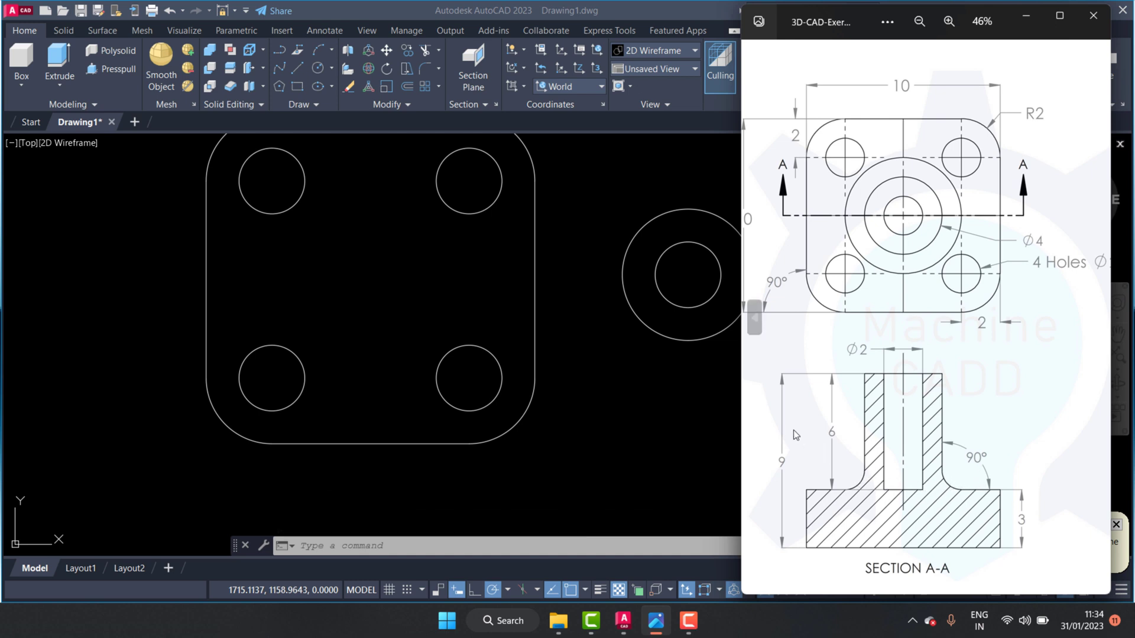
click(691, 358)
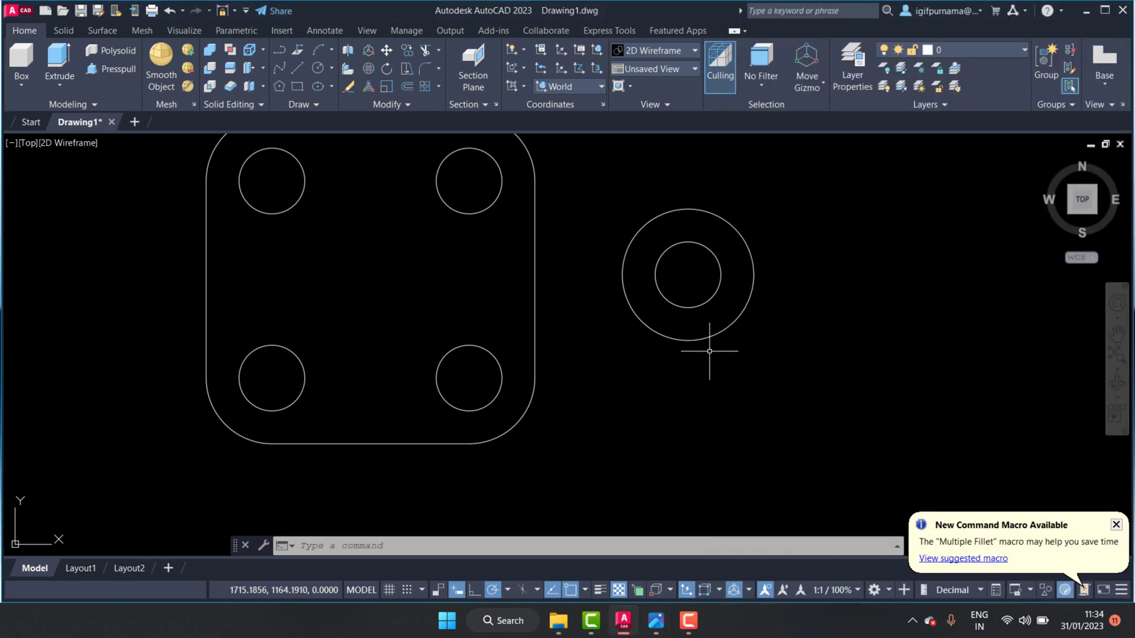
scroll(709, 351, down, 2)
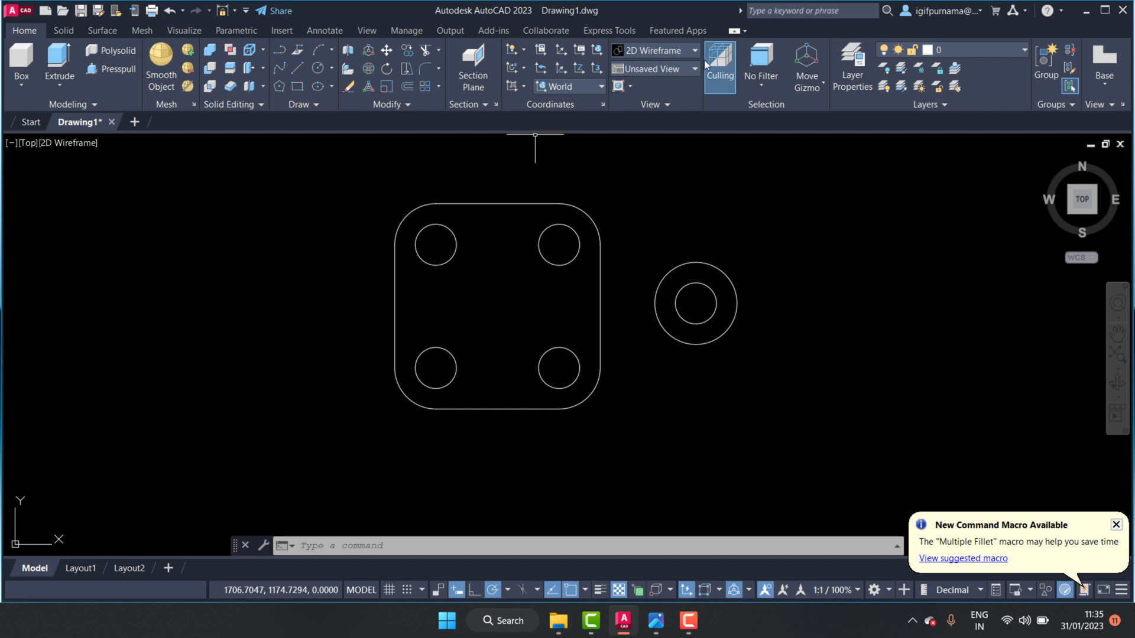
Switch to SW Isometric and press-pull the holed plate up 3 units.
click(662, 65)
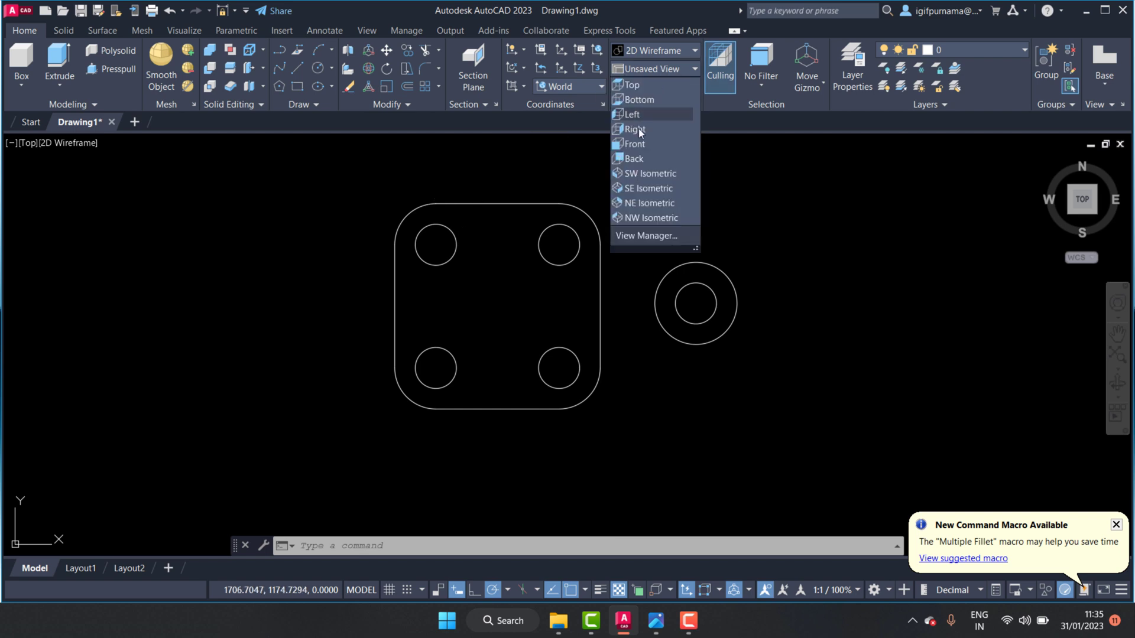
click(652, 175)
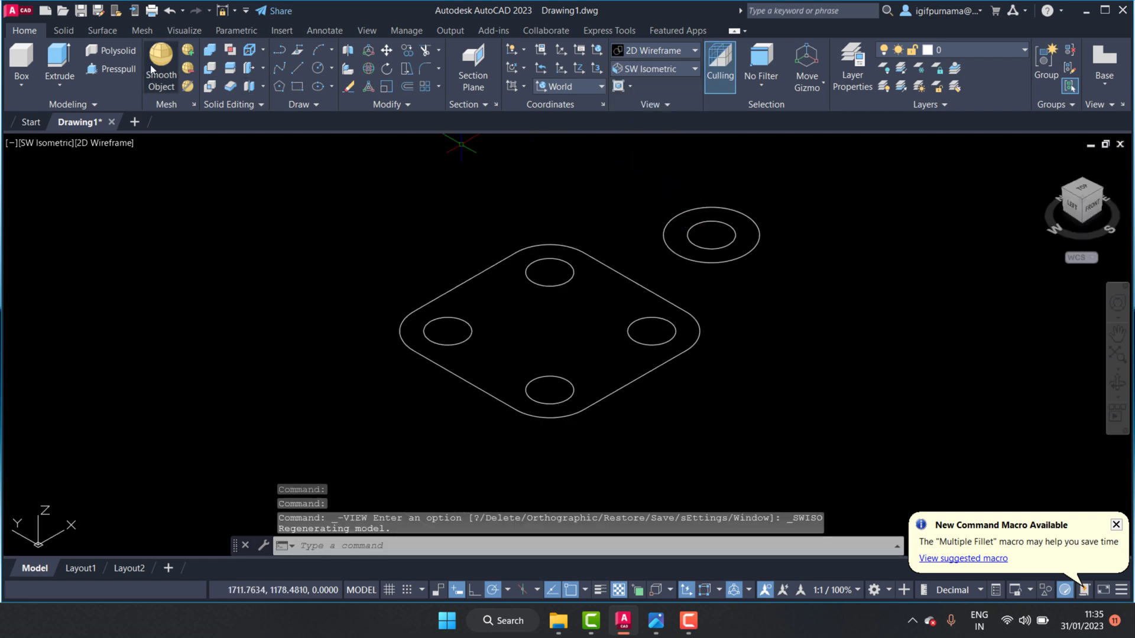
key(ctrl+shift+e)
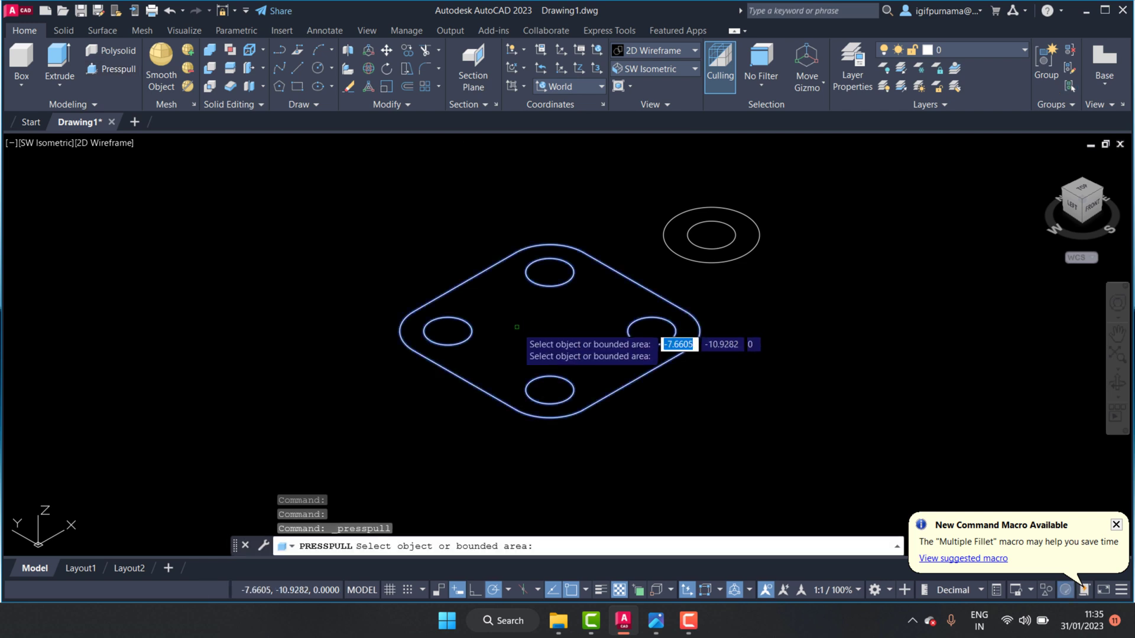
click(523, 331)
click(656, 621)
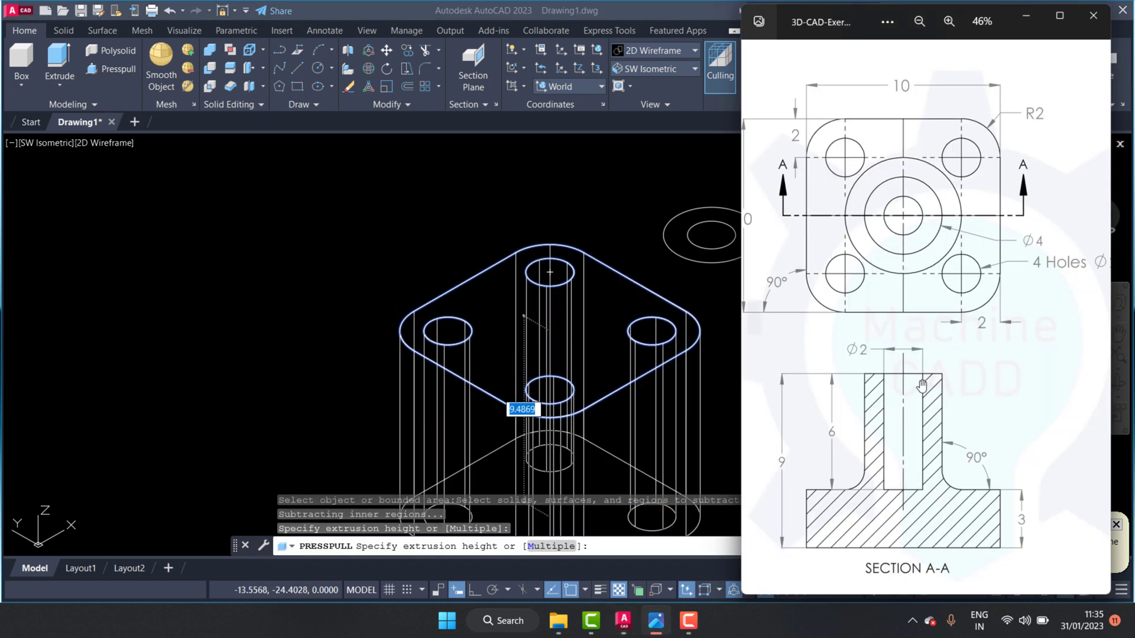
drag(921, 310, 906, 293)
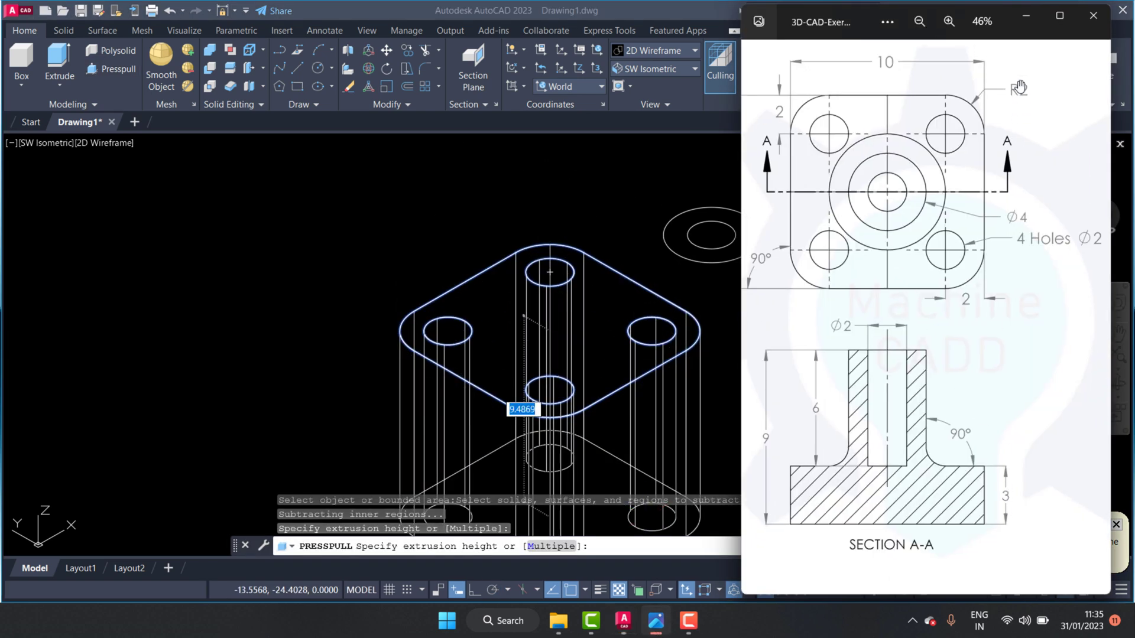
click(1029, 26)
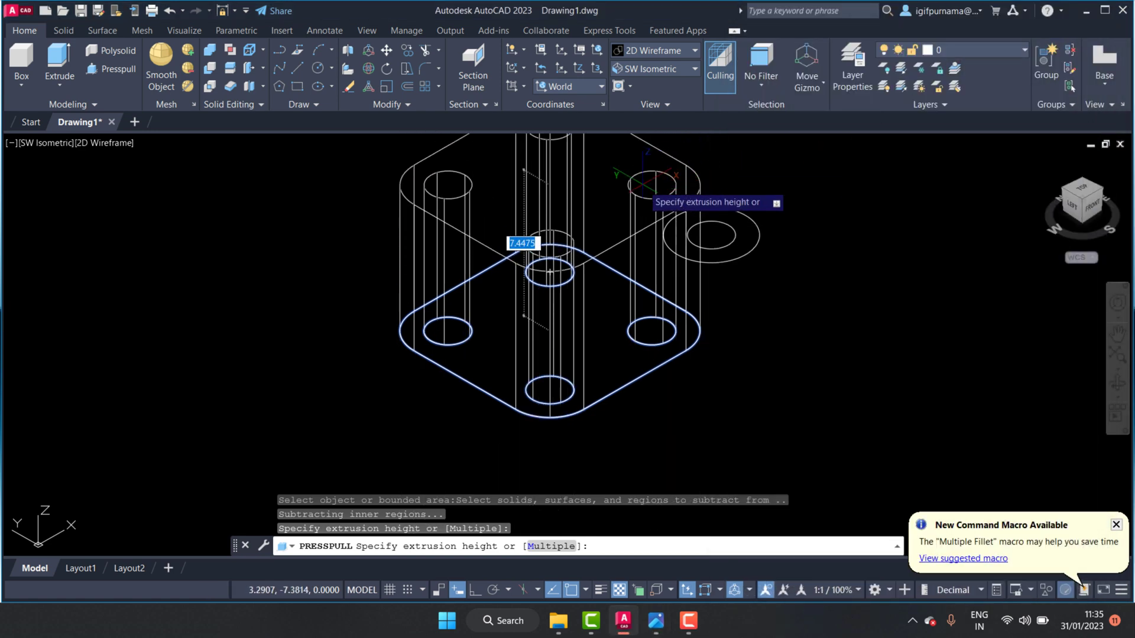
text(3)
key(Return)
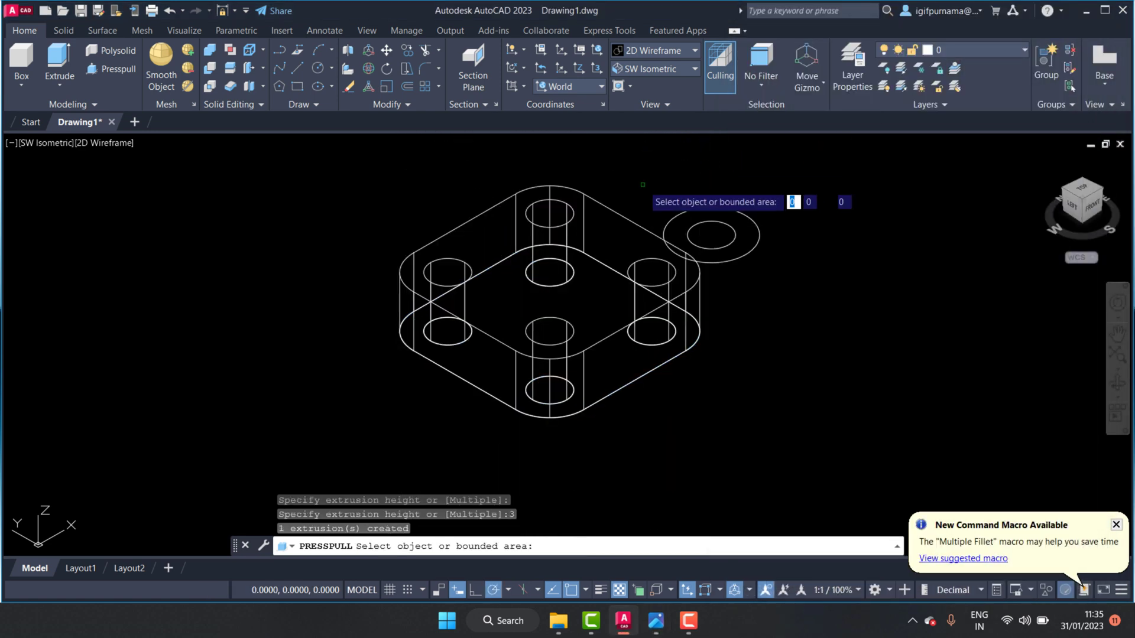
scroll(680, 219, down, 5)
scroll(789, 456, up, 3)
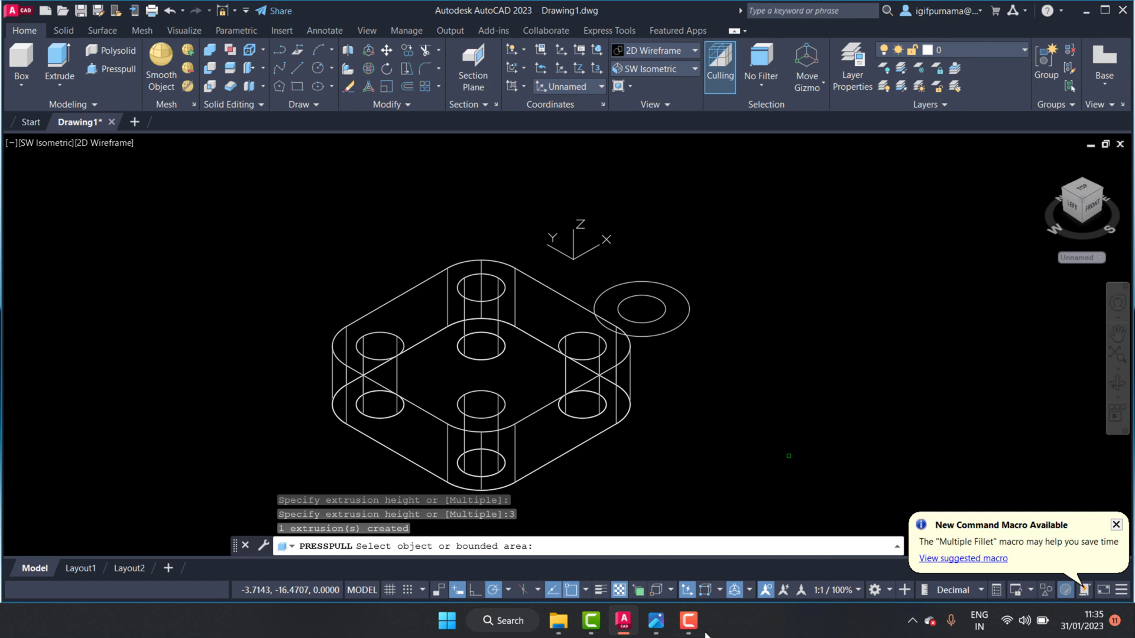
click(658, 621)
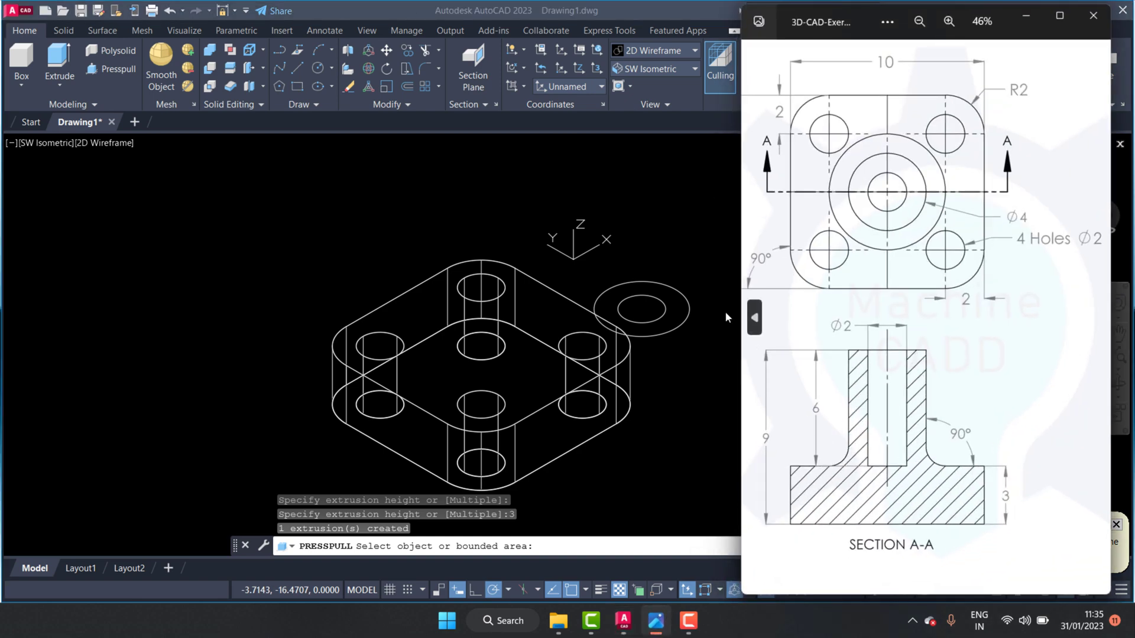
Press-pull the ring 6 units into a hollow boss and show shaded solids.
click(698, 291)
click(668, 313)
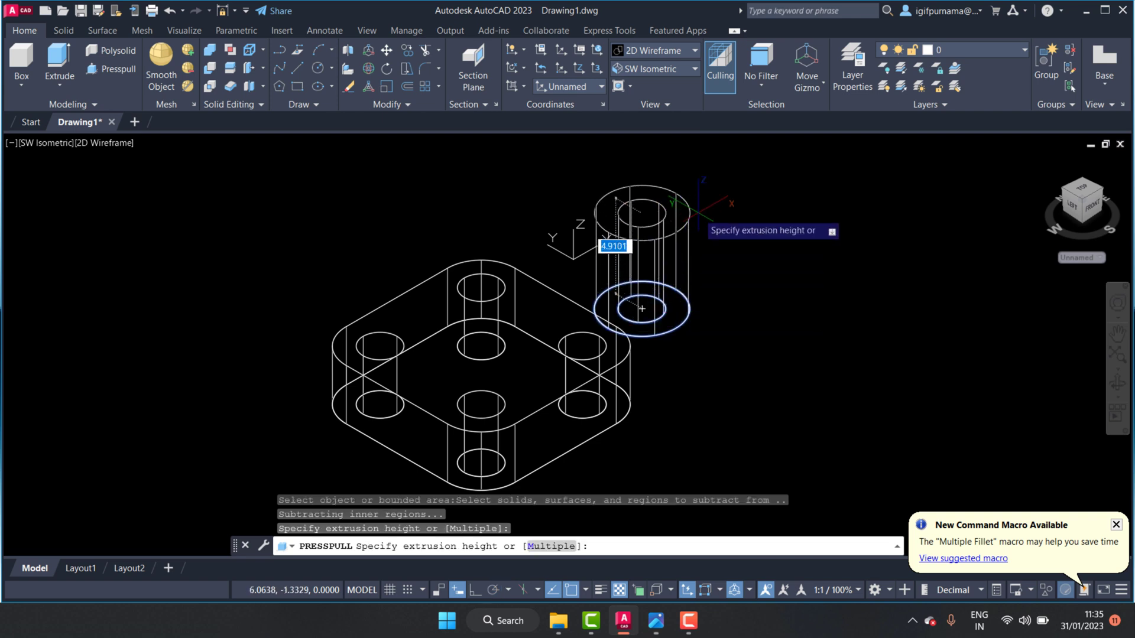
text(6)
key(Return)
key(Return)
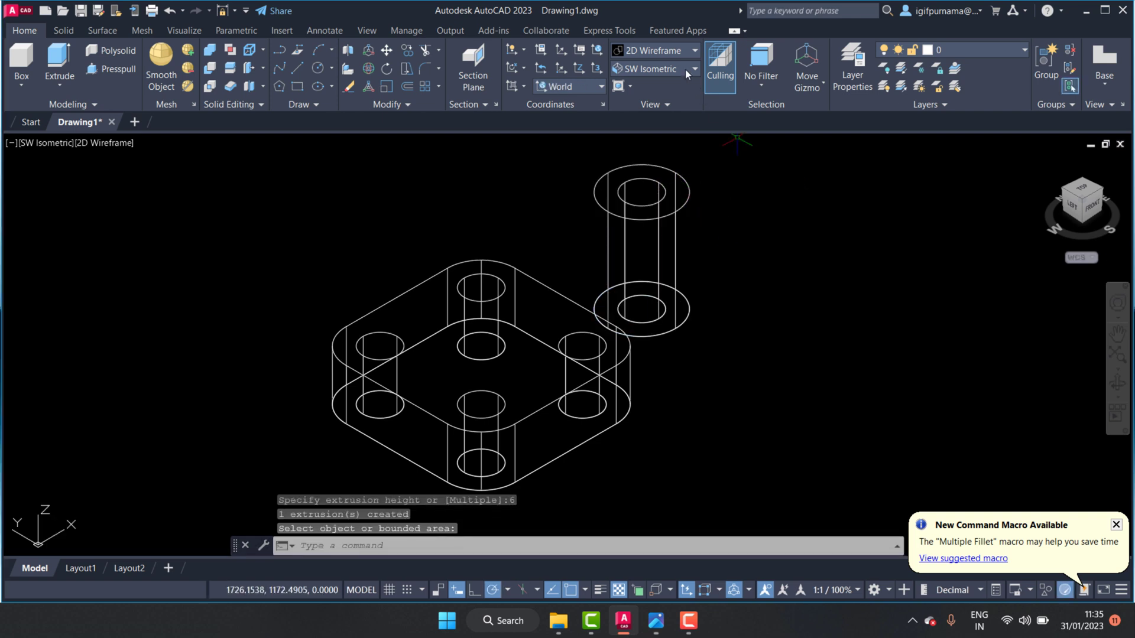
click(673, 52)
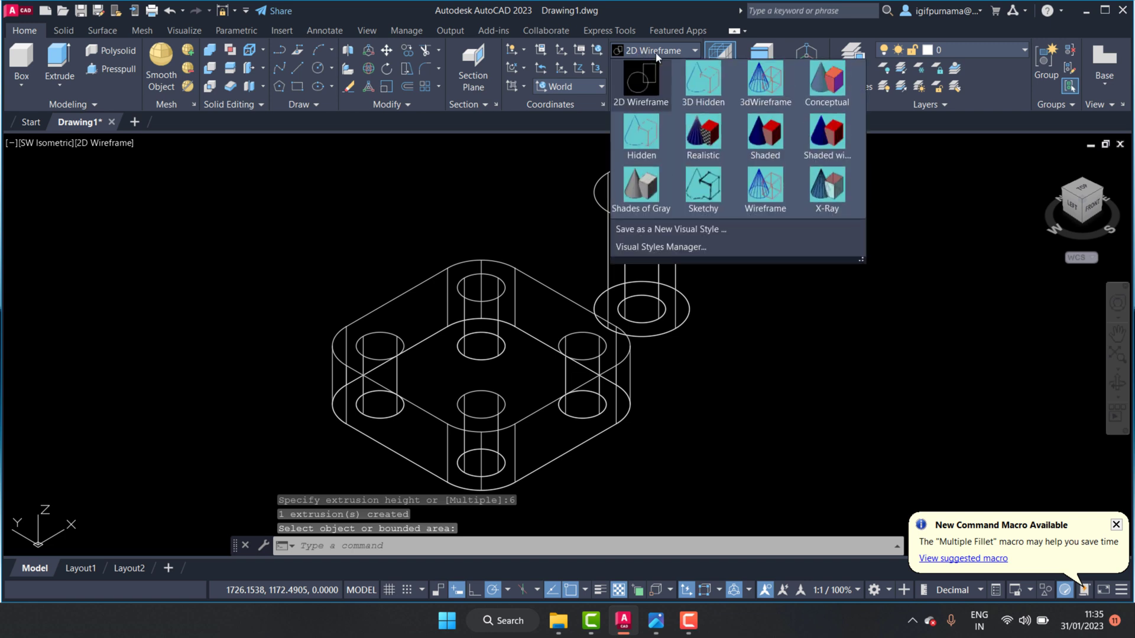
click(764, 147)
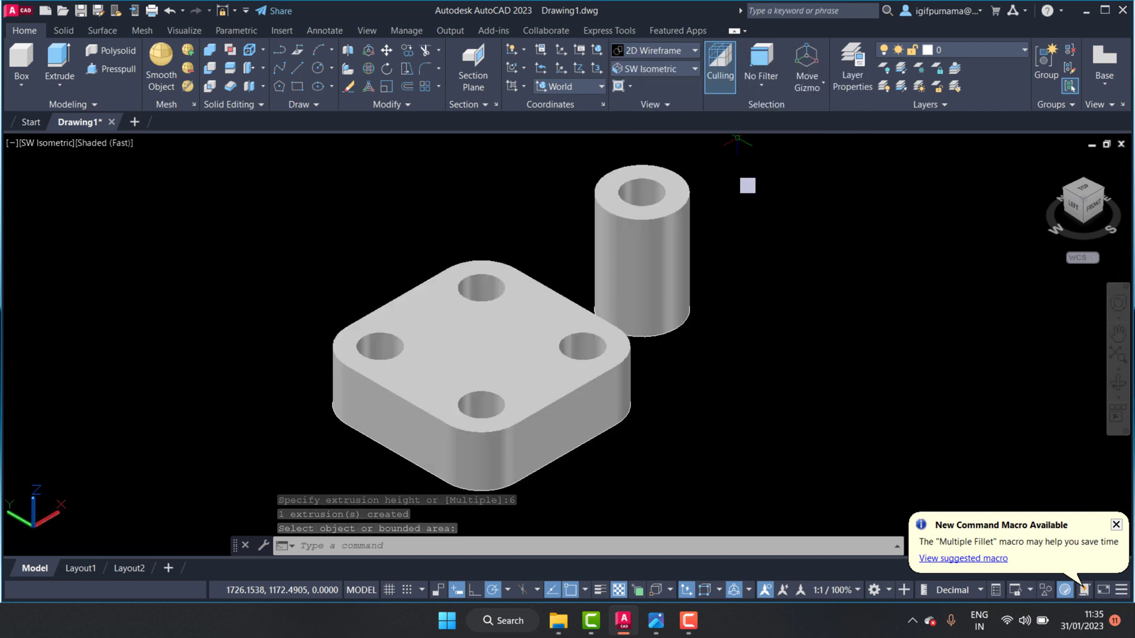
Move the plate and boss cylinder together to a new spot.
click(386, 51)
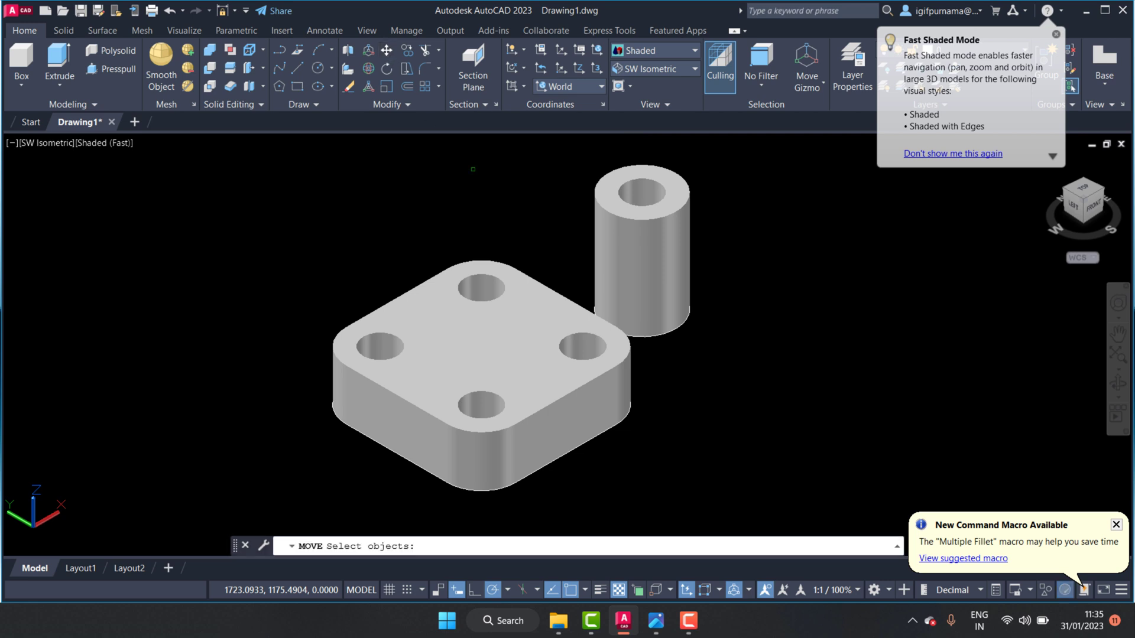
click(615, 255)
click(497, 337)
key(Return)
click(478, 331)
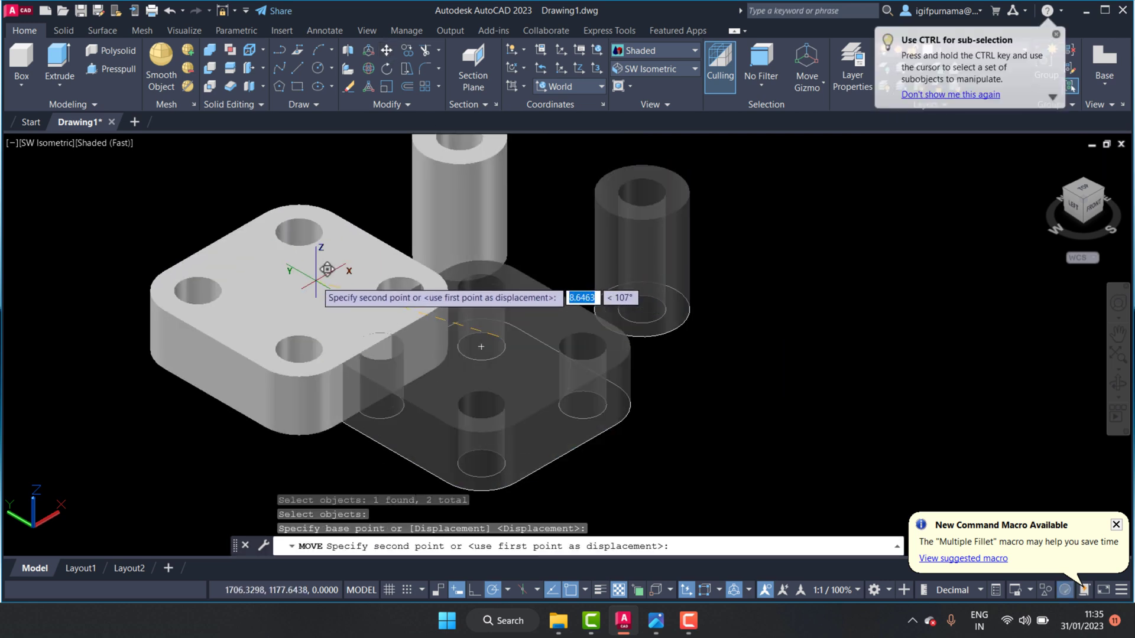
scroll(325, 278, down, 2)
click(665, 408)
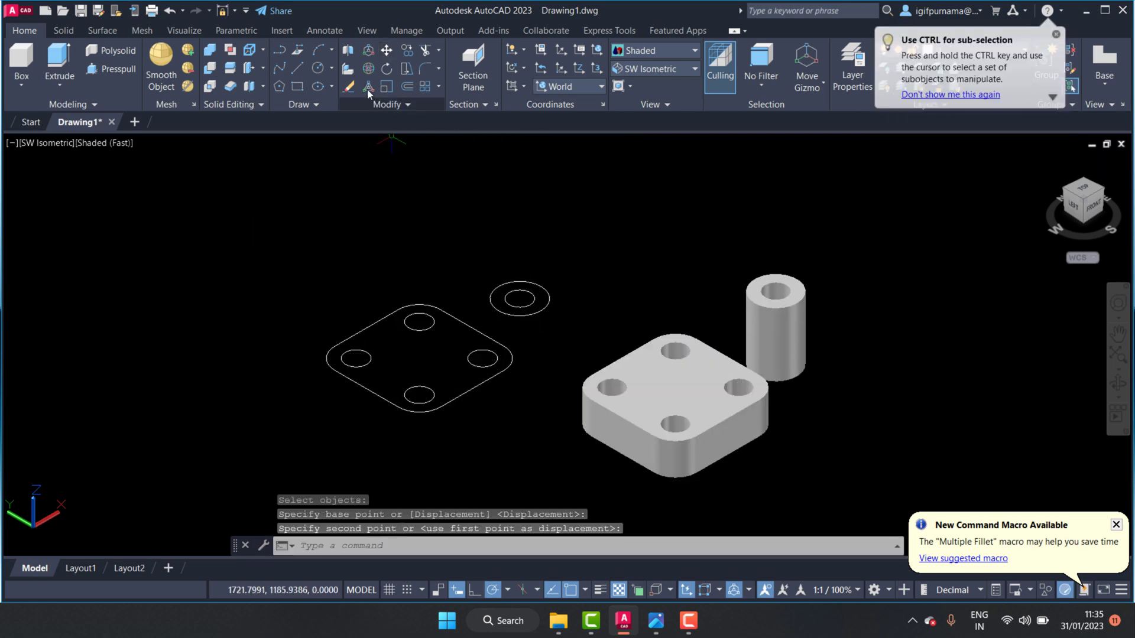
Erase the 14 leftover 2D outline curves with a crossing window.
click(350, 86)
click(512, 448)
click(341, 245)
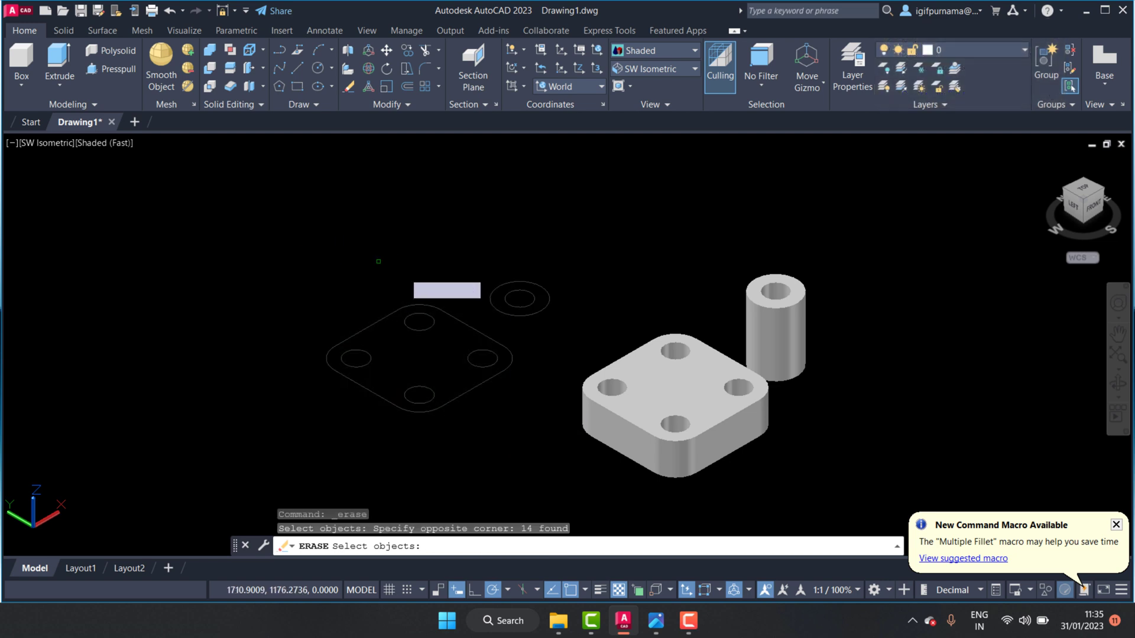
key(Return)
scroll(472, 308, down, 2)
scroll(644, 343, up, 3)
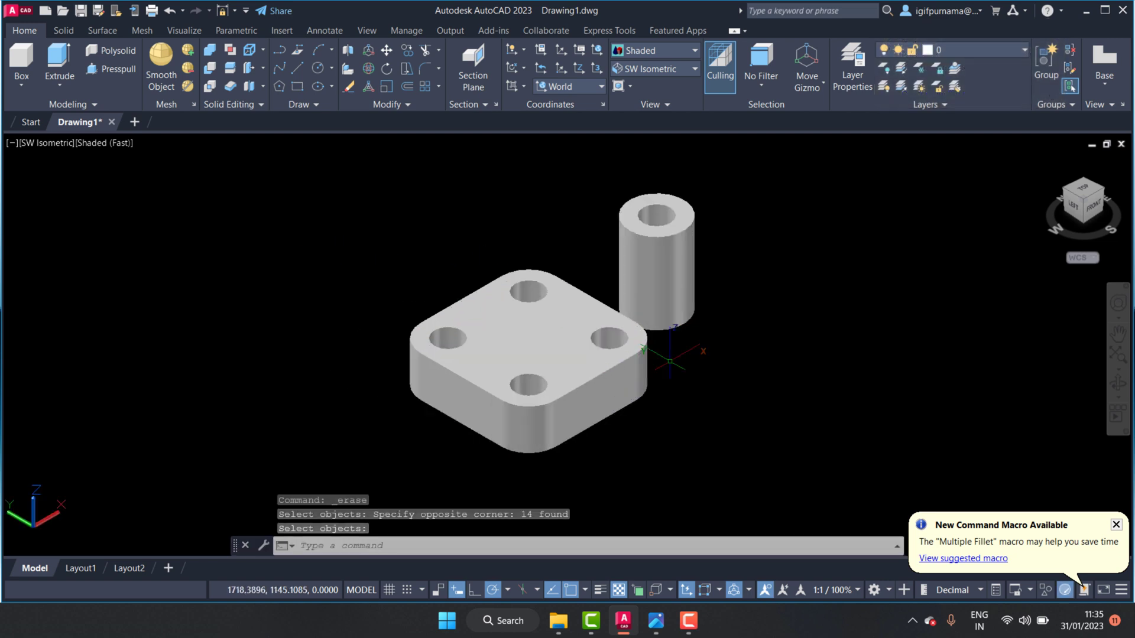
scroll(665, 353, up, 2)
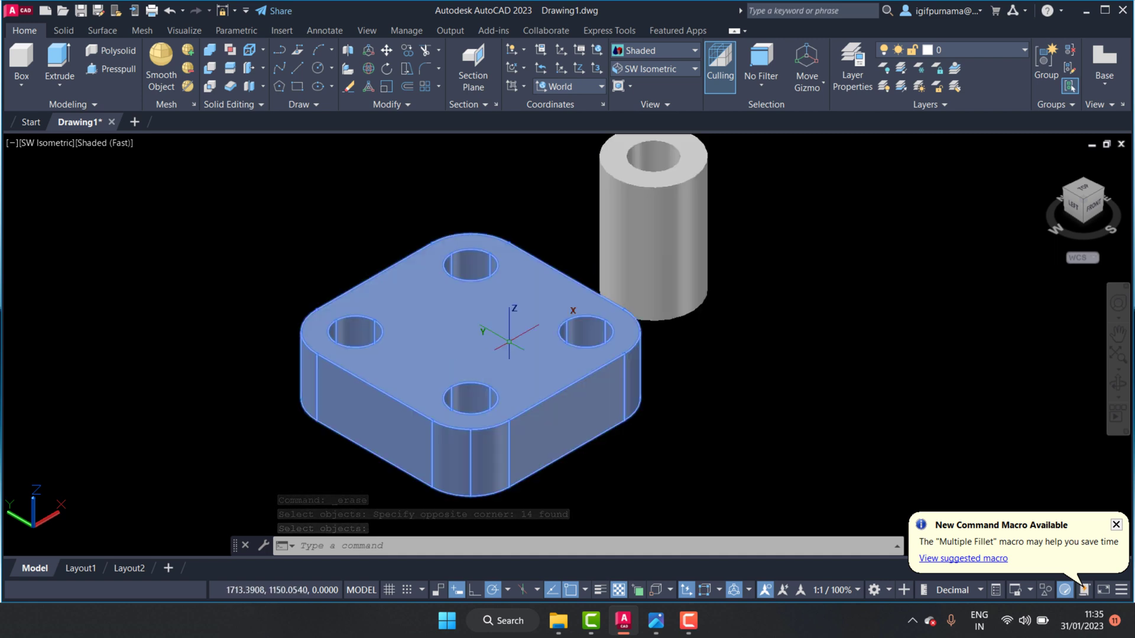
Draw a guide line across the plate's top face between opposite edges.
click(298, 68)
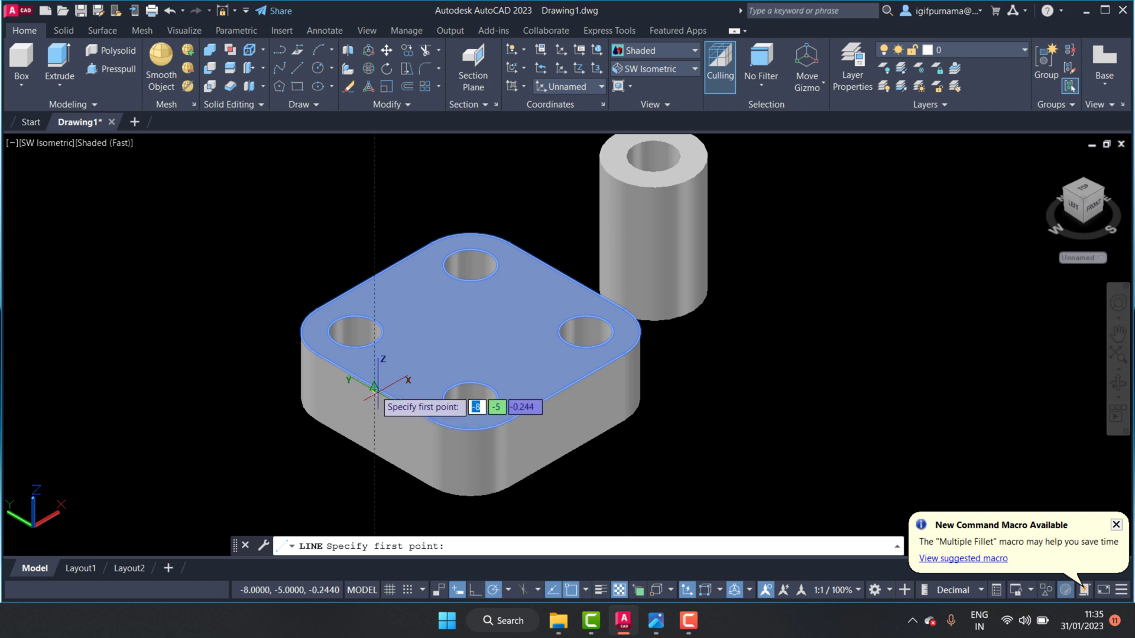
click(374, 387)
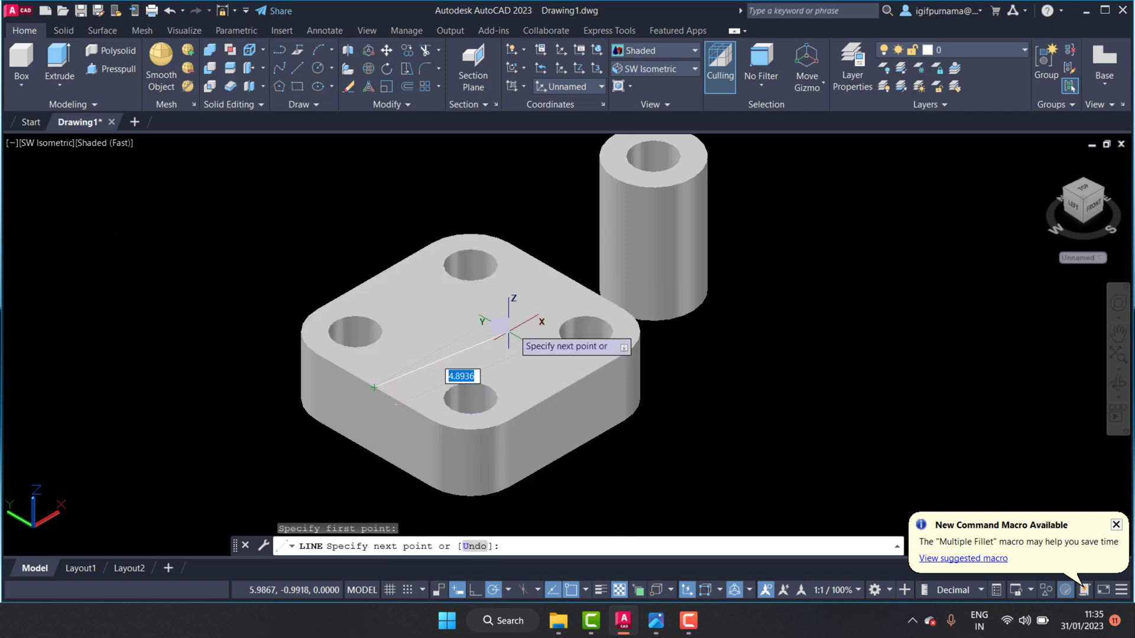
click(566, 276)
right_click(566, 276)
click(601, 287)
Restore the World UCS and switch the display to 2D Wireframe.
click(668, 69)
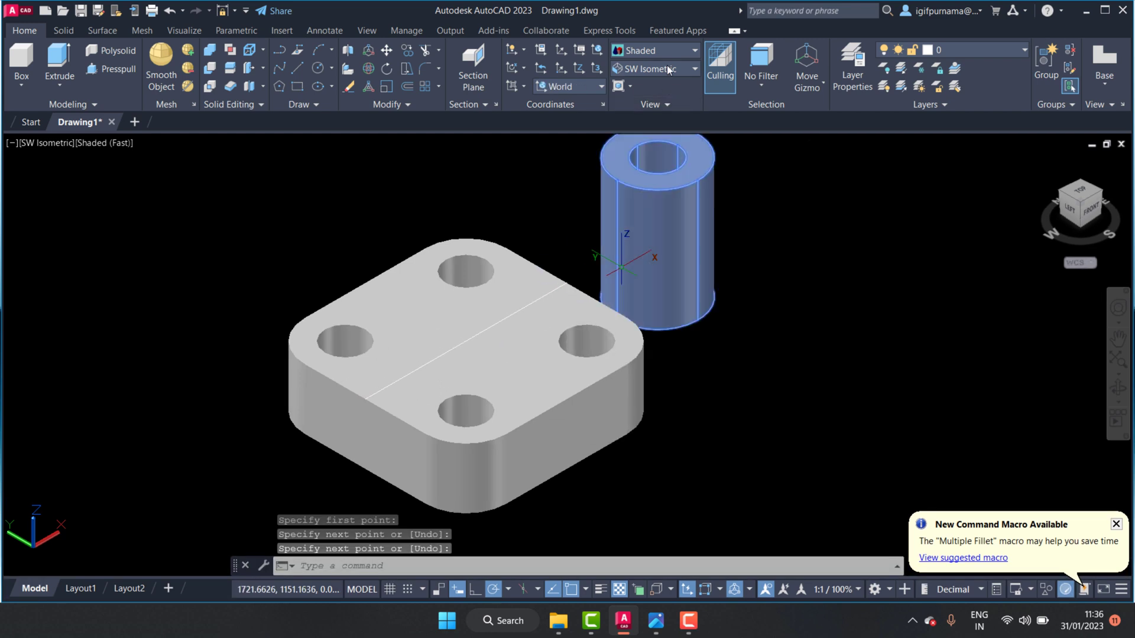
click(657, 53)
click(644, 79)
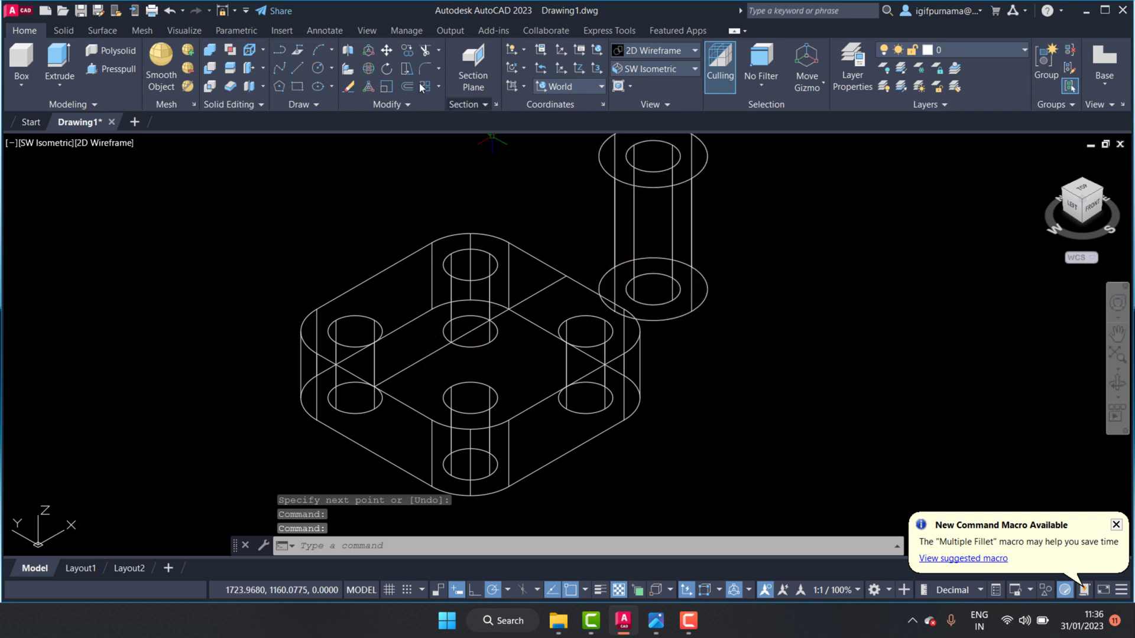
click(387, 51)
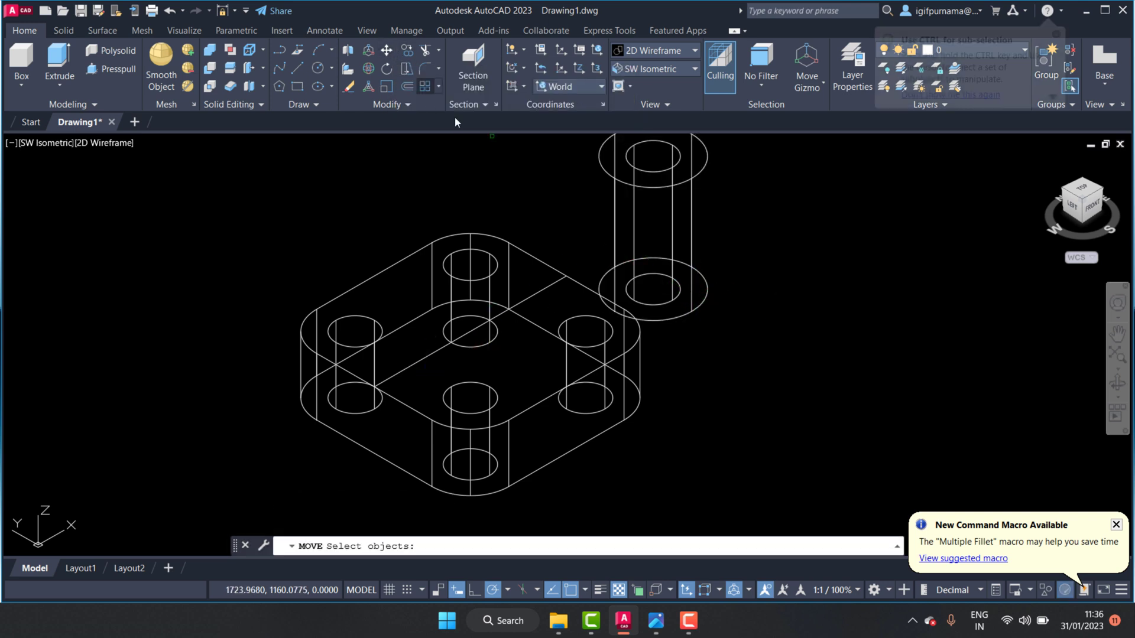
Move the hollow cylinder by its bottom centre to the plate's centre.
click(656, 184)
key(Return)
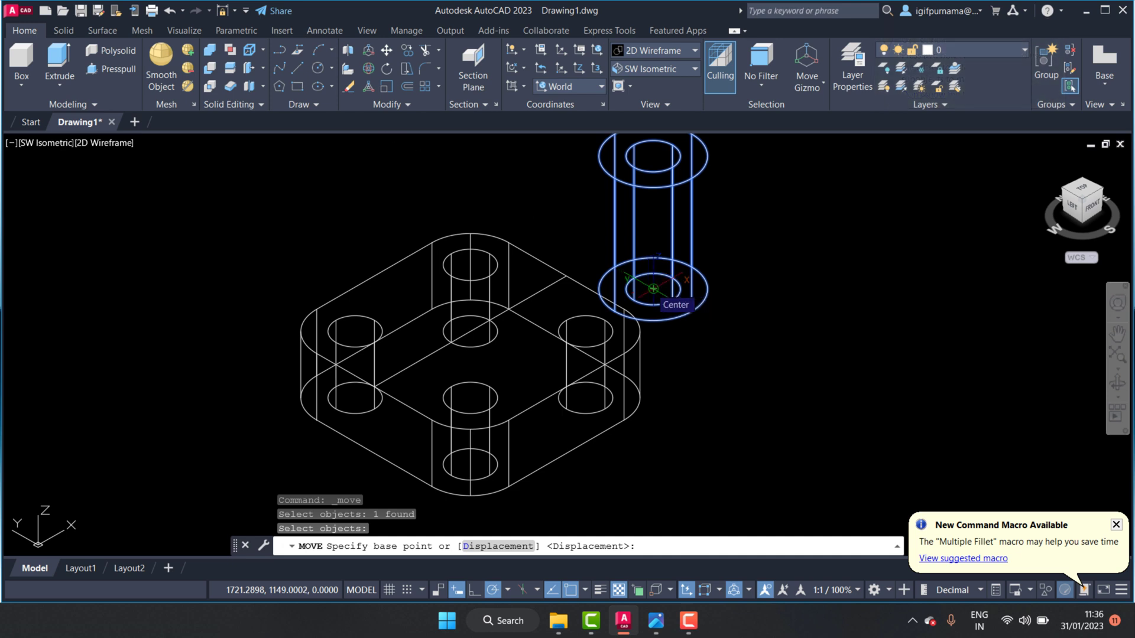
click(653, 289)
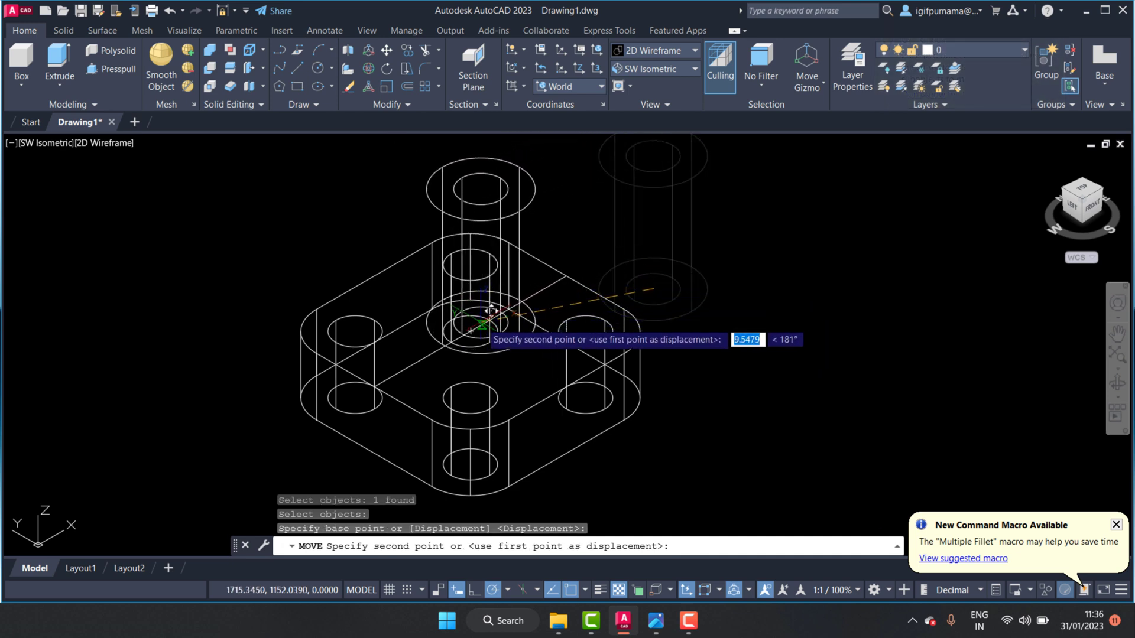
click(481, 319)
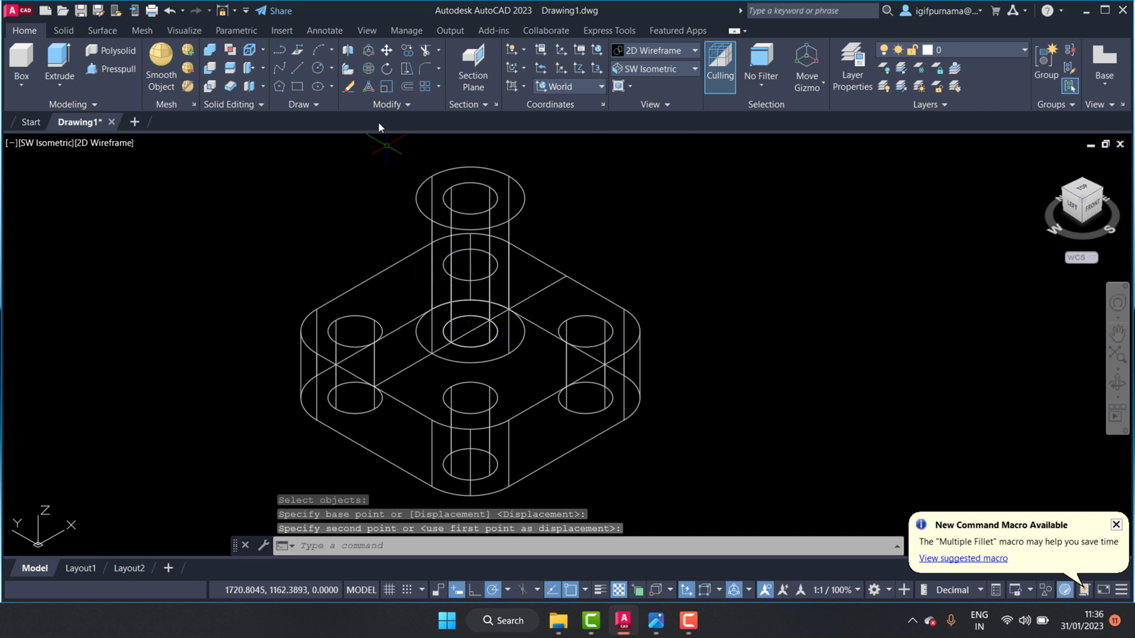
Erase the diagonal guide line.
click(349, 87)
click(533, 293)
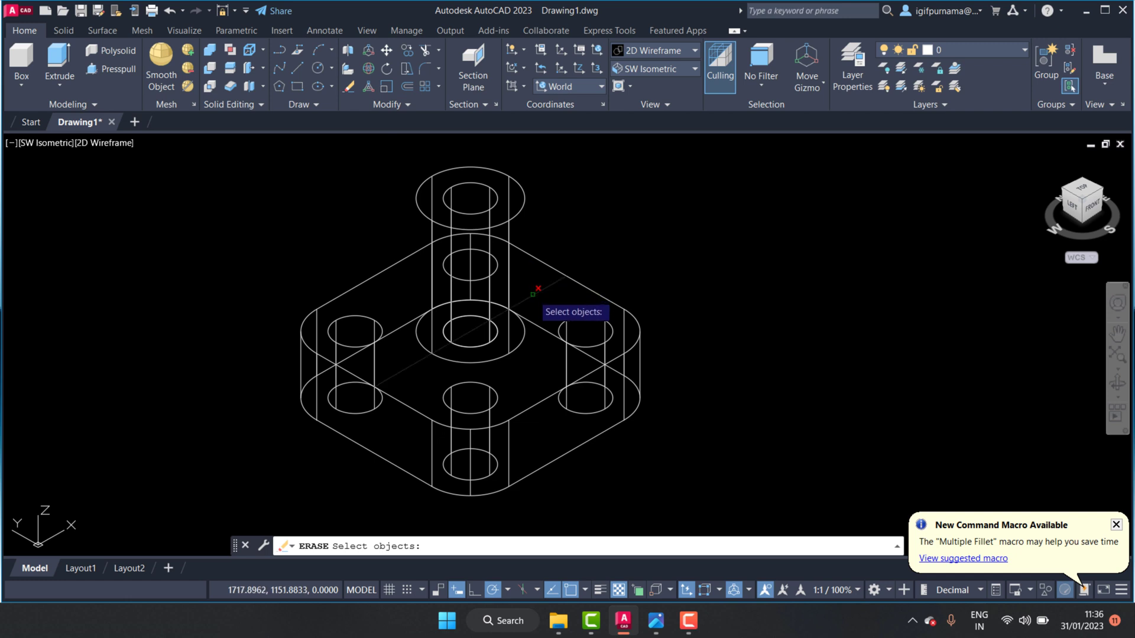
key(Return)
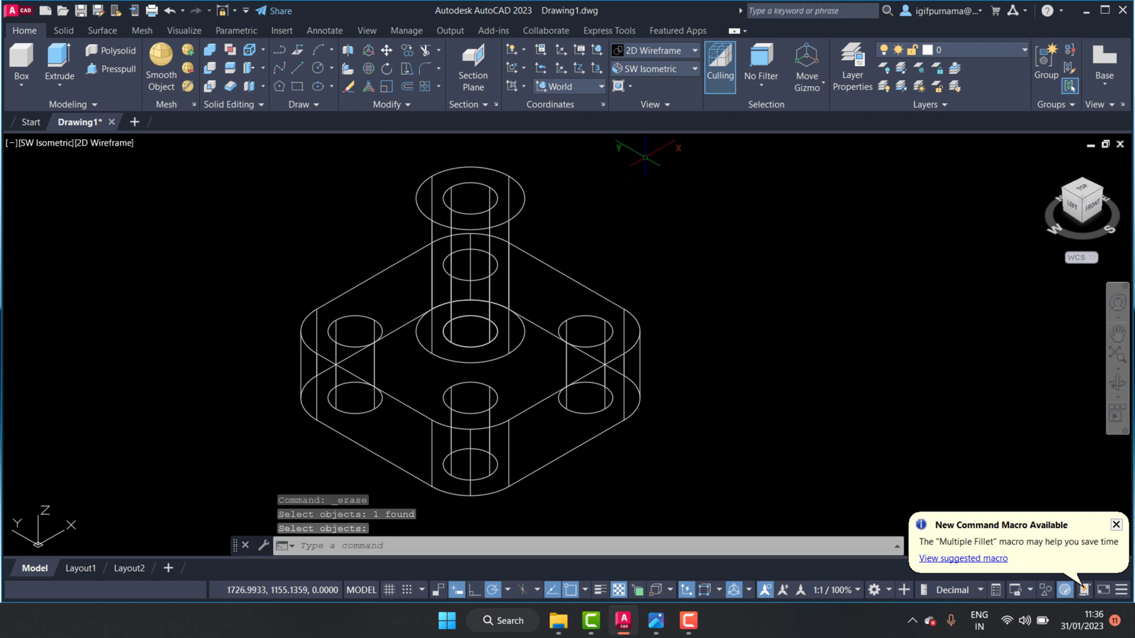
Switch to the Shaded visual style and orbit to inspect the cylinder placement.
click(653, 54)
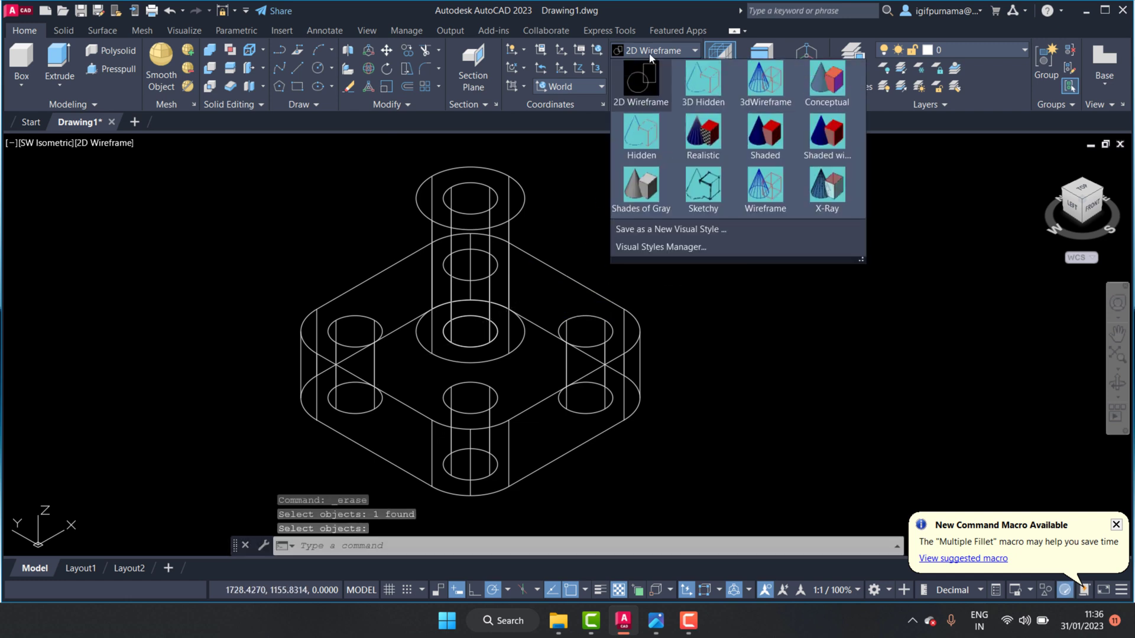
click(767, 137)
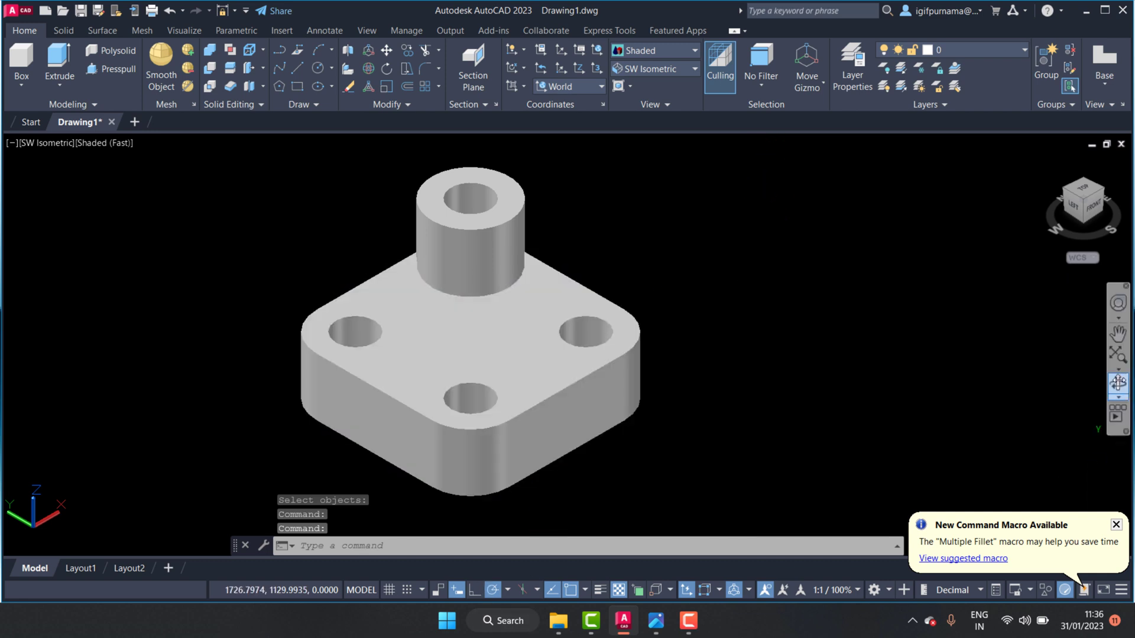
click(1117, 382)
mouse_move(650, 249)
mouse_down()
mouse_move(818, 288)
mouse_move(554, 376)
mouse_move(646, 282)
mouse_up()
right_click(646, 281)
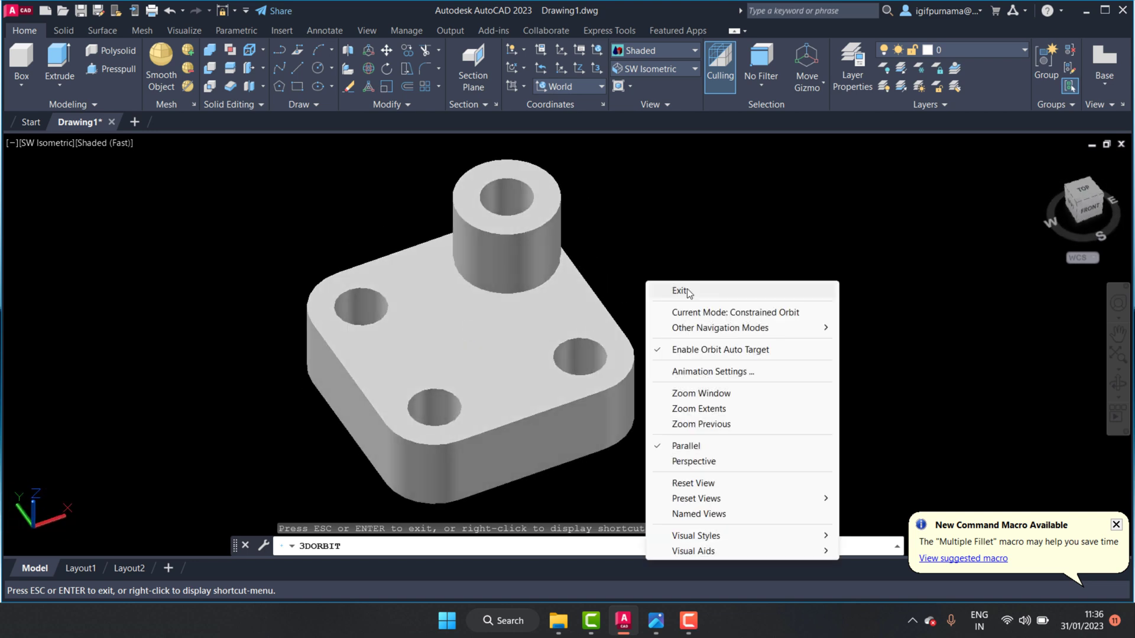
click(680, 291)
Draw a guide line between opposite top-edge midpoints of the plate.
click(297, 69)
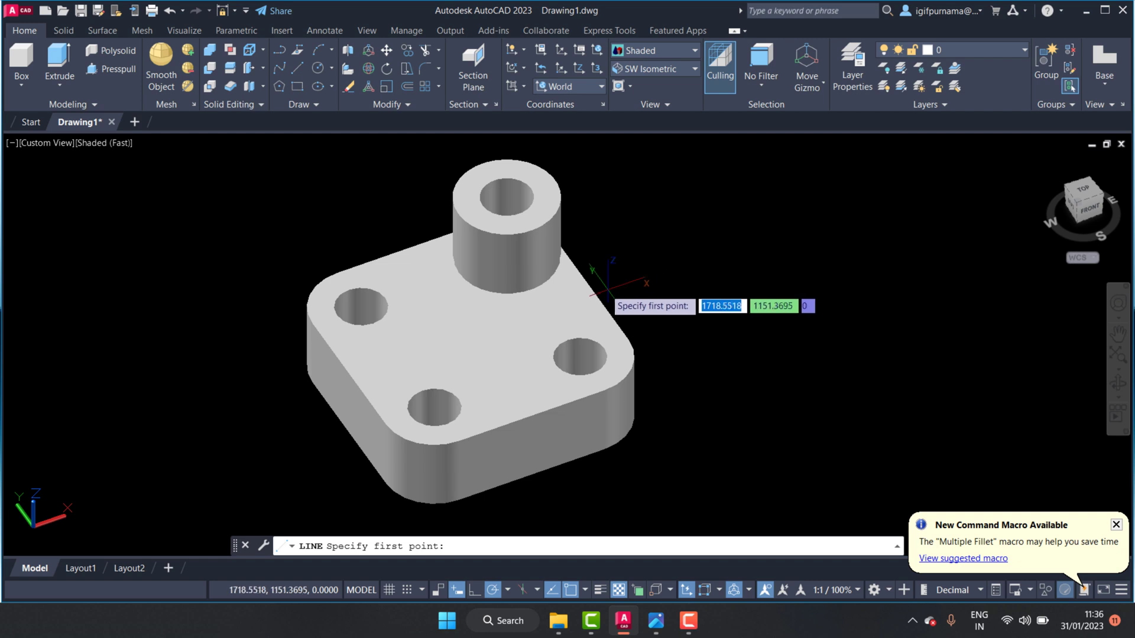
click(591, 288)
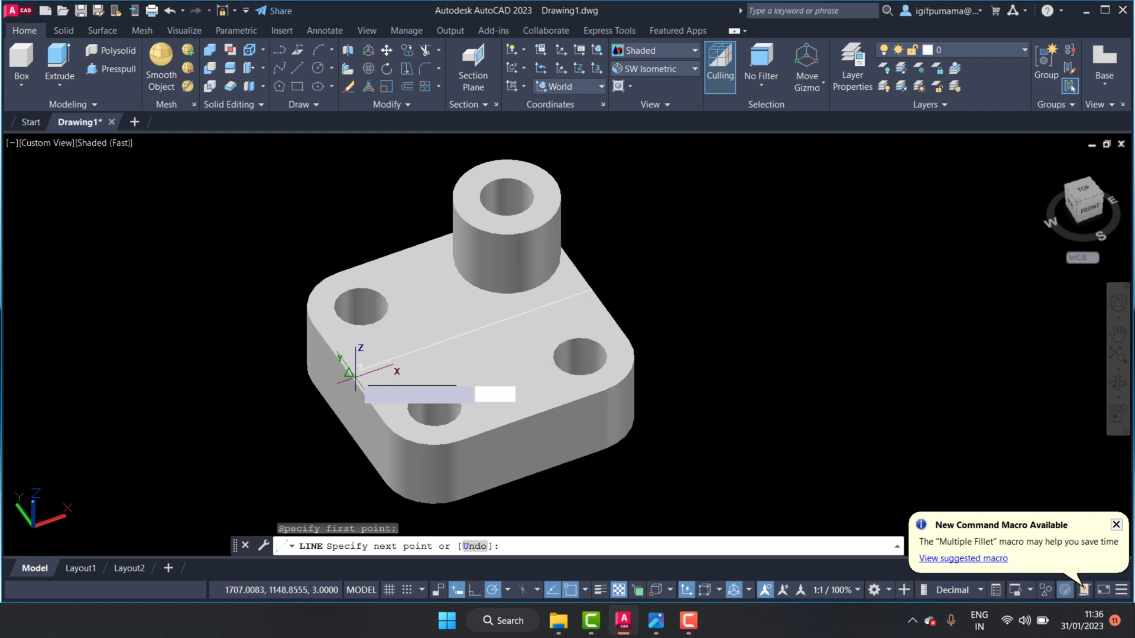
click(347, 373)
right_click(347, 374)
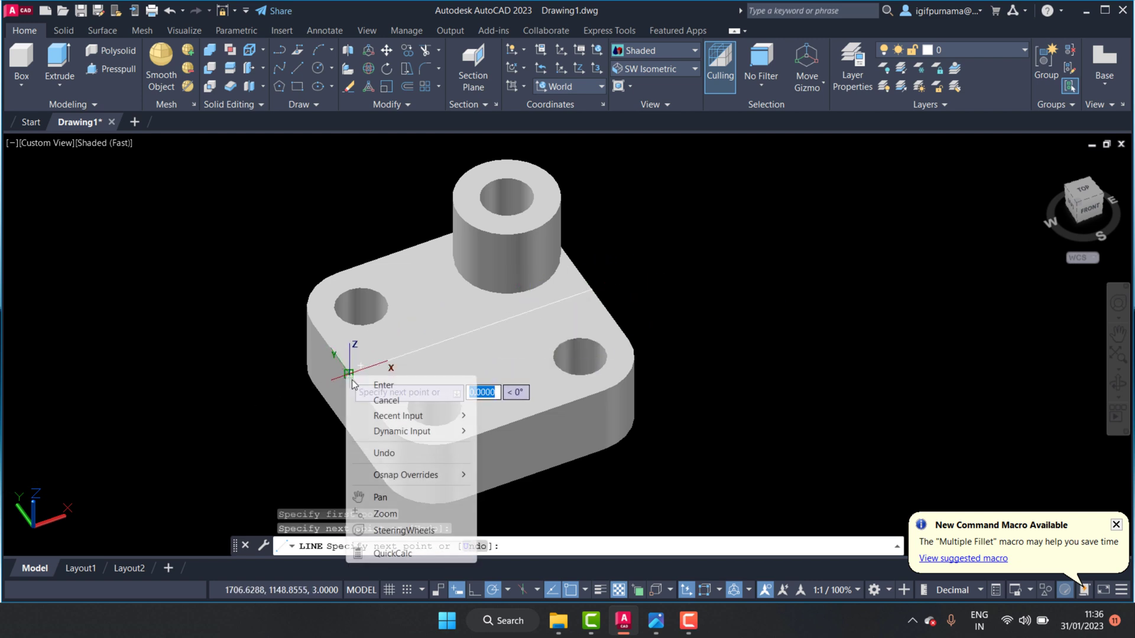
click(361, 384)
Move the hollow cylinder aside to the right of the plate.
click(386, 50)
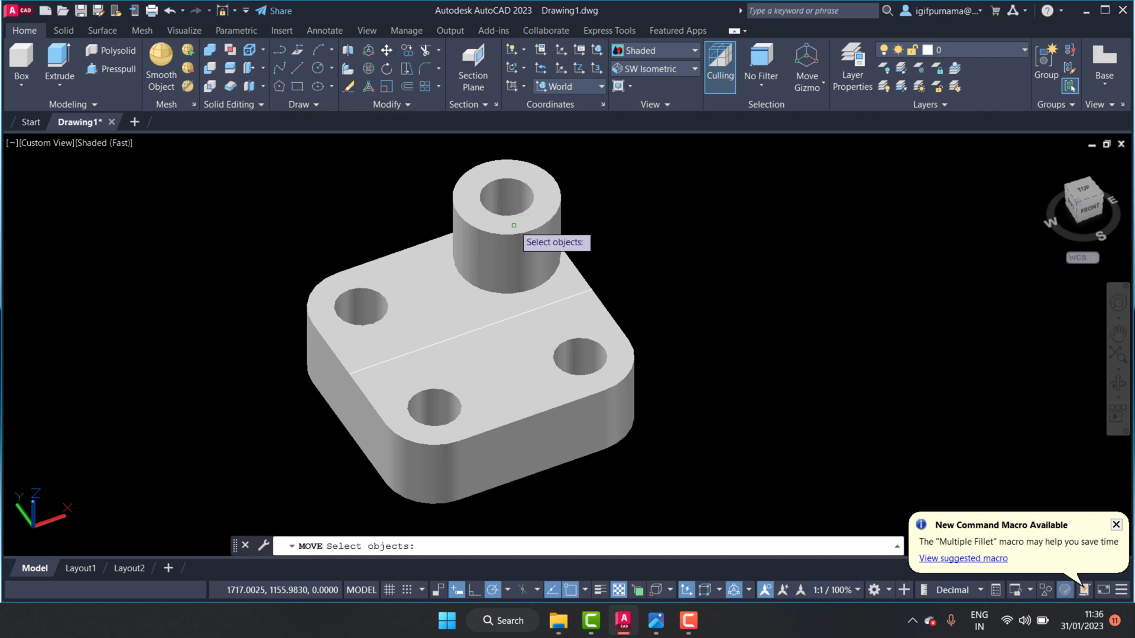
click(529, 239)
key(Return)
click(507, 197)
click(864, 197)
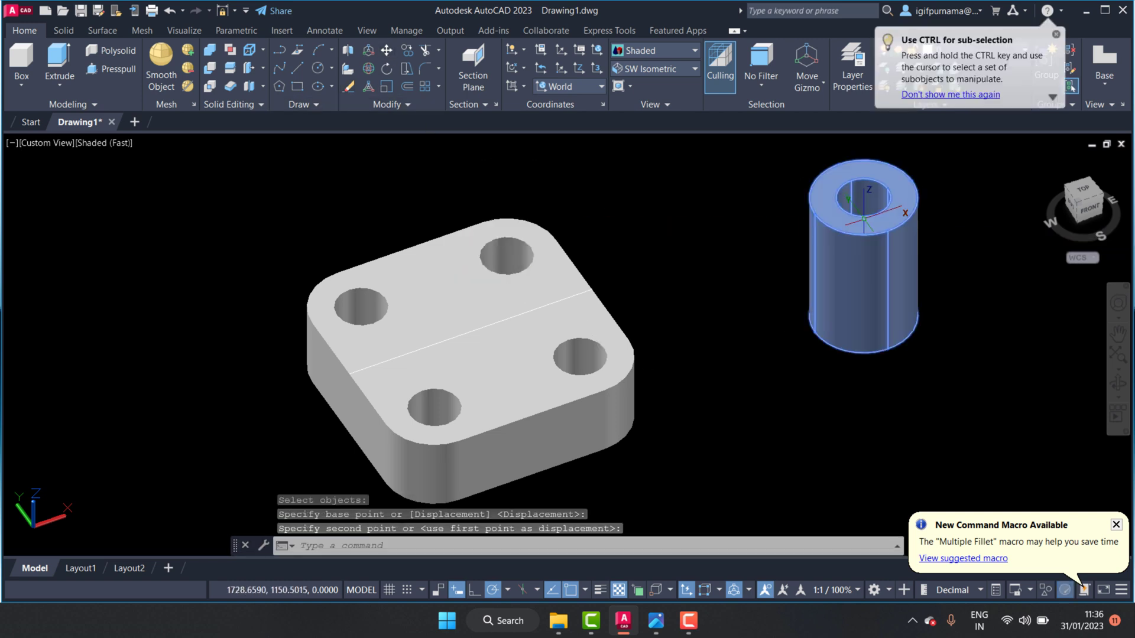
In 2D Wireframe, move the cylinder by its bottom centre to the line's midpoint.
click(656, 50)
click(634, 76)
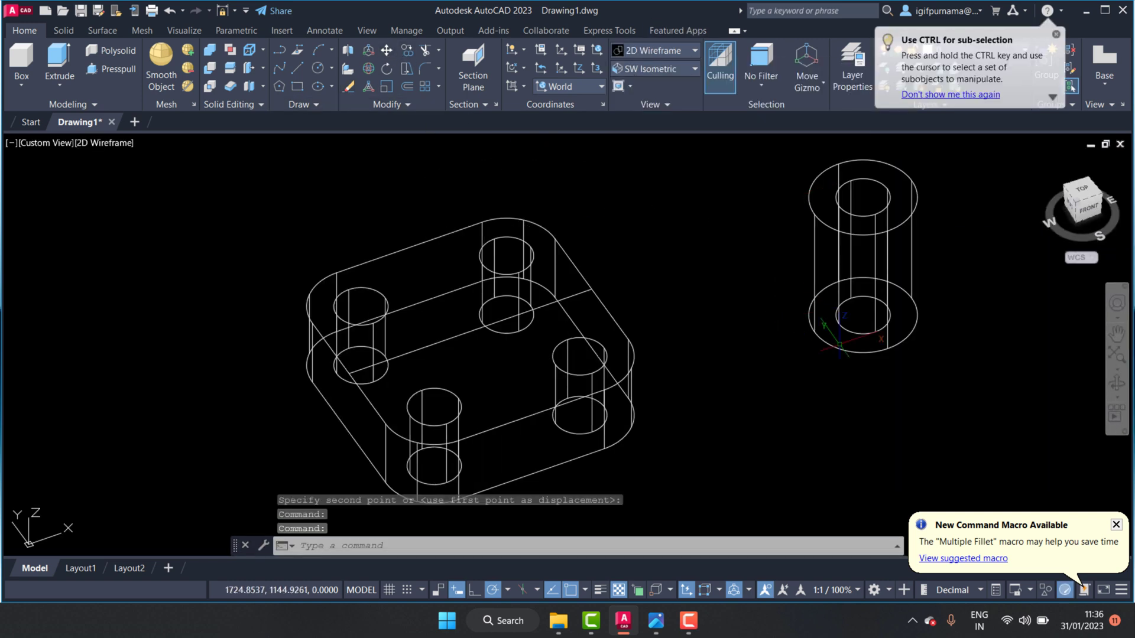
click(386, 51)
drag(999, 438, 851, 322)
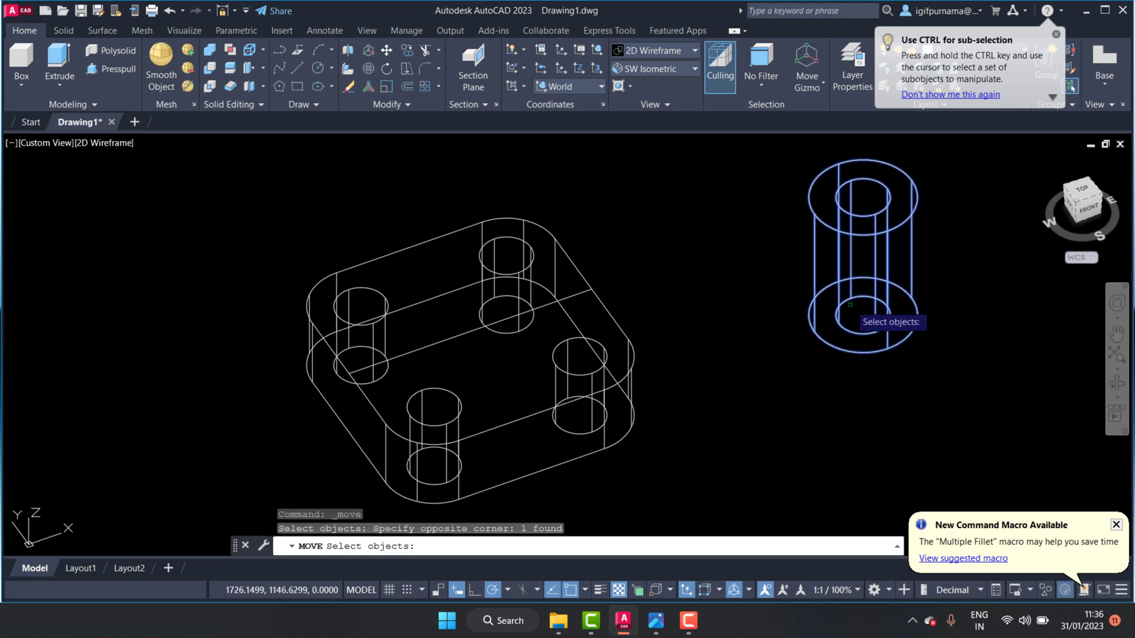
key(Return)
click(863, 315)
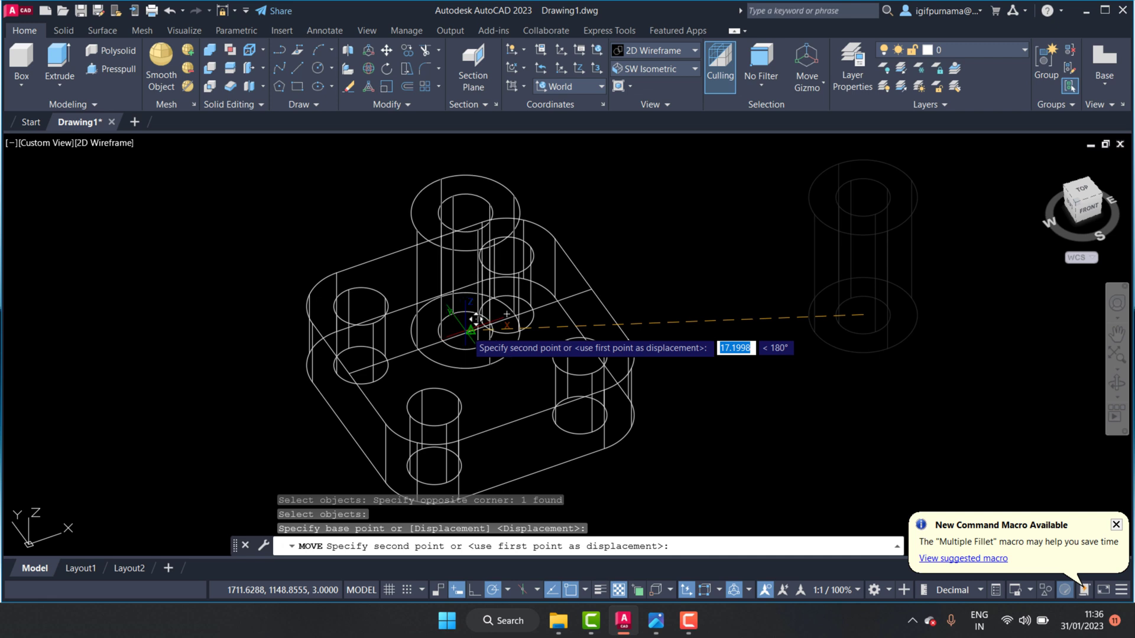
click(480, 319)
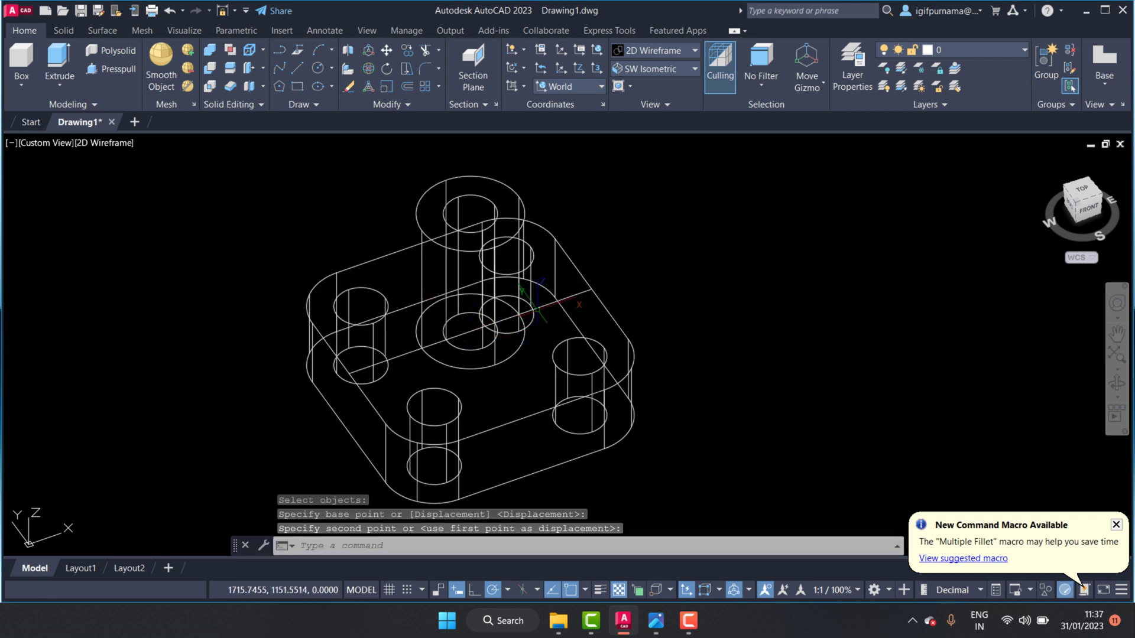
Erase the diagonal guide line.
click(341, 87)
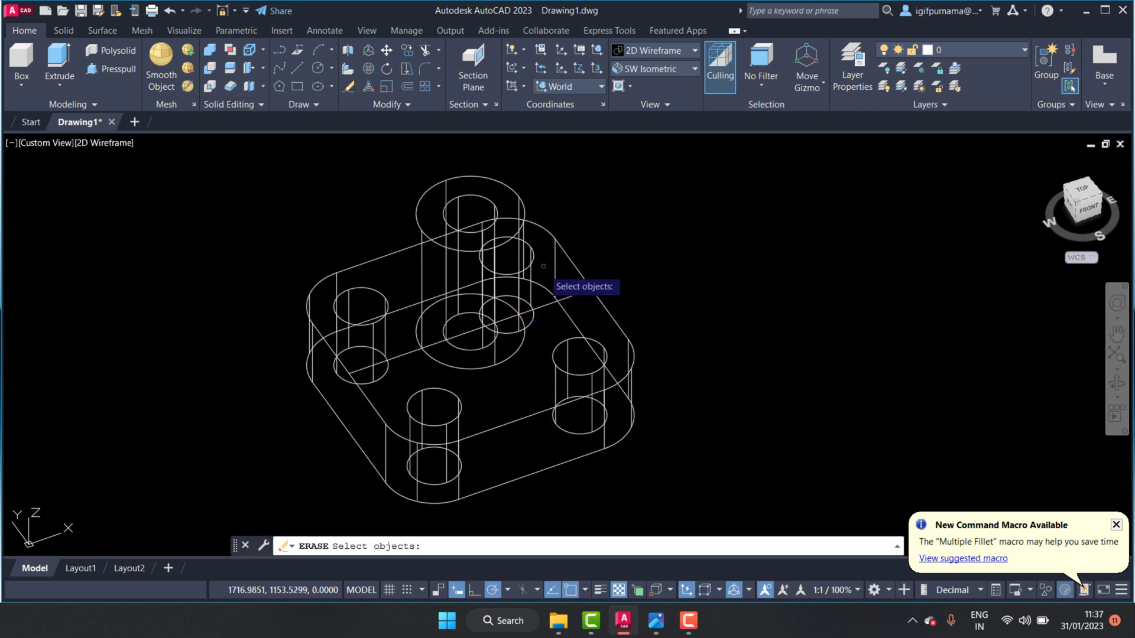
click(553, 302)
key(Return)
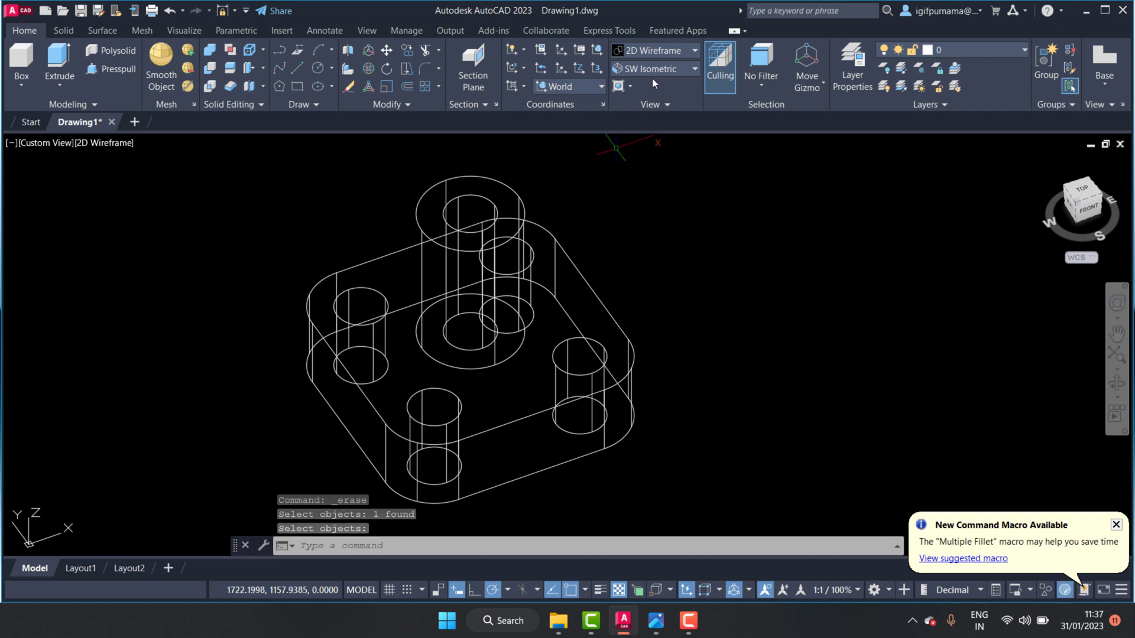
click(651, 53)
Show the model Shaded and union the plate and hollow boss into one solid.
click(752, 139)
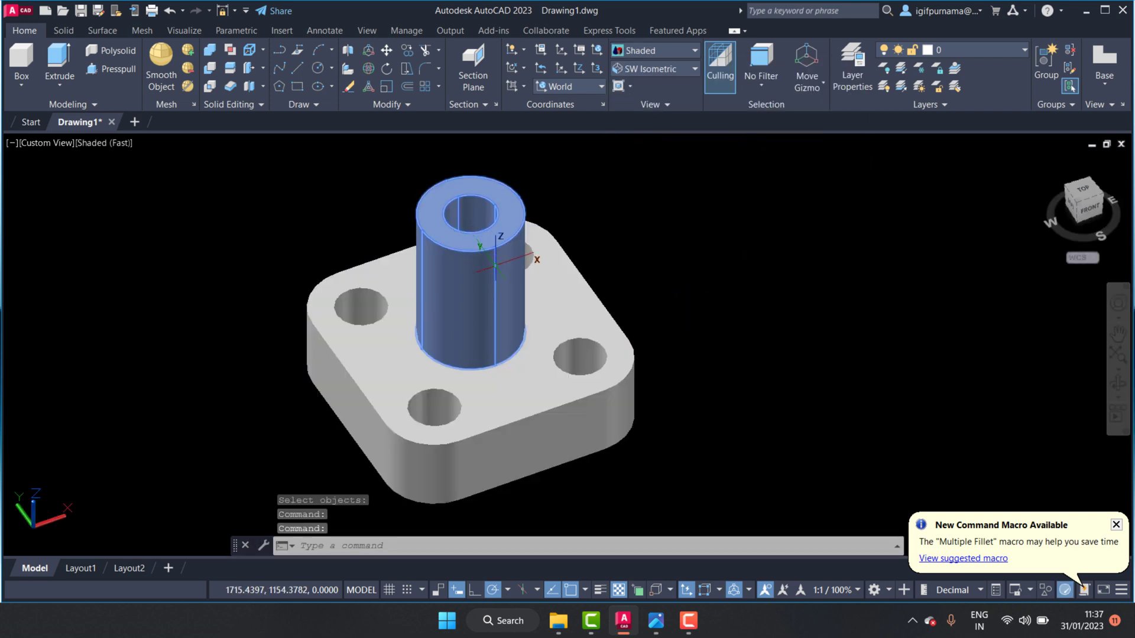
click(207, 56)
drag(727, 437, 393, 213)
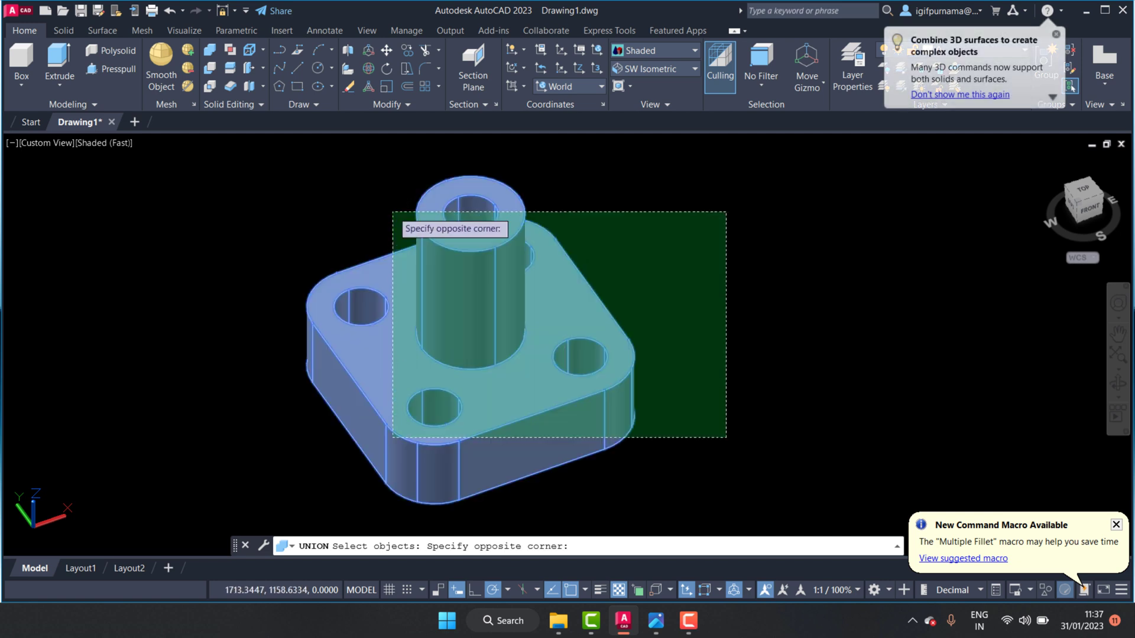
click(393, 213)
key(Return)
Bring up the flange reference drawing in Photos from the taskbar.
scroll(474, 311, up, 2)
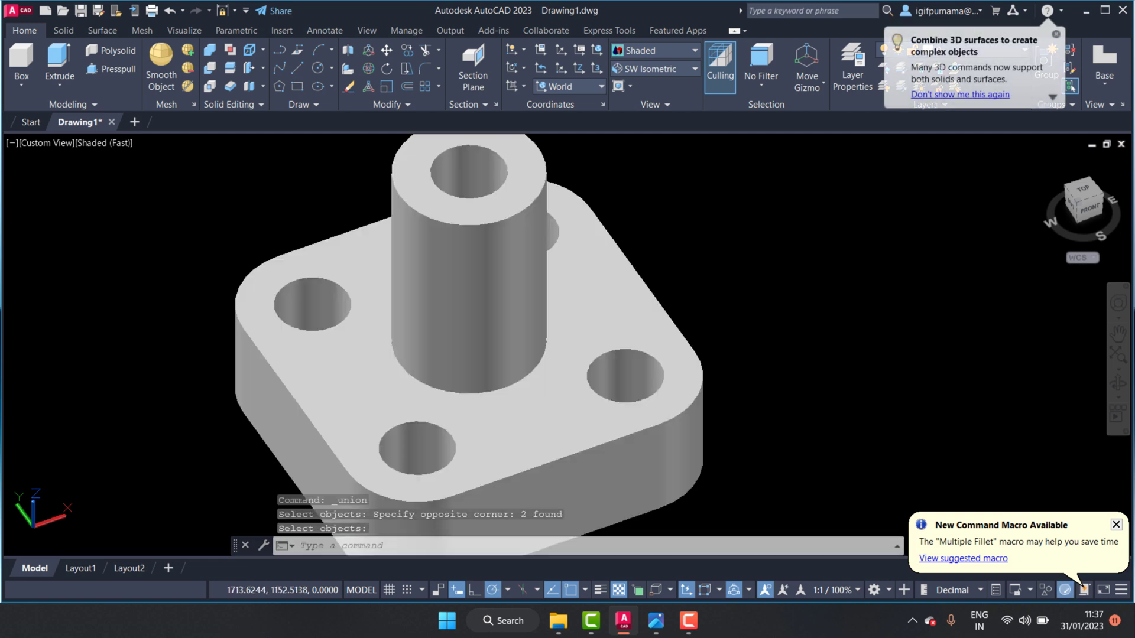
scroll(448, 282, down, 2)
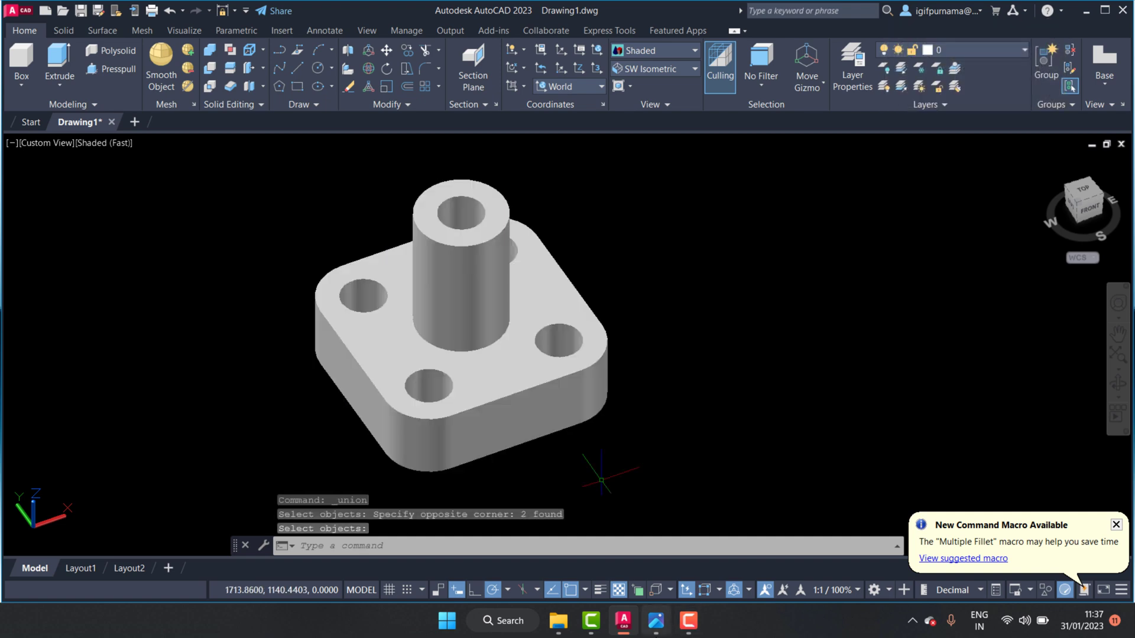
click(656, 621)
scroll(916, 440, up, 2)
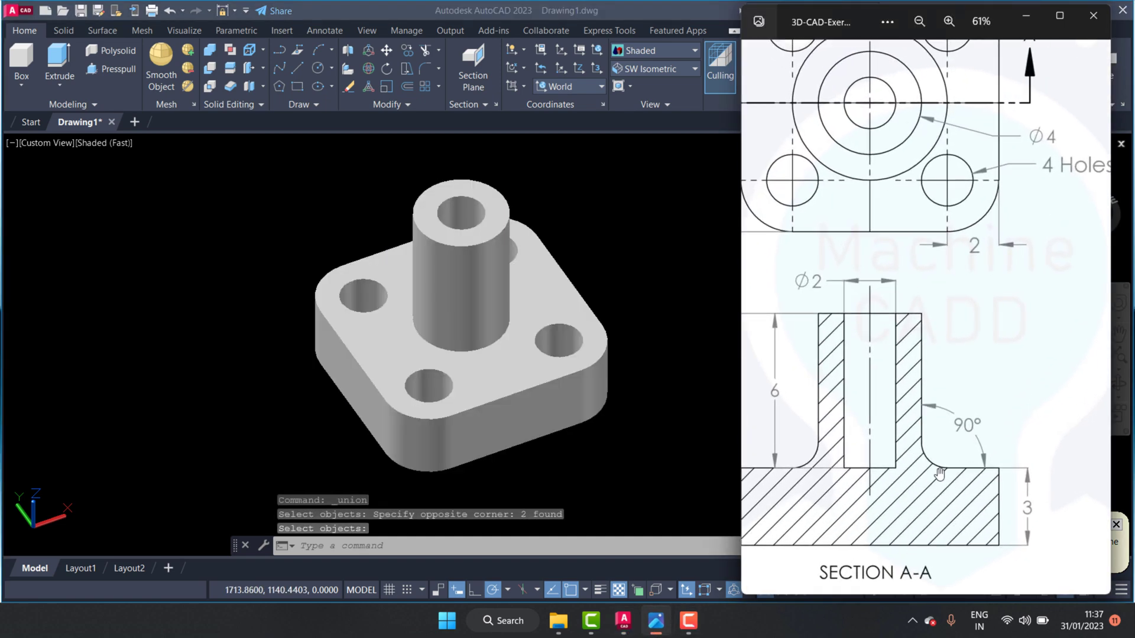
Zoom in and out on Section A-A's base fillet, then dismiss the Photos viewer.
scroll(937, 479, down, 2)
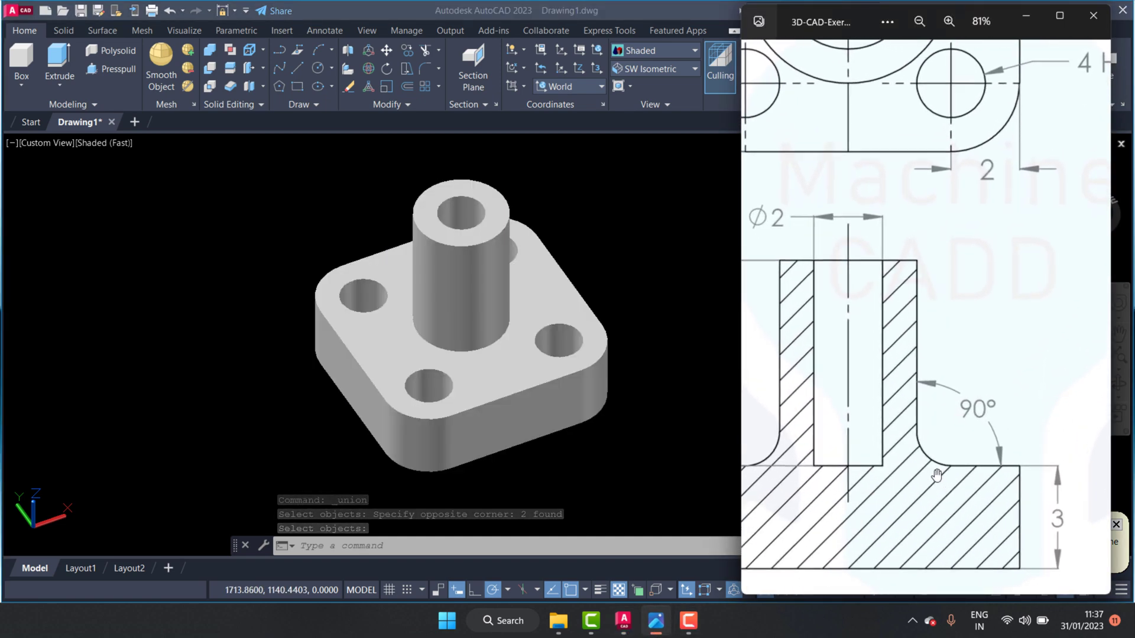
scroll(947, 454, up, 2)
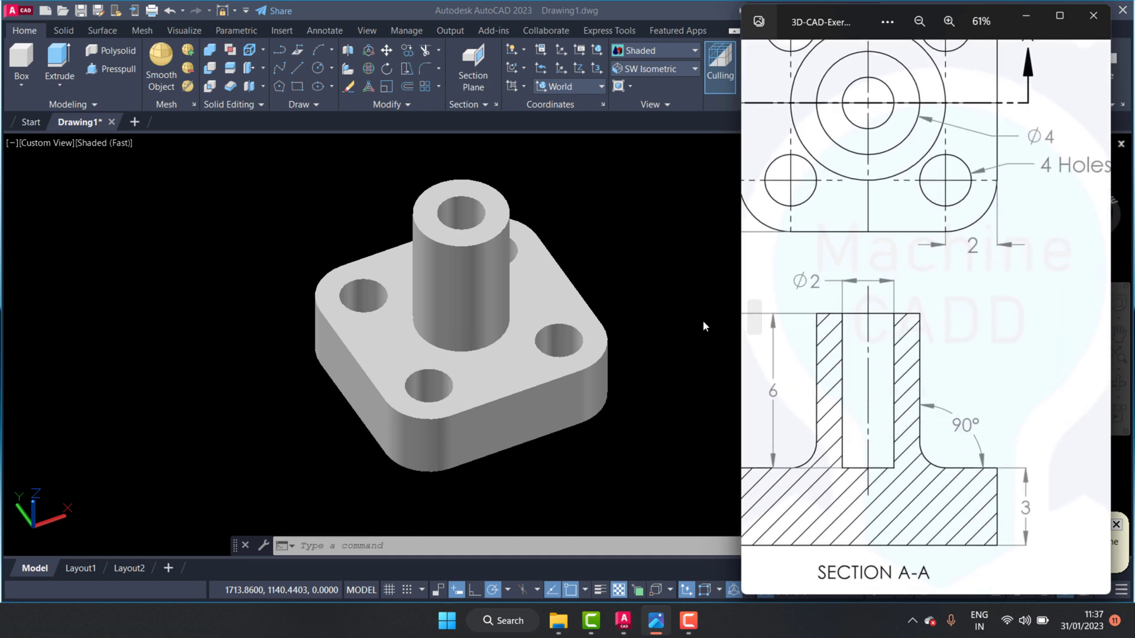
click(689, 295)
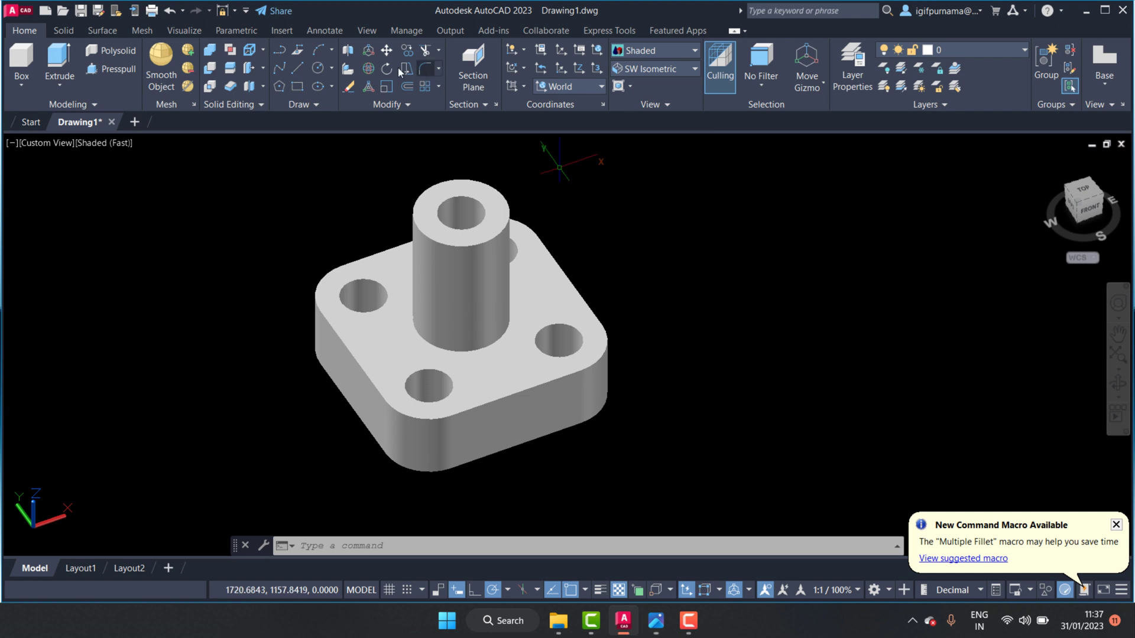
click(419, 67)
scroll(527, 321, up, 2)
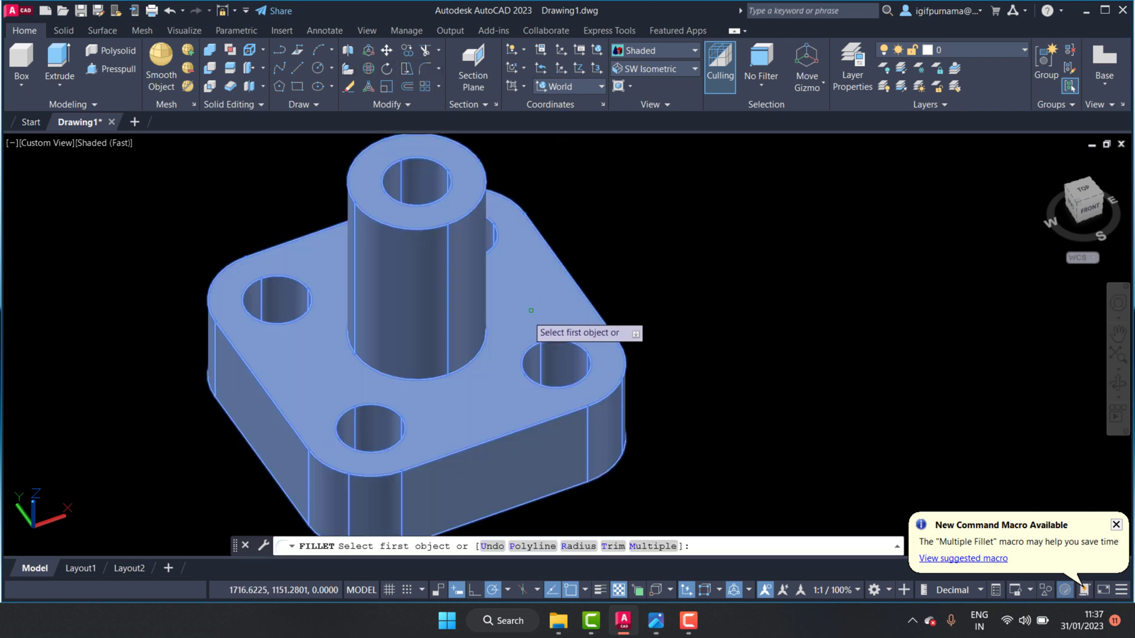
click(486, 339)
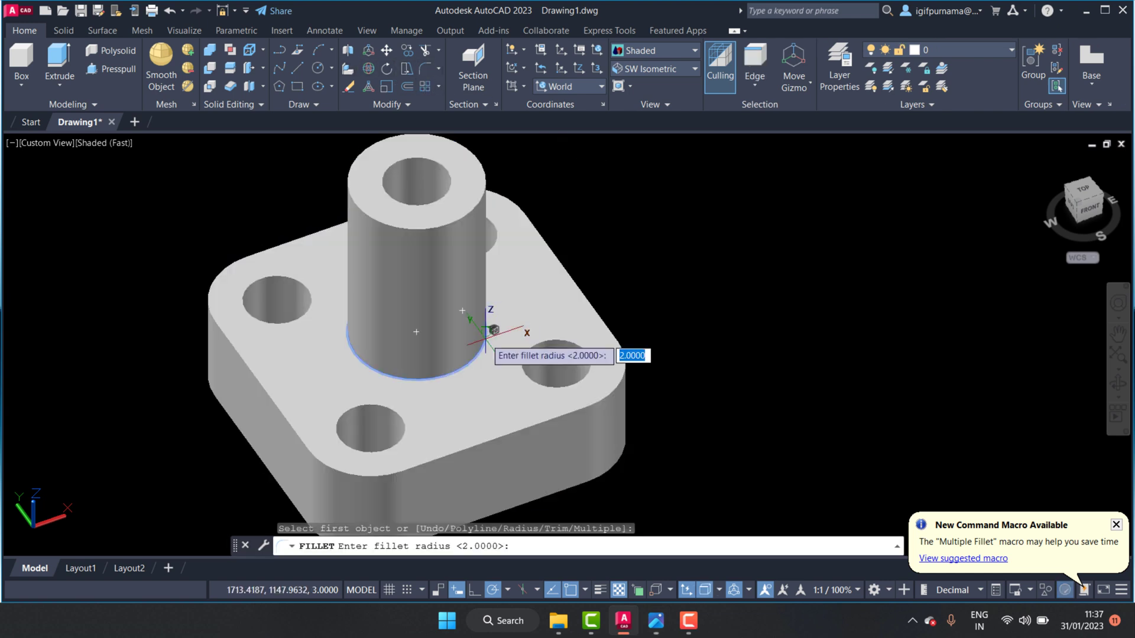
key(Return)
right_click(495, 332)
click(508, 345)
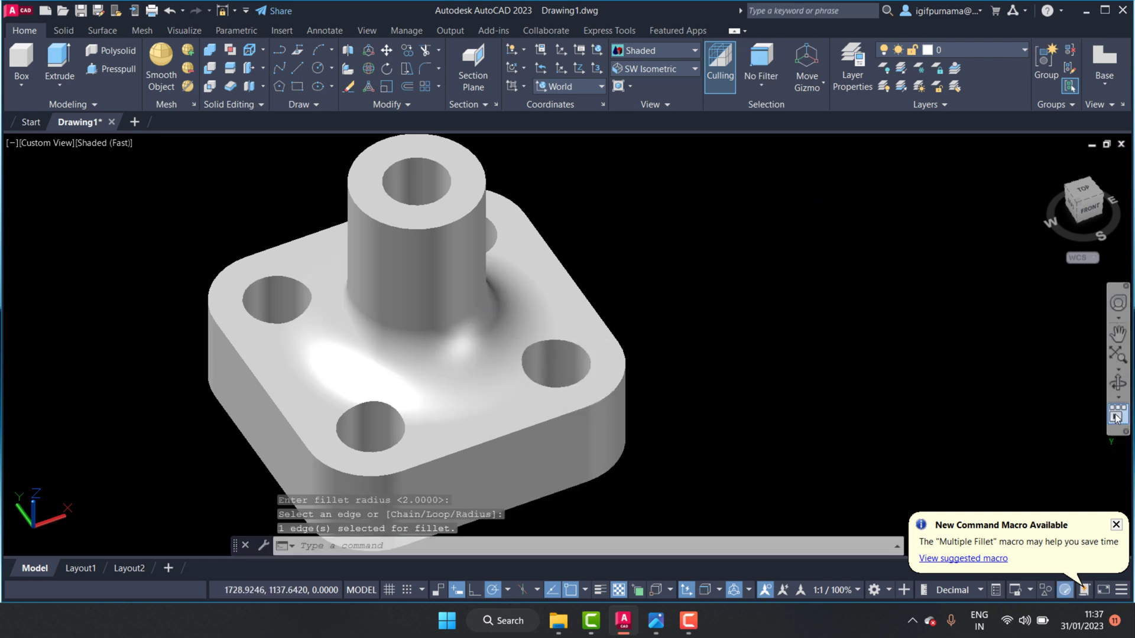
click(1117, 383)
drag(472, 323, 515, 323)
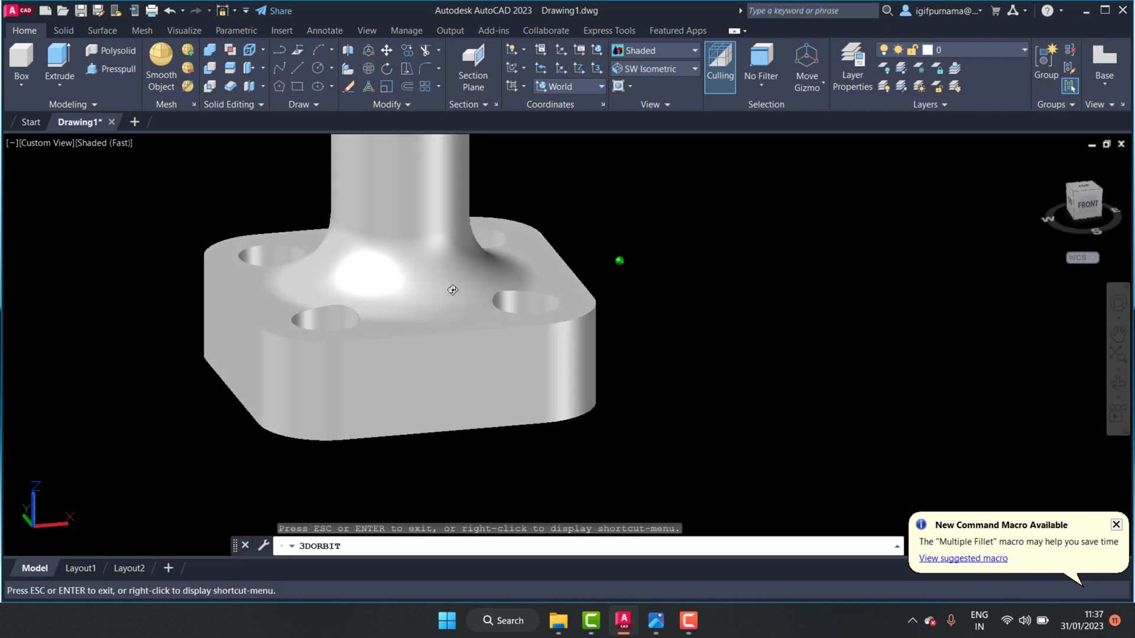
right_click(677, 268)
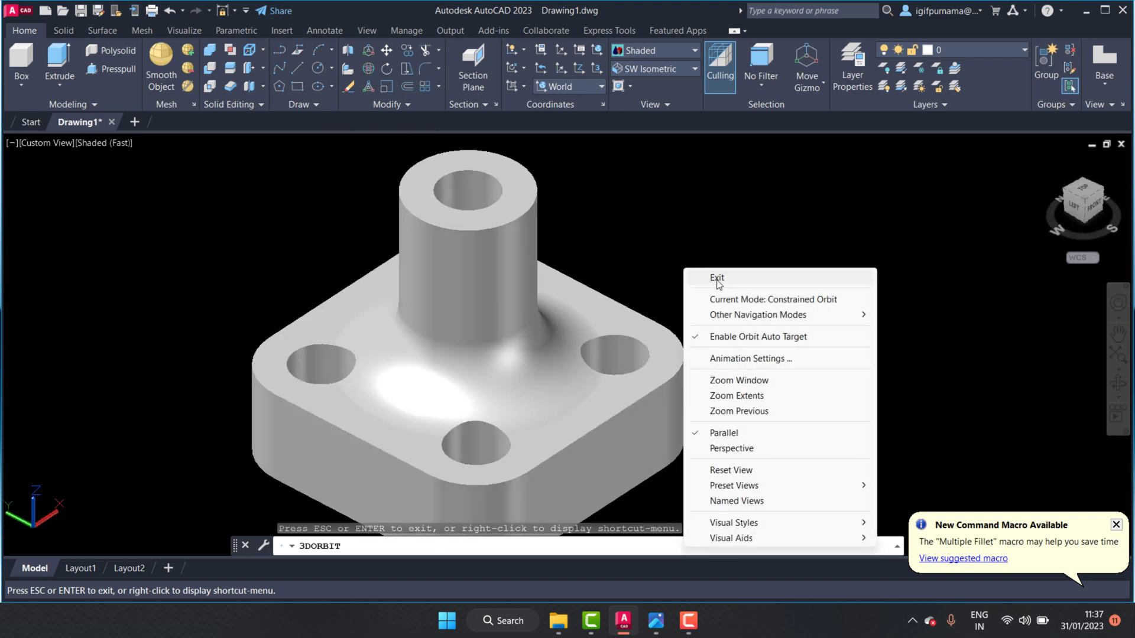
click(716, 279)
key(ctrl+z)
key(ctrl+z)
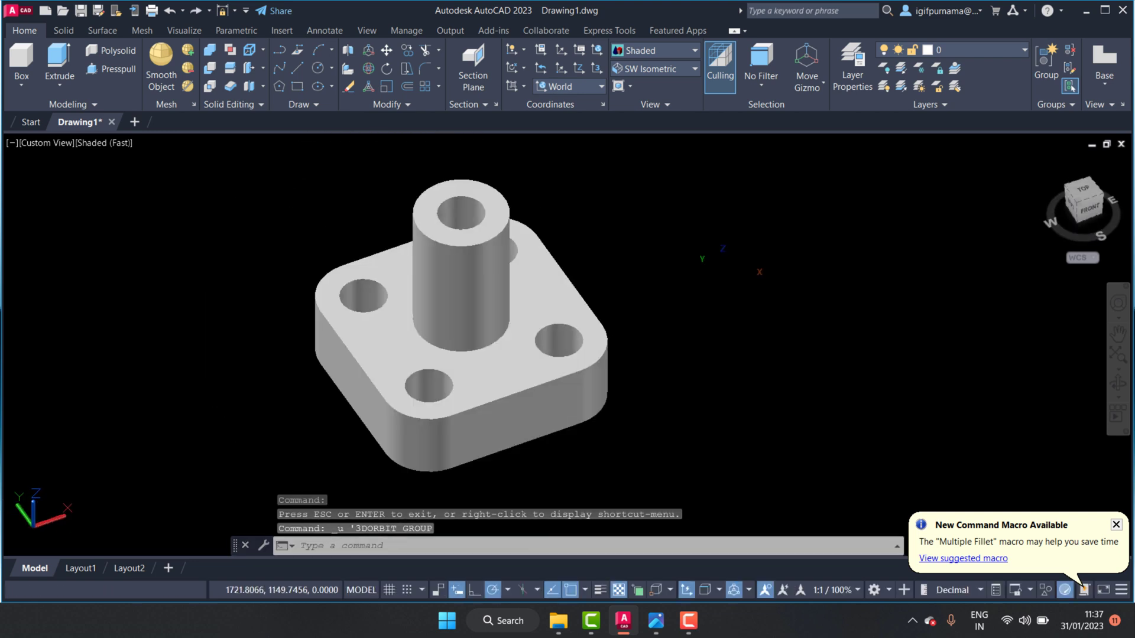
Fillet the boss base edge with radius 1.
click(417, 70)
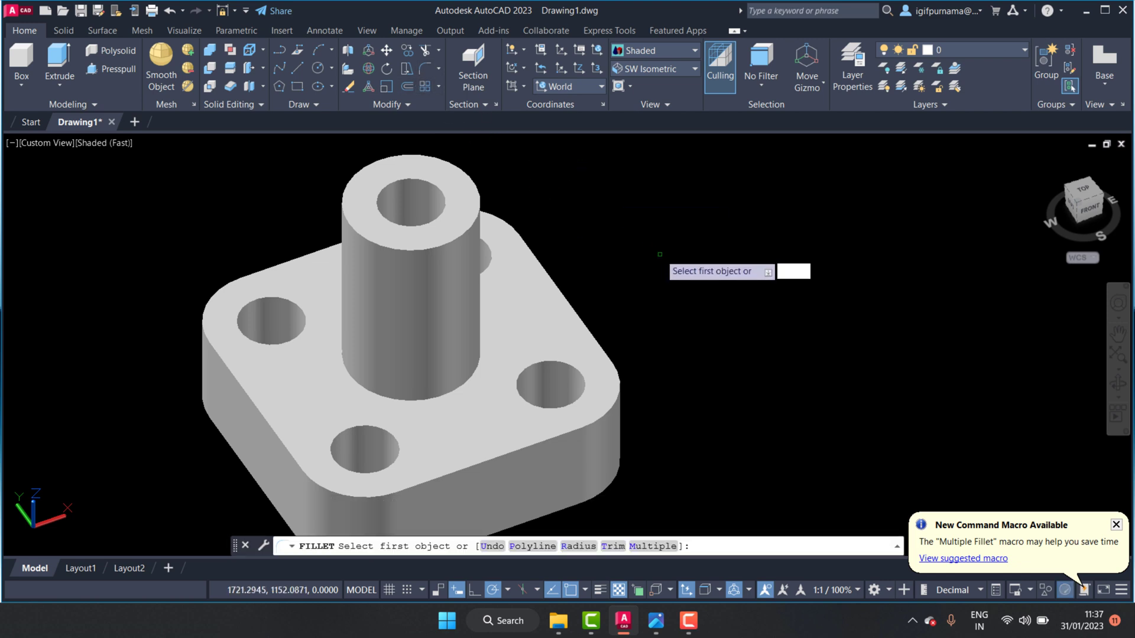
text(r)
key(Return)
text(1)
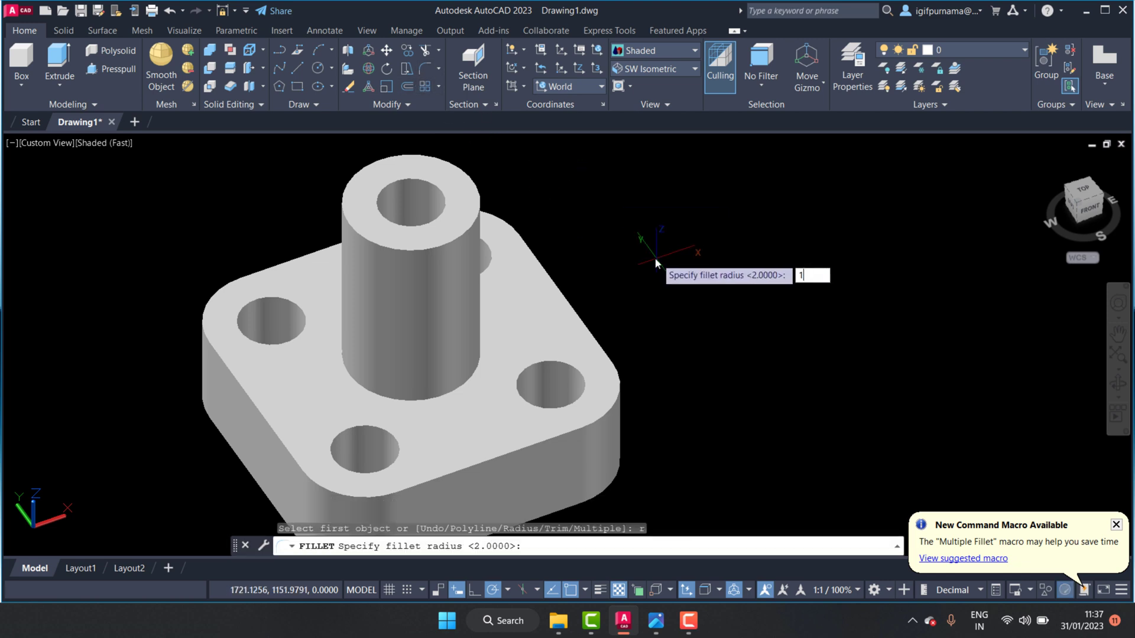
key(Return)
click(475, 380)
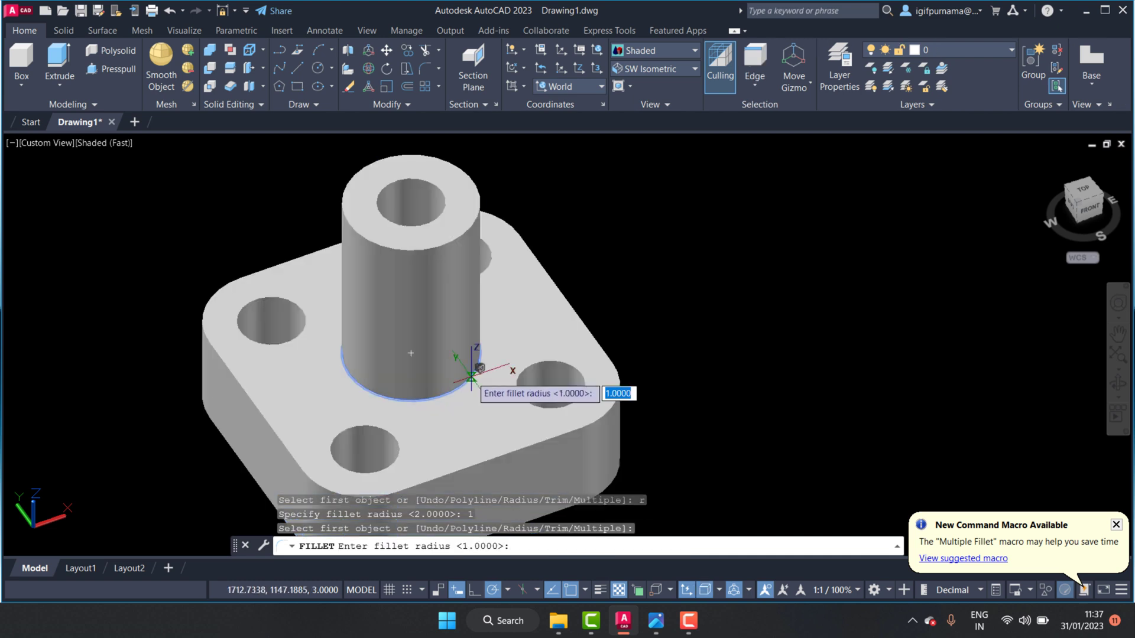
key(Return)
right_click(479, 381)
click(488, 386)
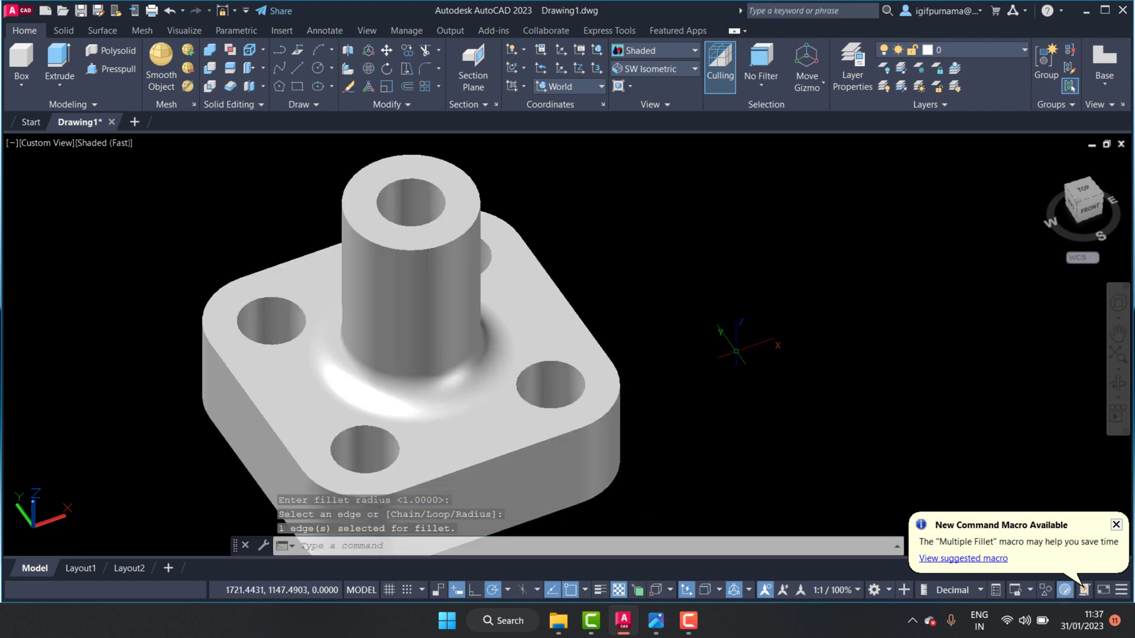
Orbit to check the fillet, then bring up Section A-A of the reference drawing.
click(1118, 387)
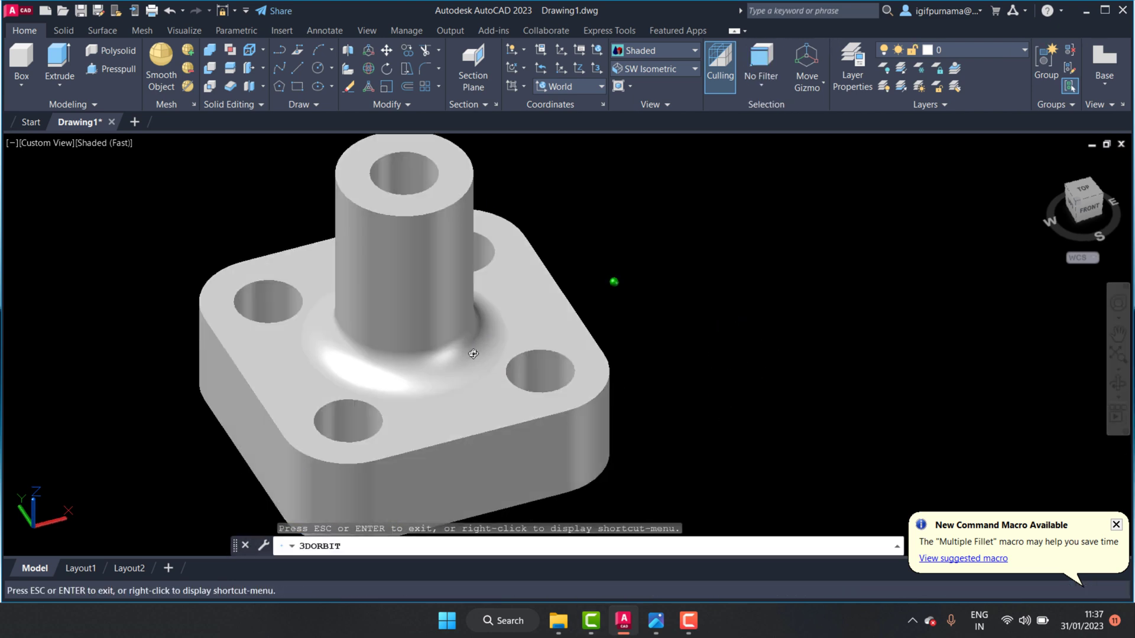
mouse_move(393, 329)
mouse_down()
mouse_move(478, 381)
mouse_move(454, 264)
mouse_up()
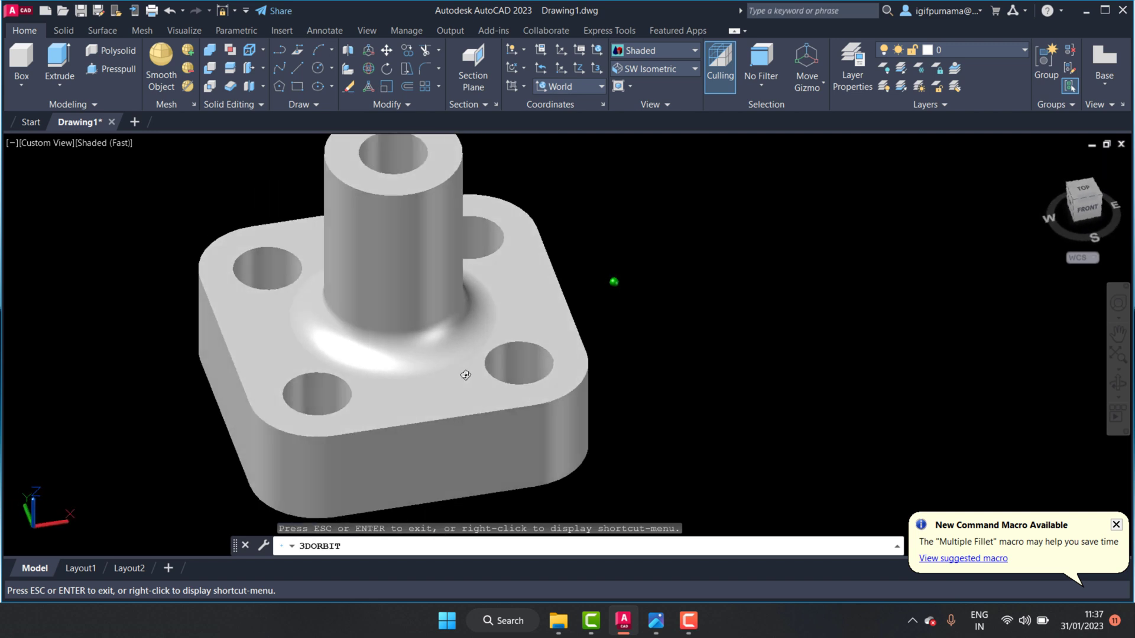
right_click(653, 266)
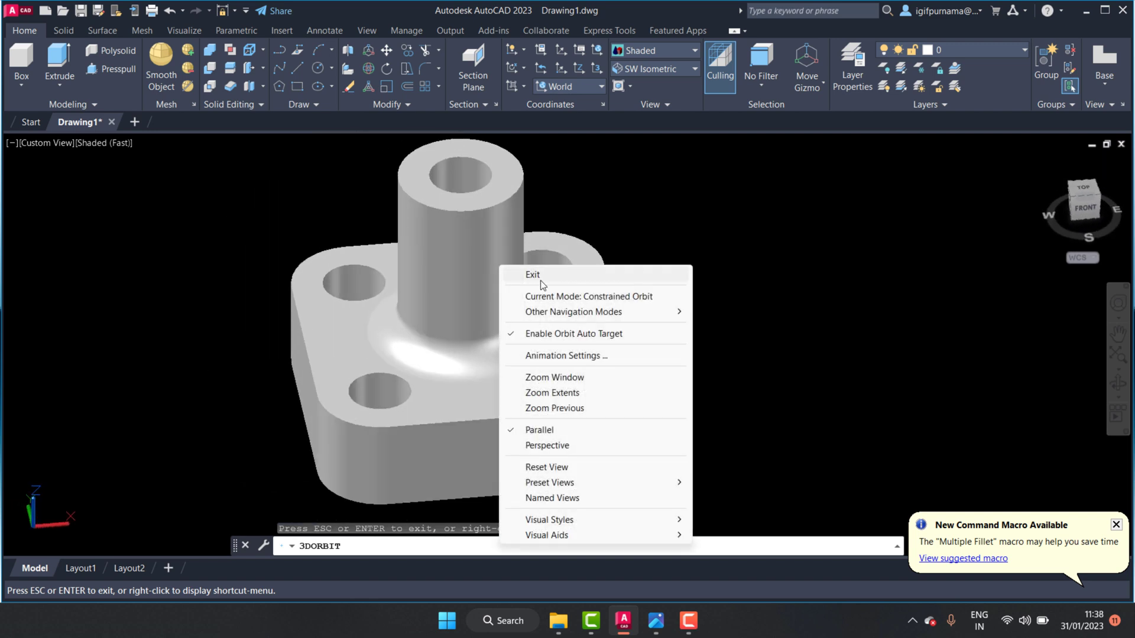
click(666, 276)
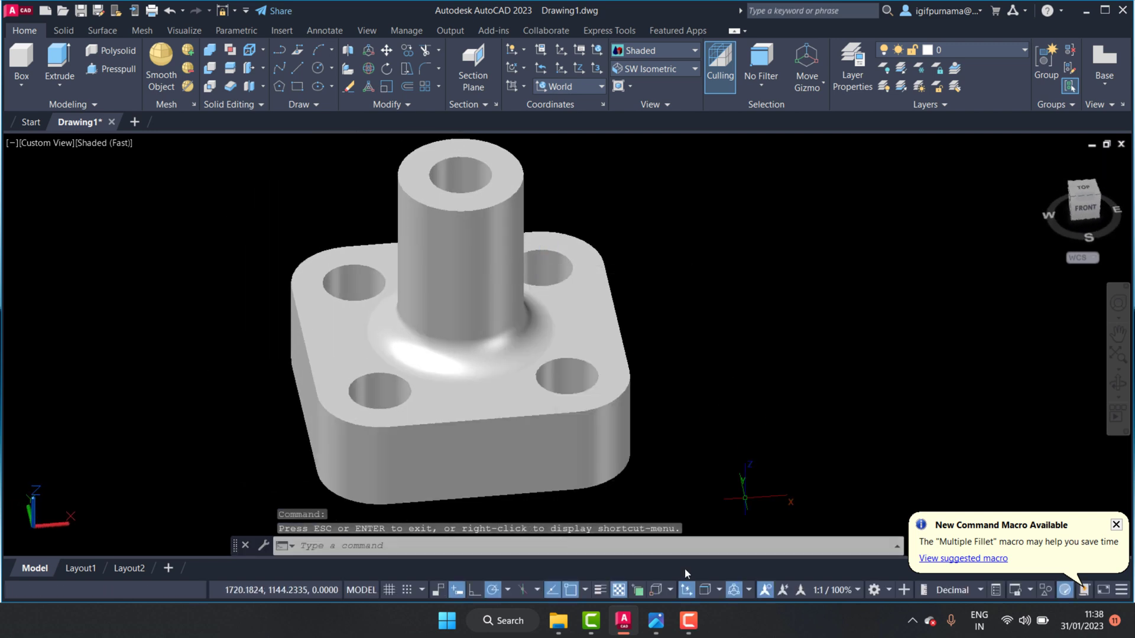
click(1118, 385)
mouse_move(473, 352)
mouse_down()
mouse_move(469, 236)
mouse_move(481, 182)
mouse_move(481, 412)
mouse_move(462, 318)
mouse_up()
right_click(680, 224)
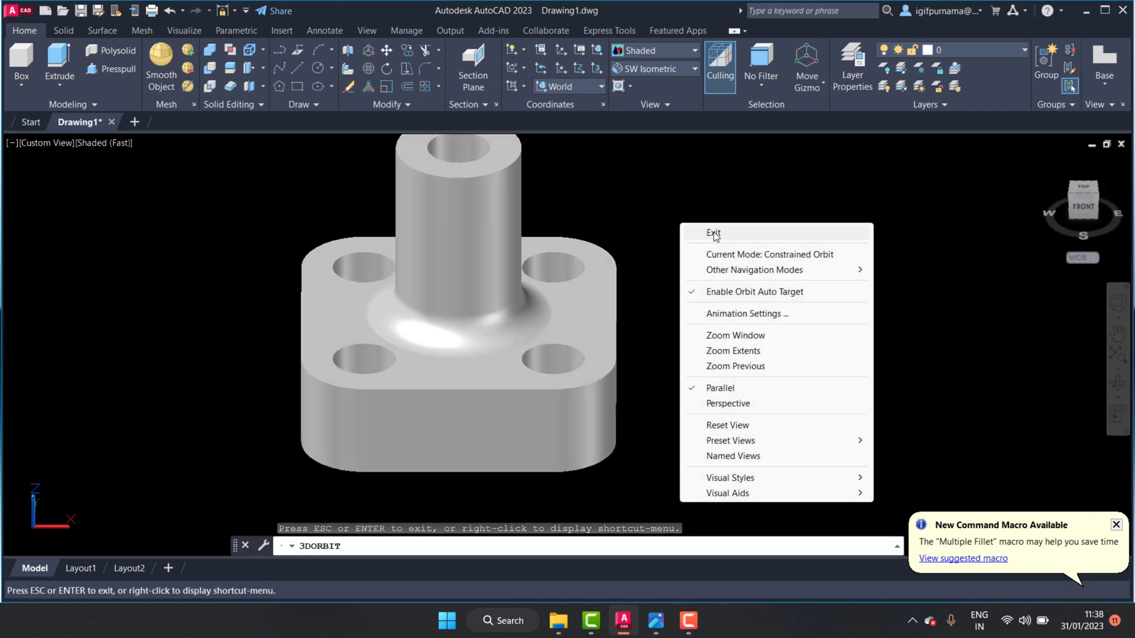
click(713, 233)
click(657, 620)
drag(939, 359, 992, 311)
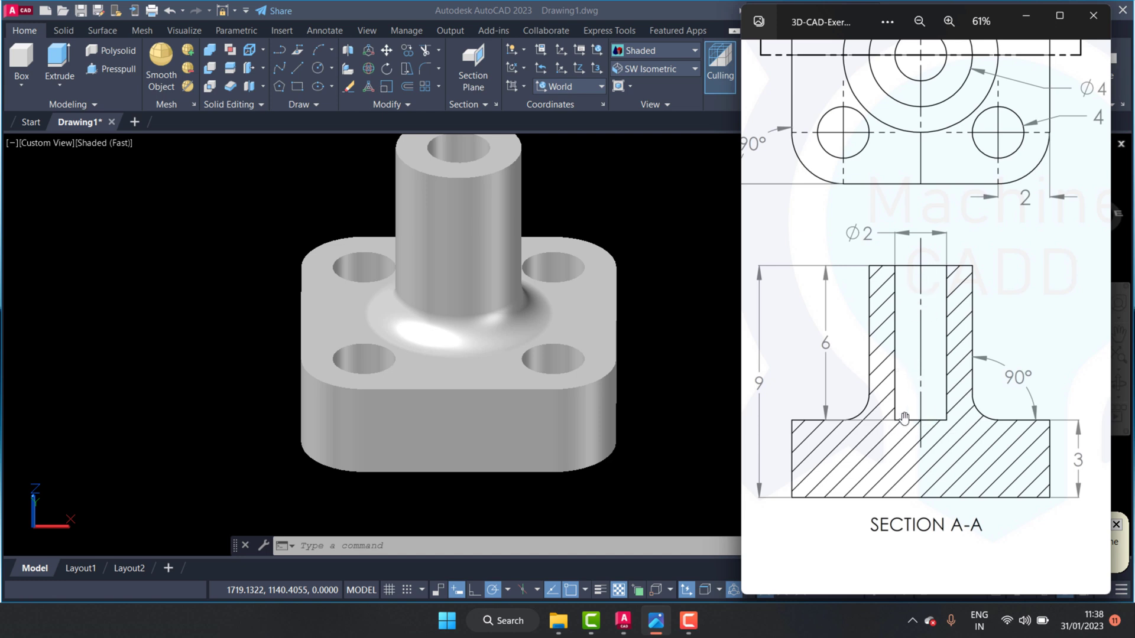
scroll(928, 423, up, 1)
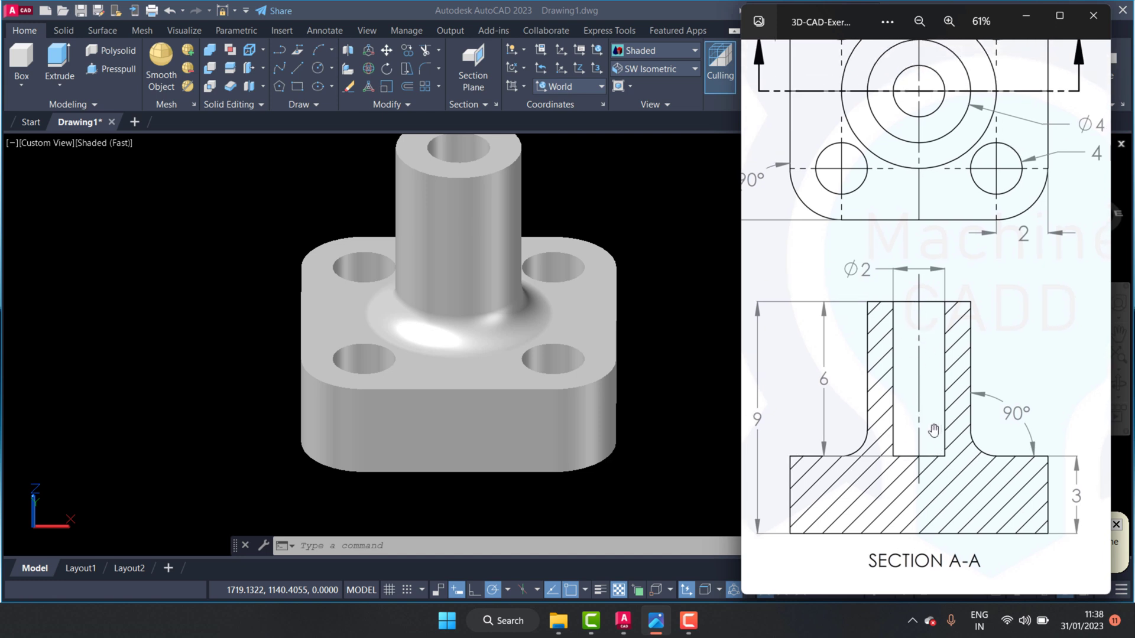